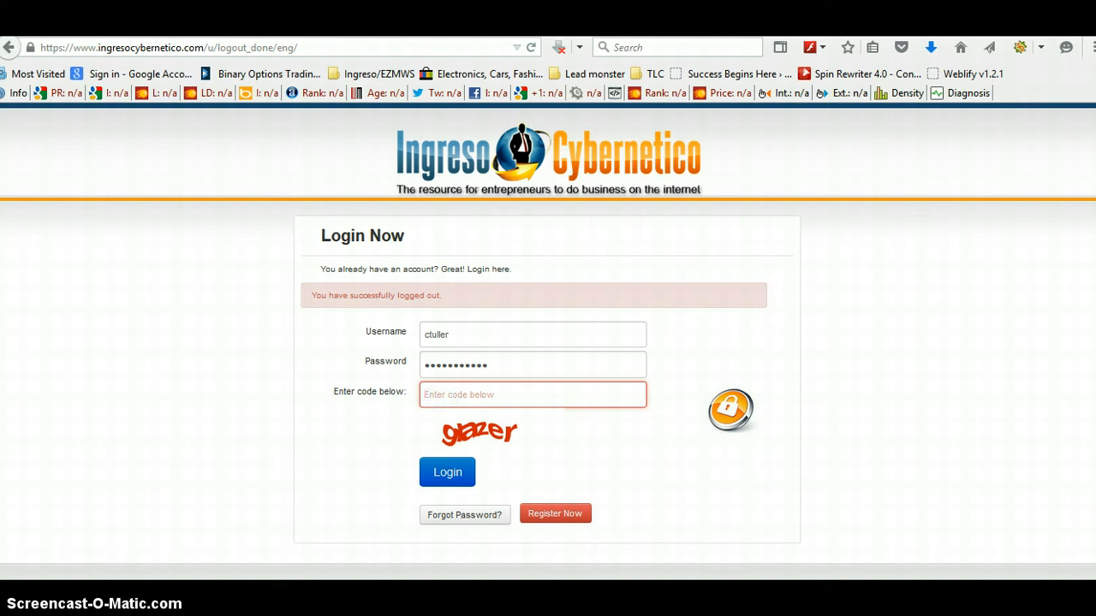
Step: Complete the login form's verification code and log in to the Ingreso Cybernetico back office
{"action": "type", "text": "glazer"}
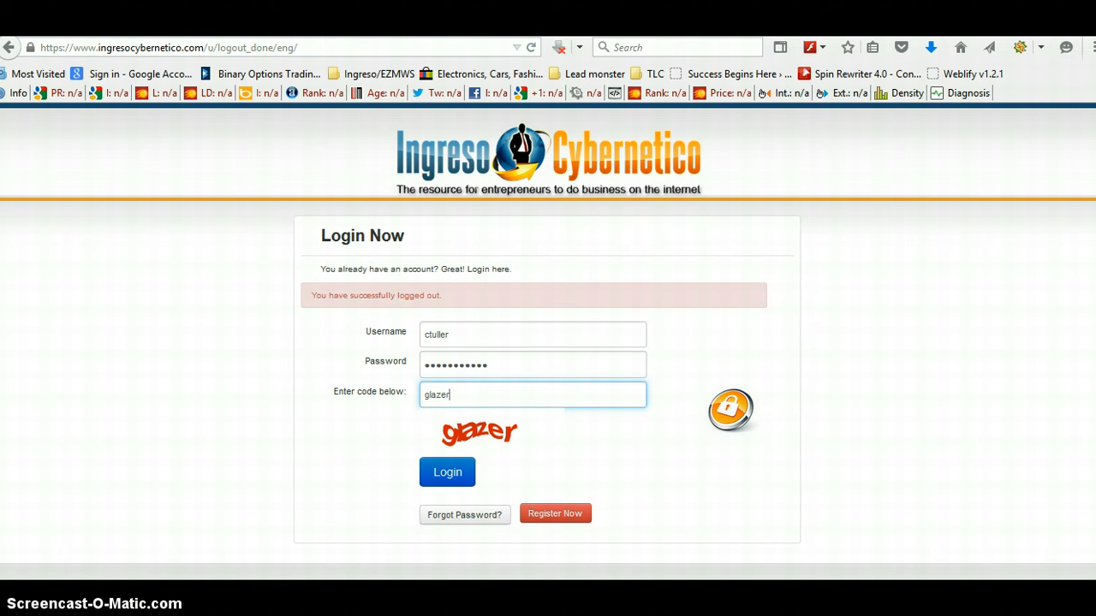
{"action": "left_click", "coordinate": [441, 473]}
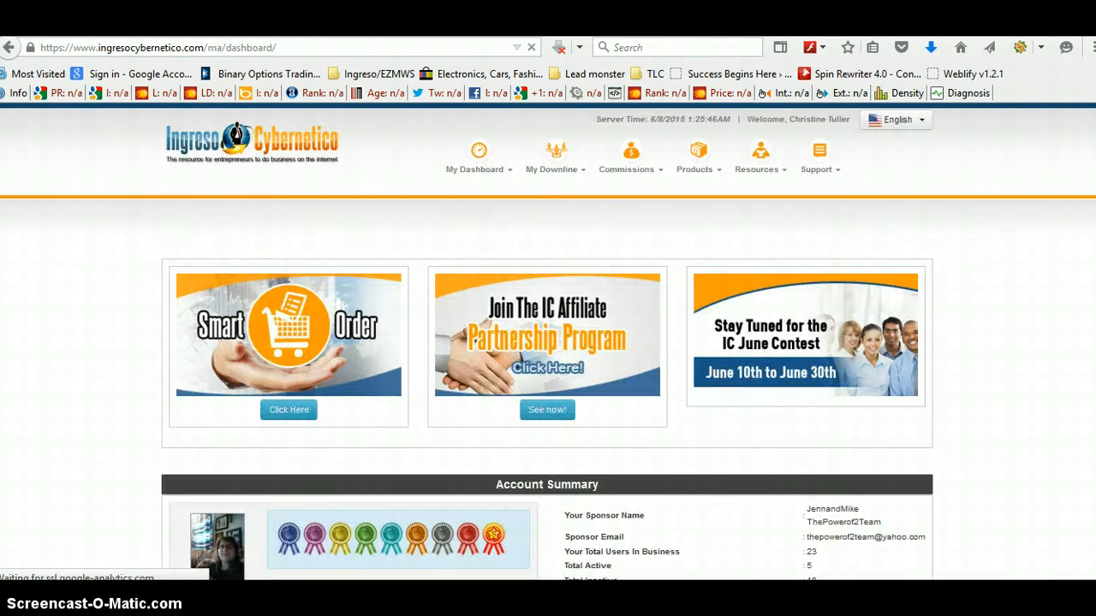
Step: Open the Online Webinar Platform and the Autoresponder Service from the Products menu
{"action": "left_click", "coordinate": [692, 171]}
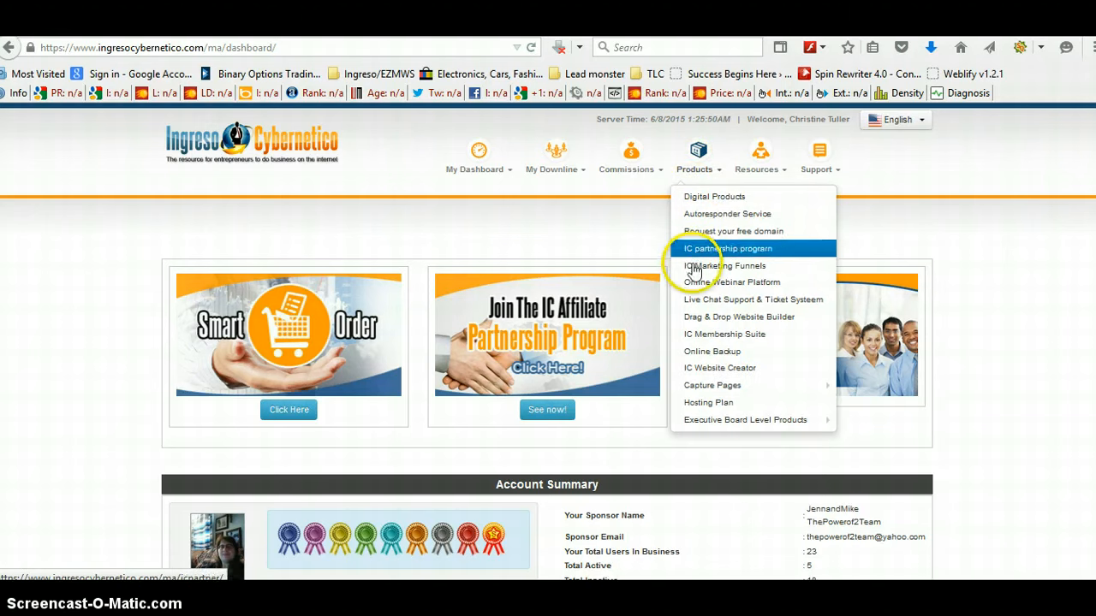
{"action": "left_click", "coordinate": [726, 294]}
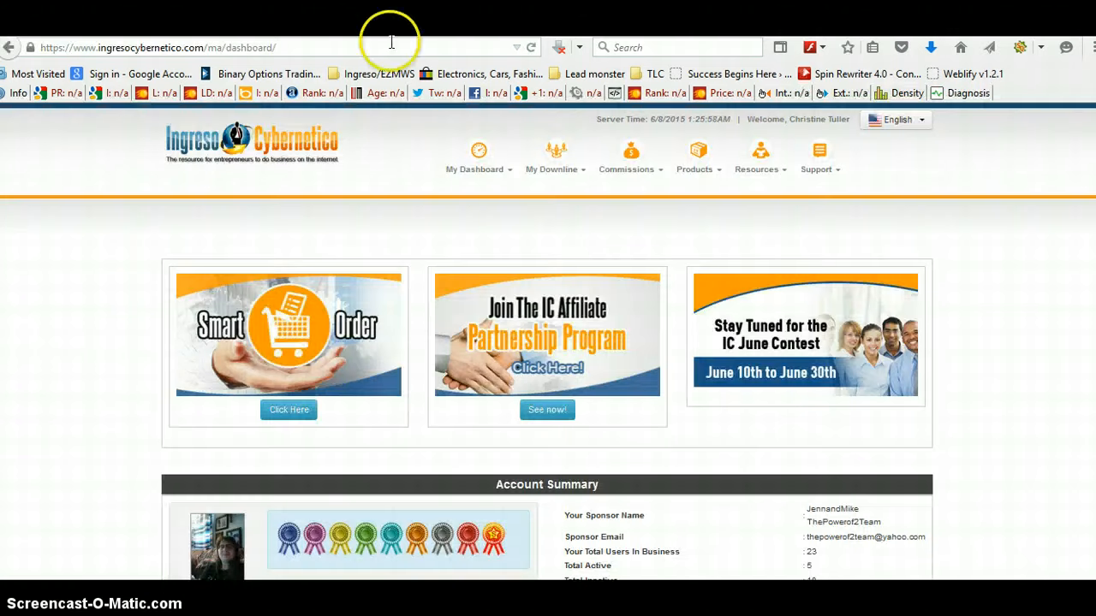
{"action": "left_click", "coordinate": [696, 175]}
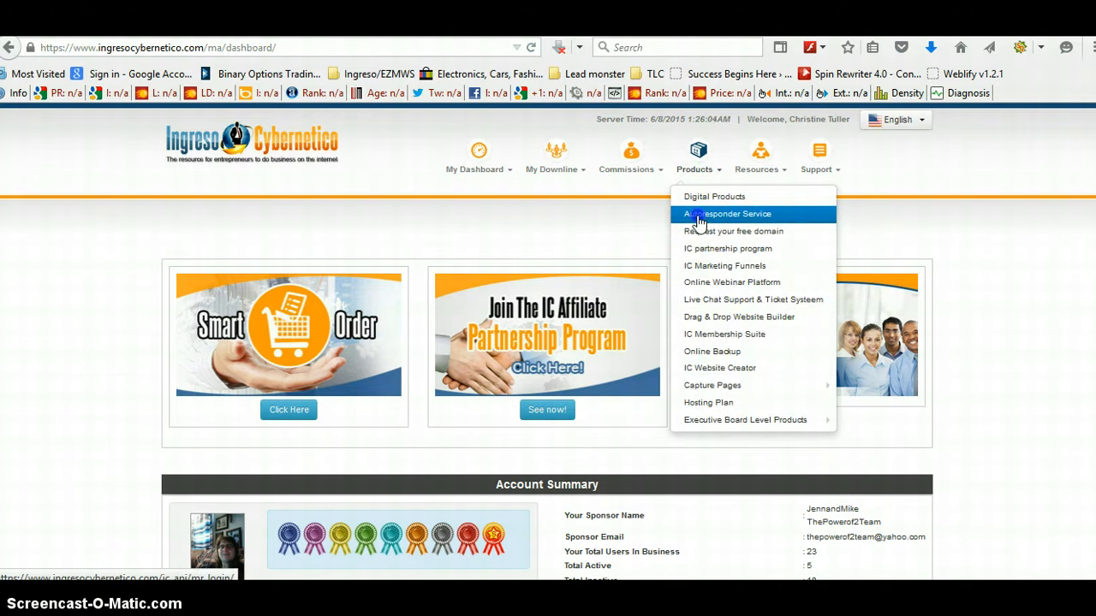
{"action": "left_click", "coordinate": [702, 216]}
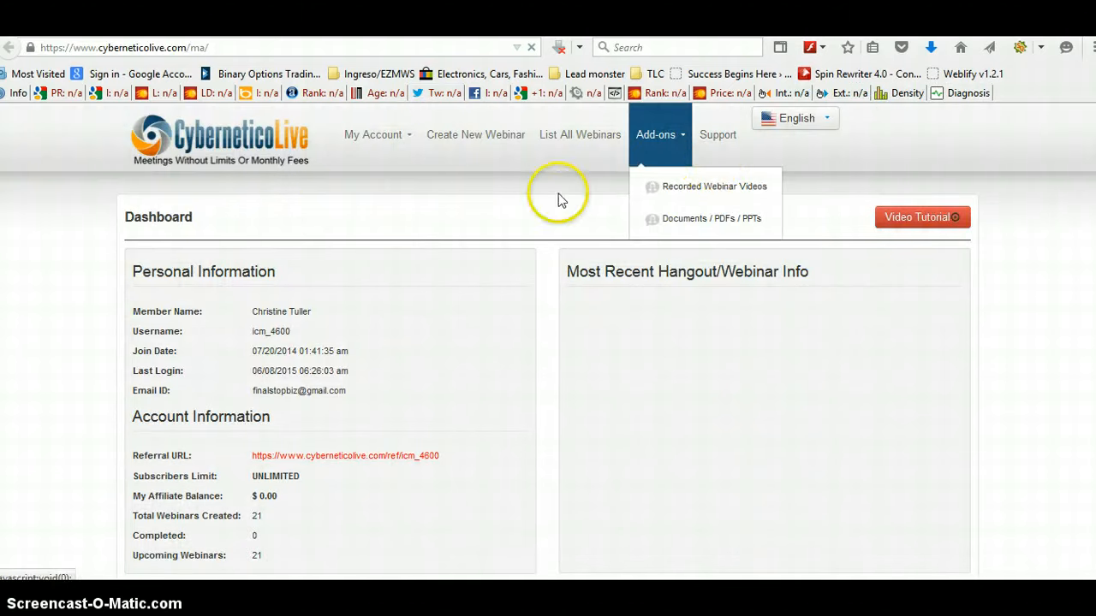
Step: Open the Import Webinar page from the My Account menu
{"action": "mouse_move", "coordinate": [361, 174]}
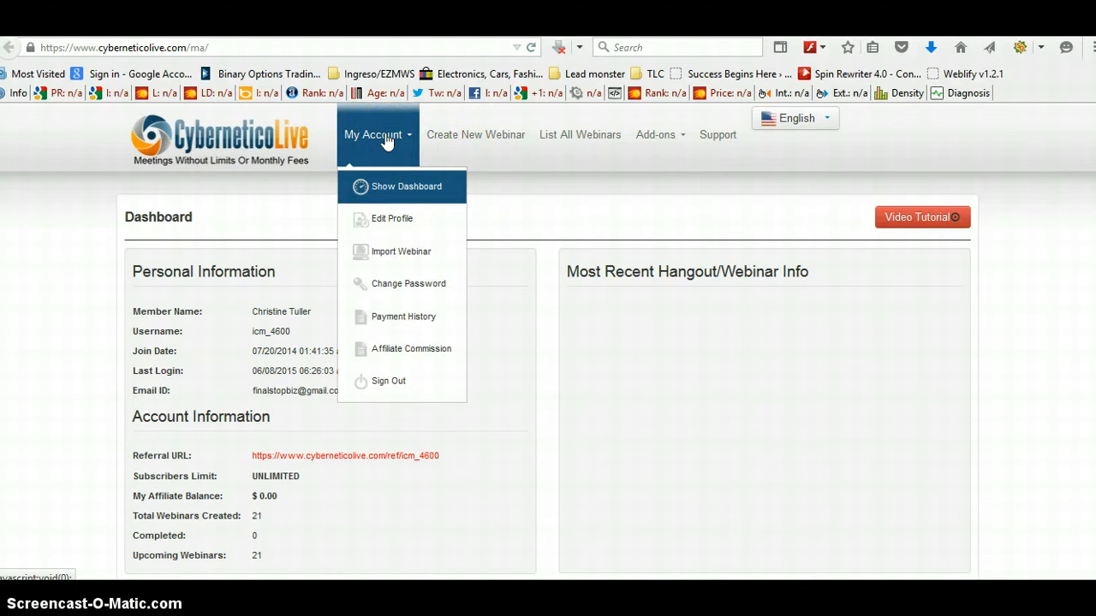
{"action": "left_click", "coordinate": [387, 255]}
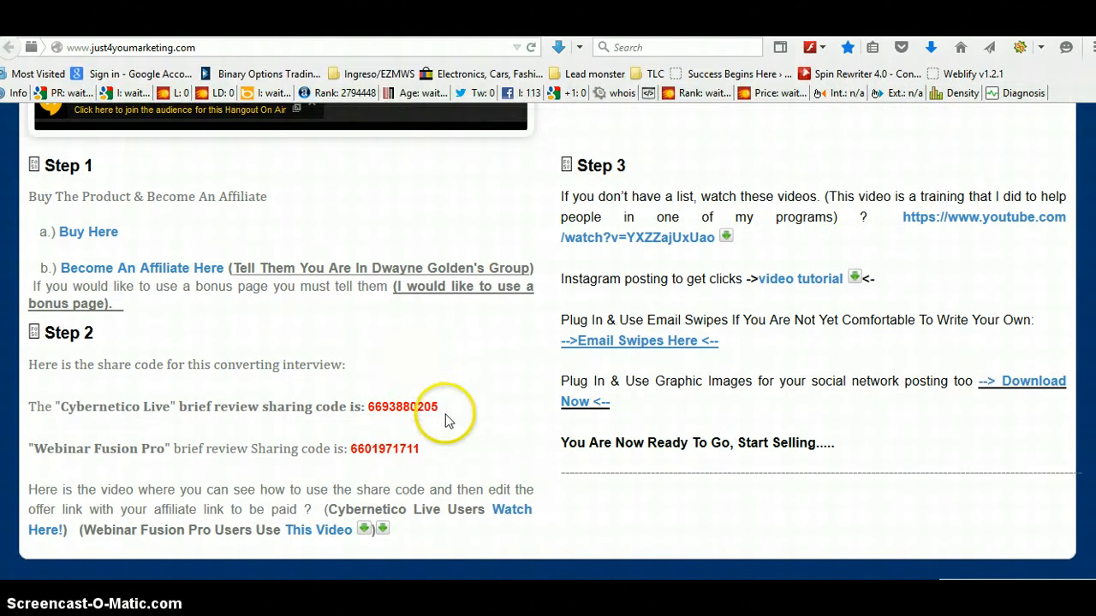
{"action": "left_click_drag", "start_coordinate": [439, 407], "coordinate": [369, 406]}
{"action": "right_click", "coordinate": [369, 406]}
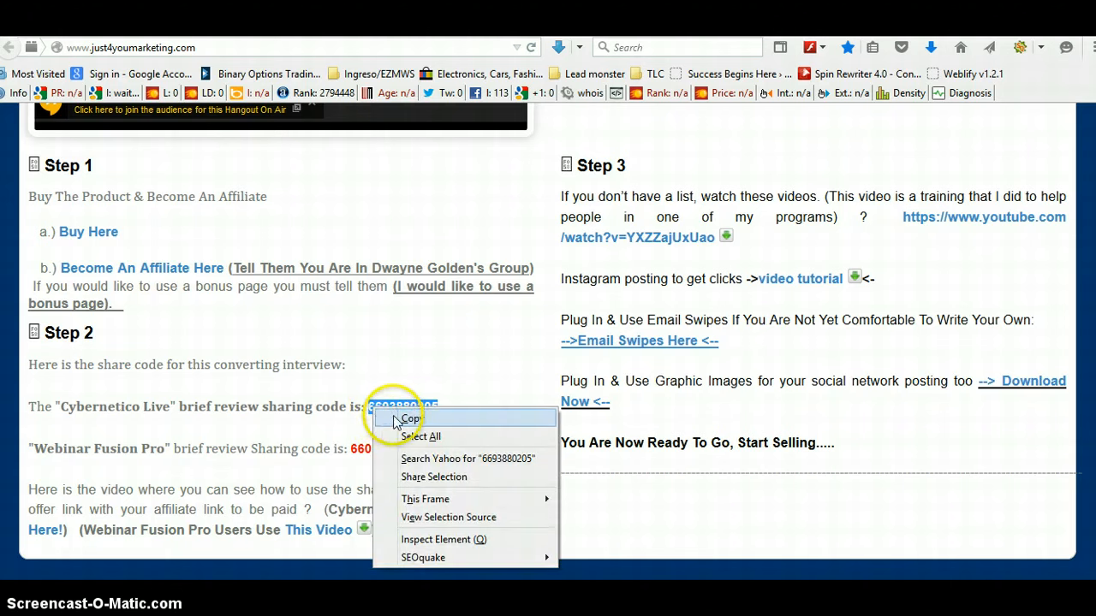
{"action": "left_click", "coordinate": [412, 421]}
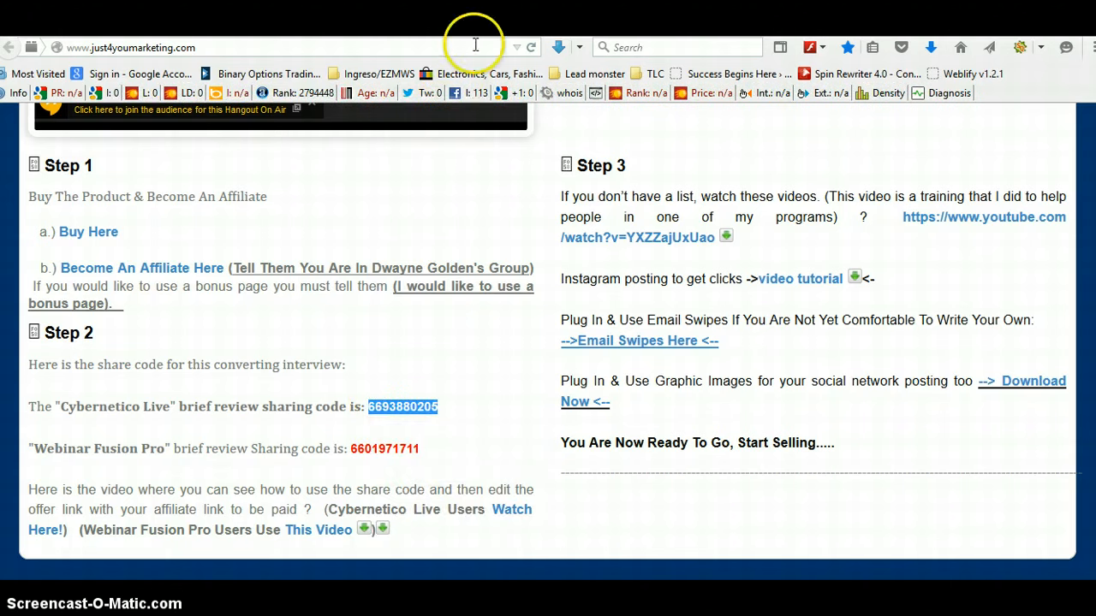
{"action": "key", "text": "ctrl+Tab"}
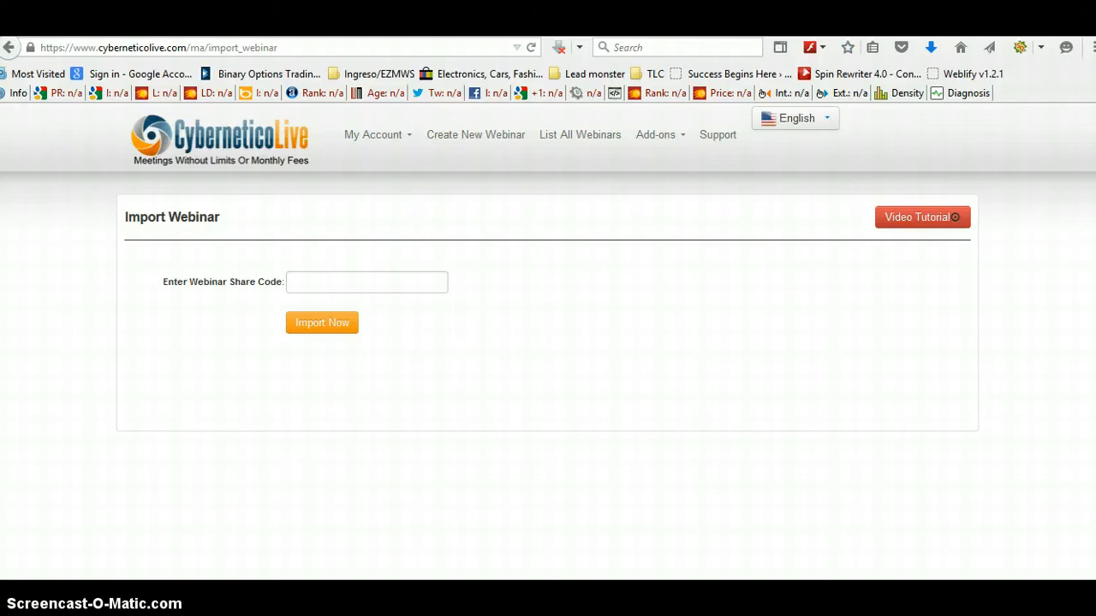
{"action": "left_click", "coordinate": [380, 288]}
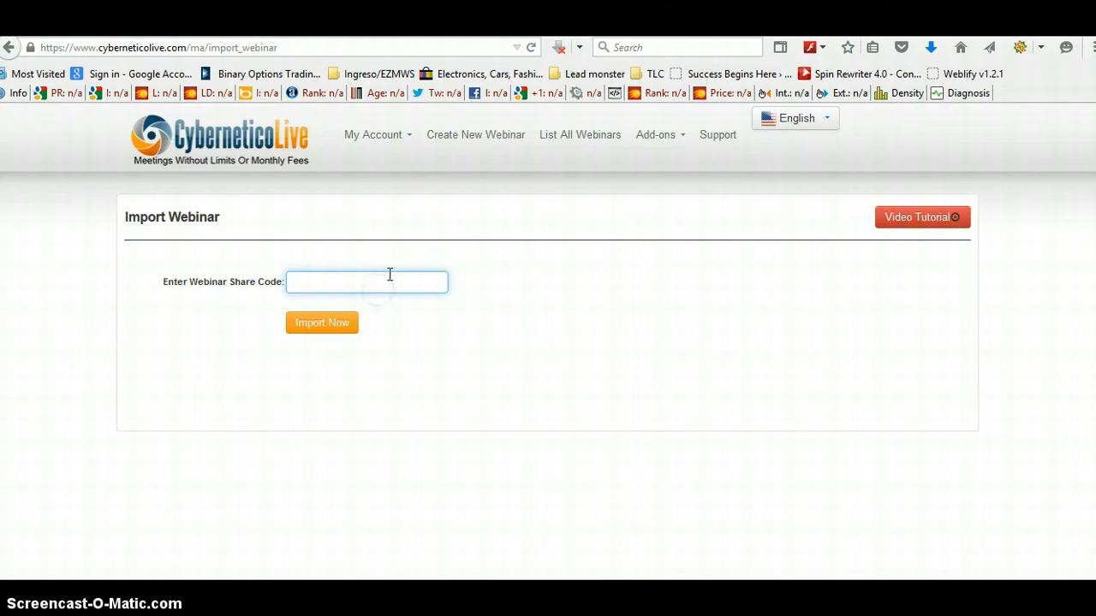
{"action": "right_click", "coordinate": [390, 283]}
{"action": "left_click", "coordinate": [438, 356]}
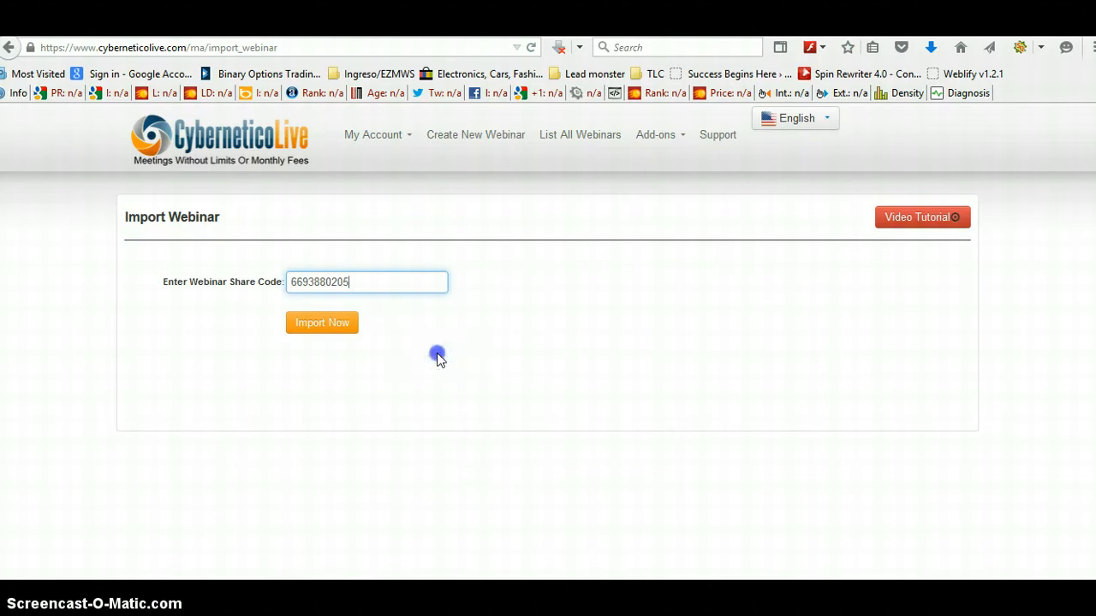
{"action": "left_click", "coordinate": [324, 322]}
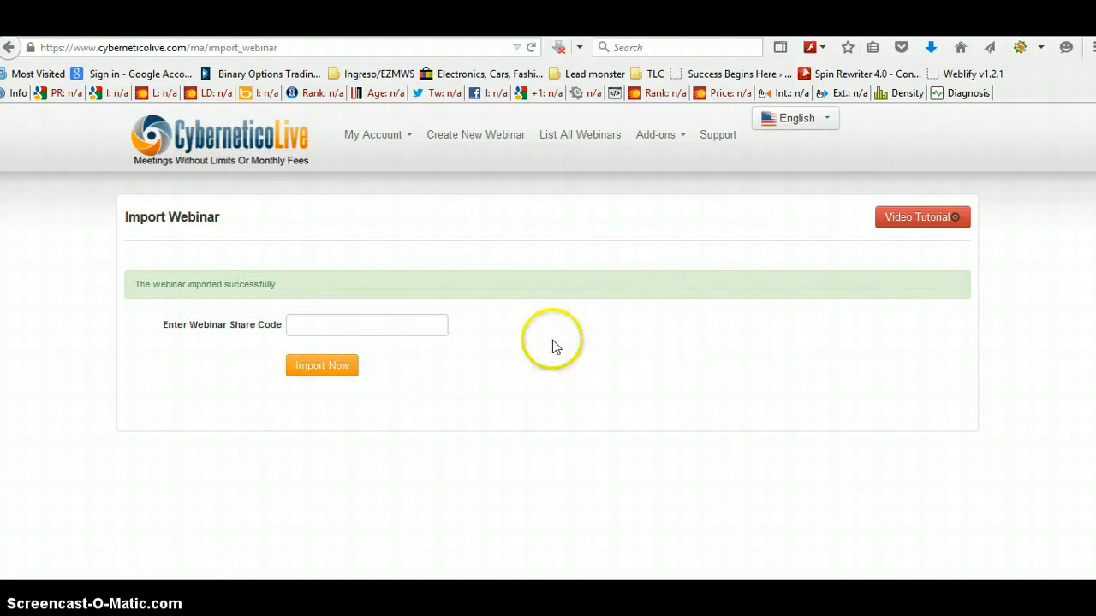
Step: Open the imported Cpoy_Of_7 Day FB Commission Formula Product Review webinar for editing from the webinar list
{"action": "left_click", "coordinate": [575, 138]}
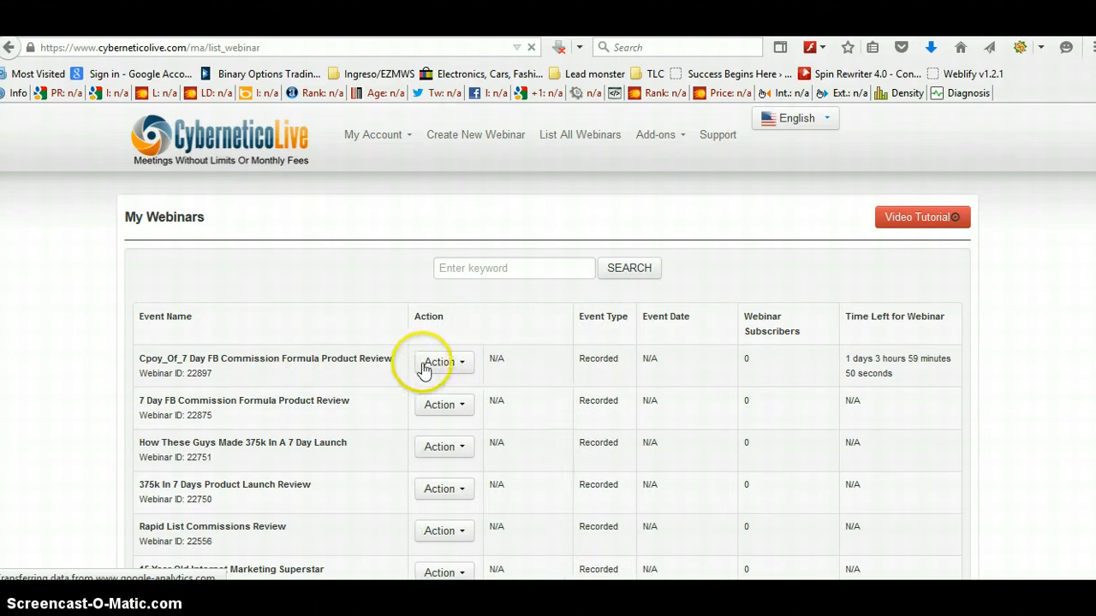
{"action": "left_click", "coordinate": [438, 364]}
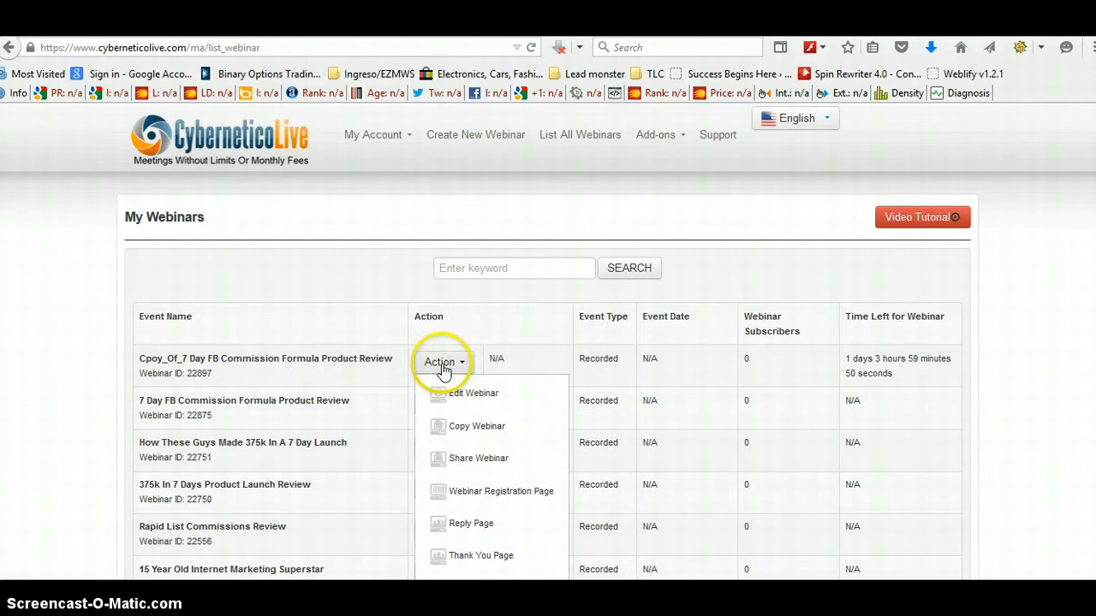
{"action": "left_click", "coordinate": [474, 397]}
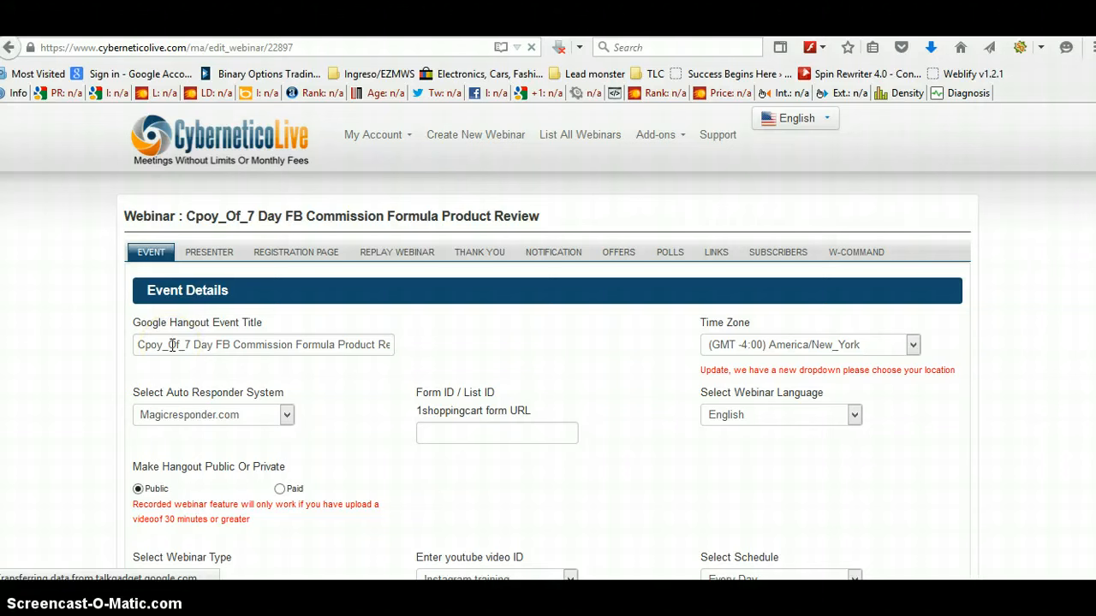
Step: Rename the event title to 7 Day FB Commission Formula Product Review by removing the copy prefix
{"action": "left_click_drag", "start_coordinate": [184, 345], "coordinate": [133, 351]}
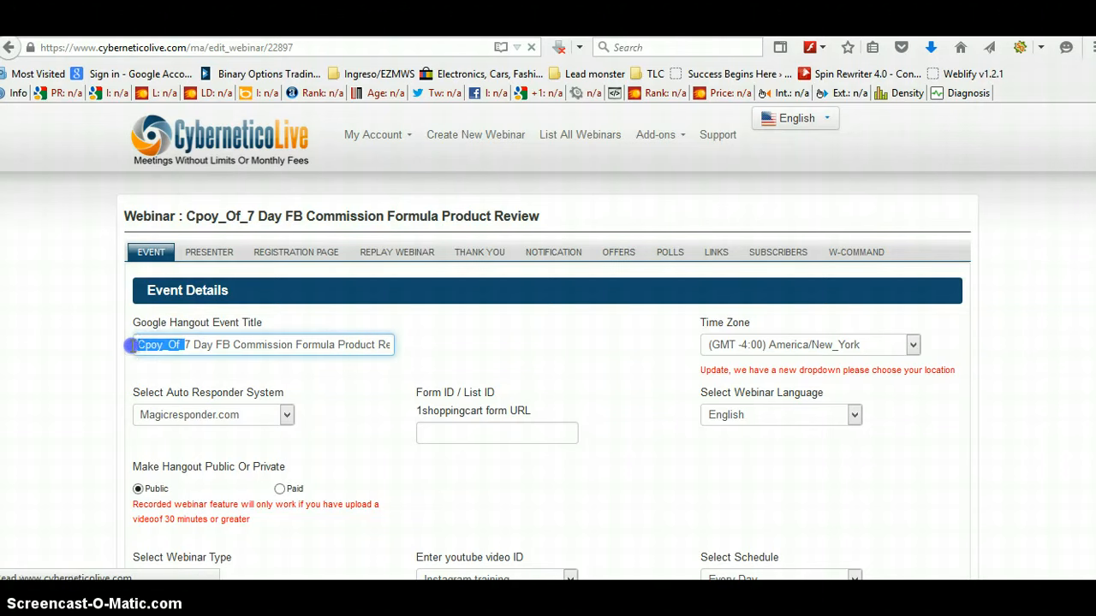
{"action": "key", "text": "BackSpace"}
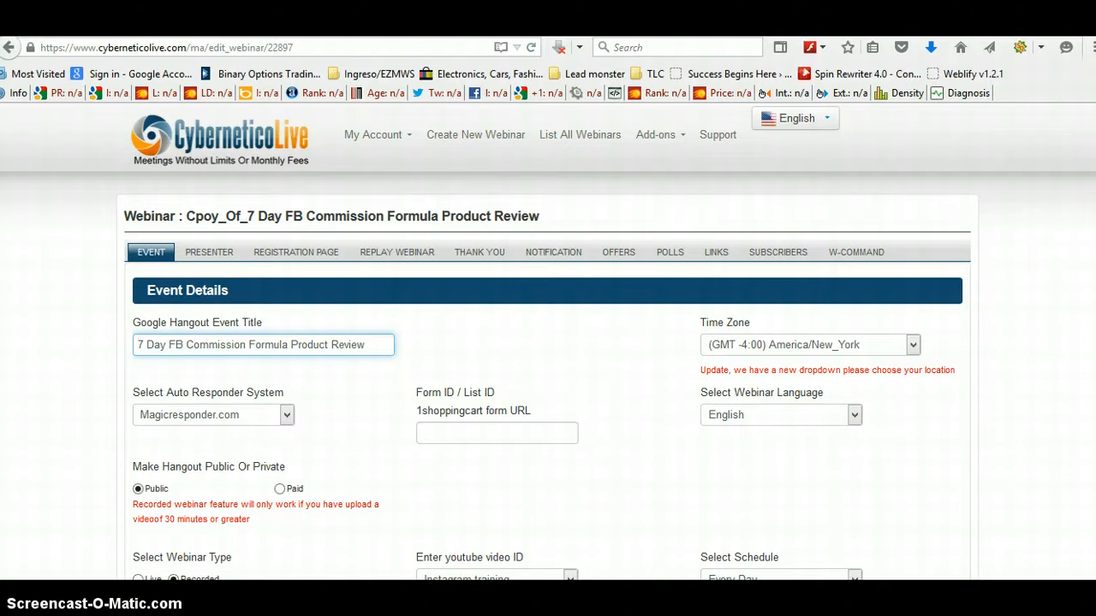
Step: Set the webinar's YouTube video to Imported 7 Day Commission Formula
{"action": "scroll", "coordinate": [548, 342], "scroll_direction": "down", "scroll_amount": 6}
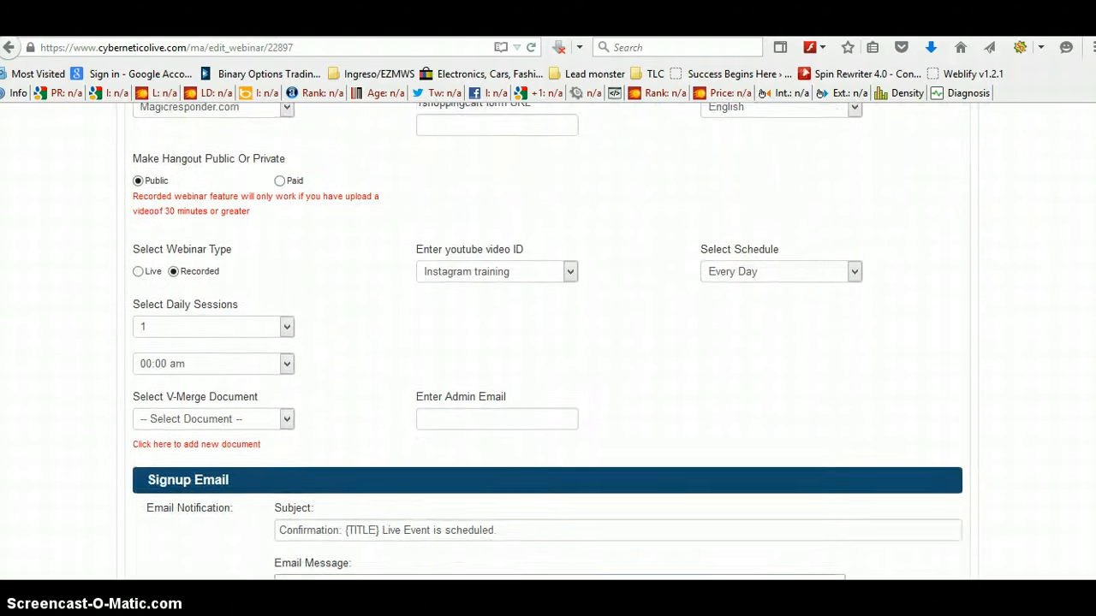
{"action": "scroll", "coordinate": [548, 342], "scroll_direction": "down", "scroll_amount": 1}
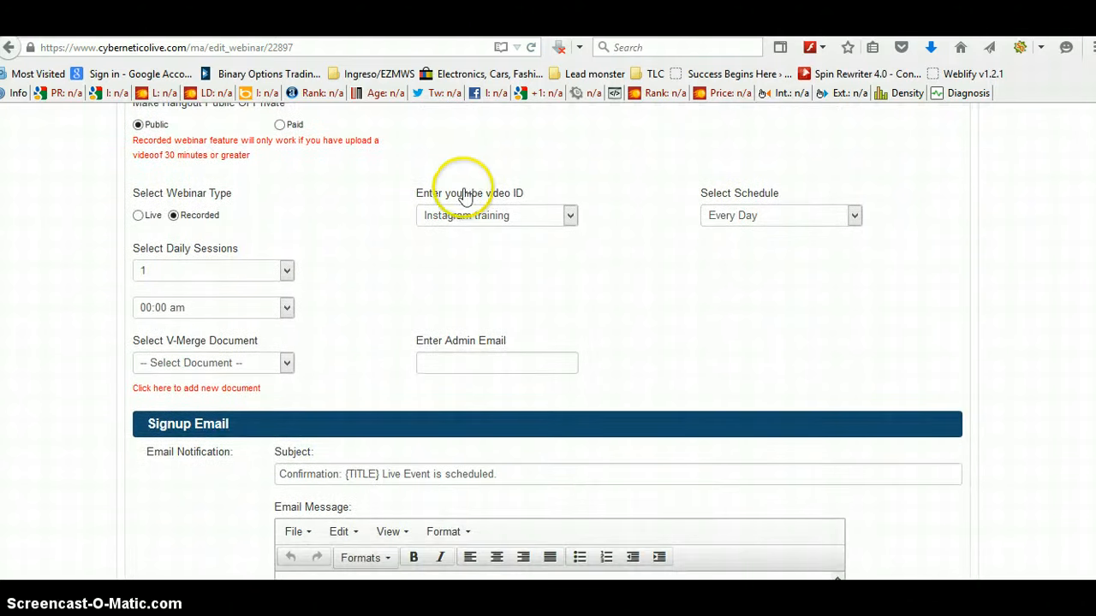
{"action": "left_click", "coordinate": [571, 218]}
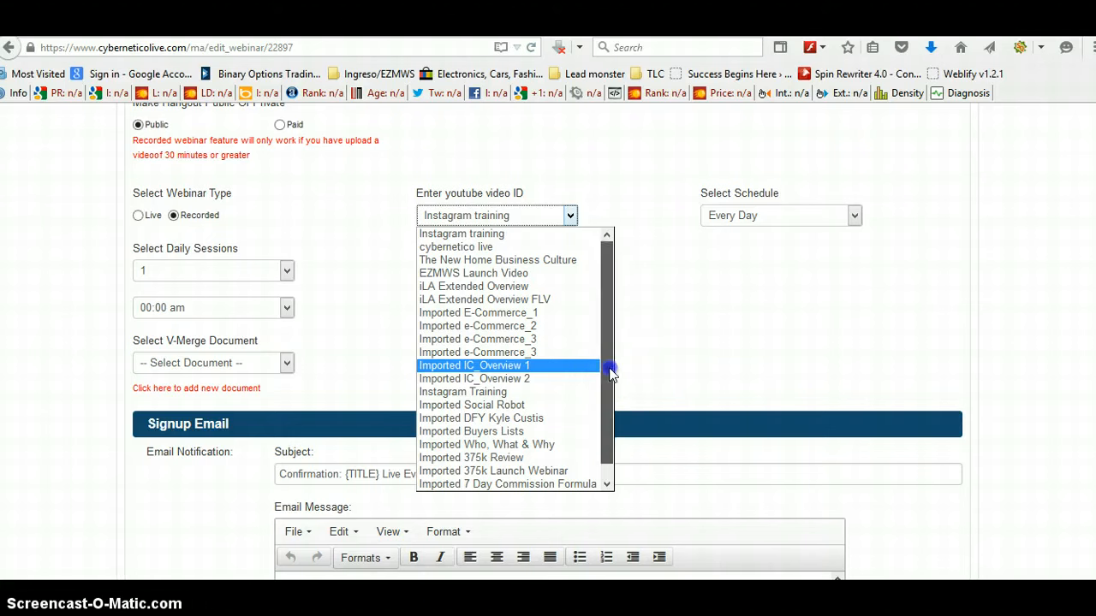
{"action": "left_click_drag", "start_coordinate": [608, 372], "coordinate": [602, 443]}
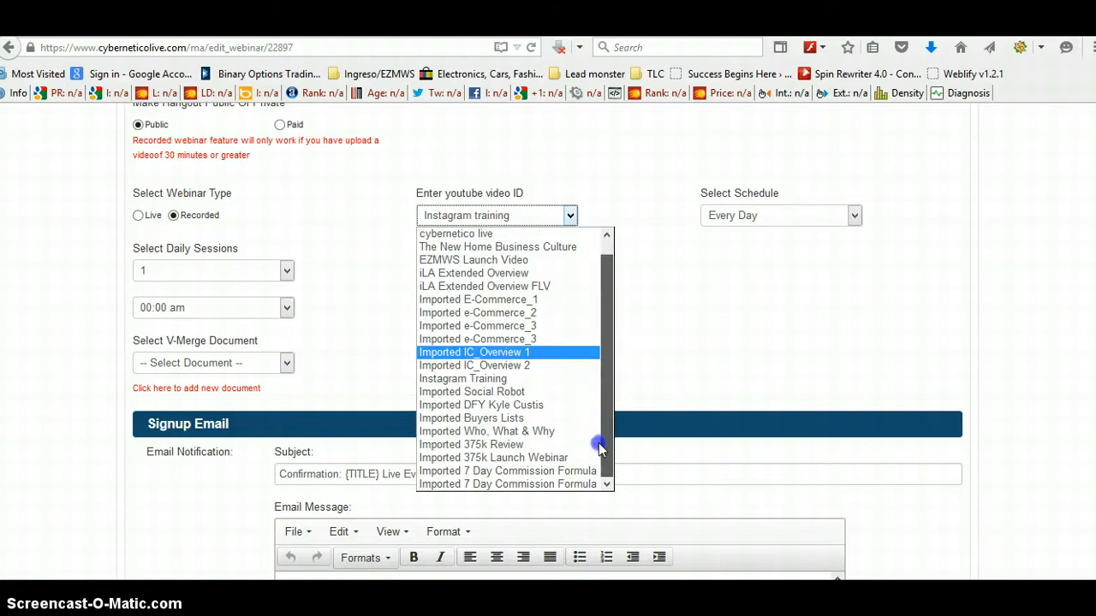
{"action": "left_click", "coordinate": [541, 484]}
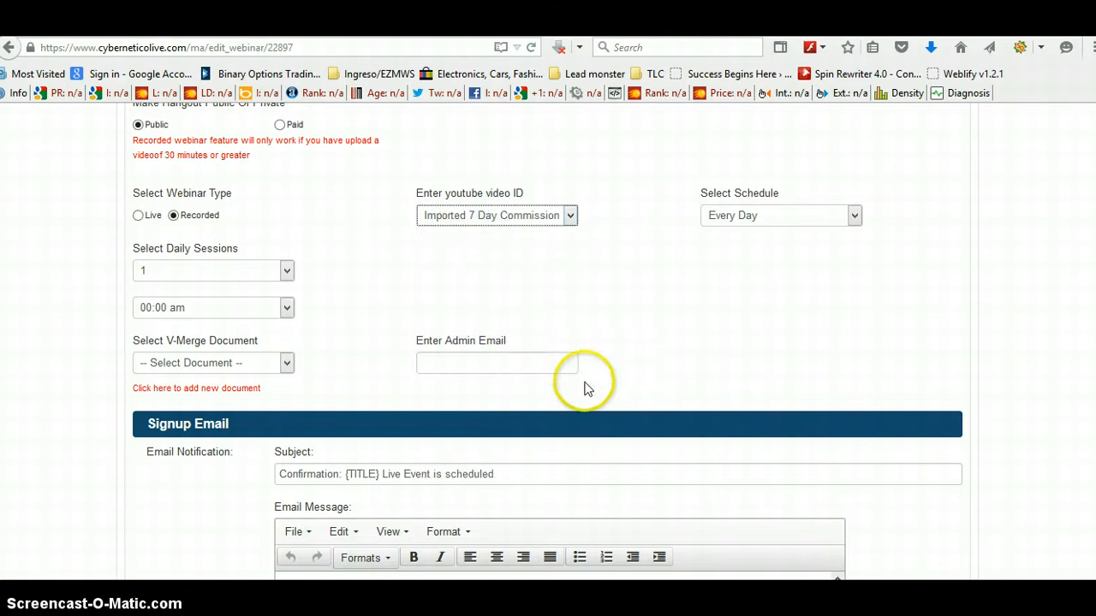
Step: Fill in the admin e-mail address and save the webinar module
{"action": "left_click", "coordinate": [437, 360]}
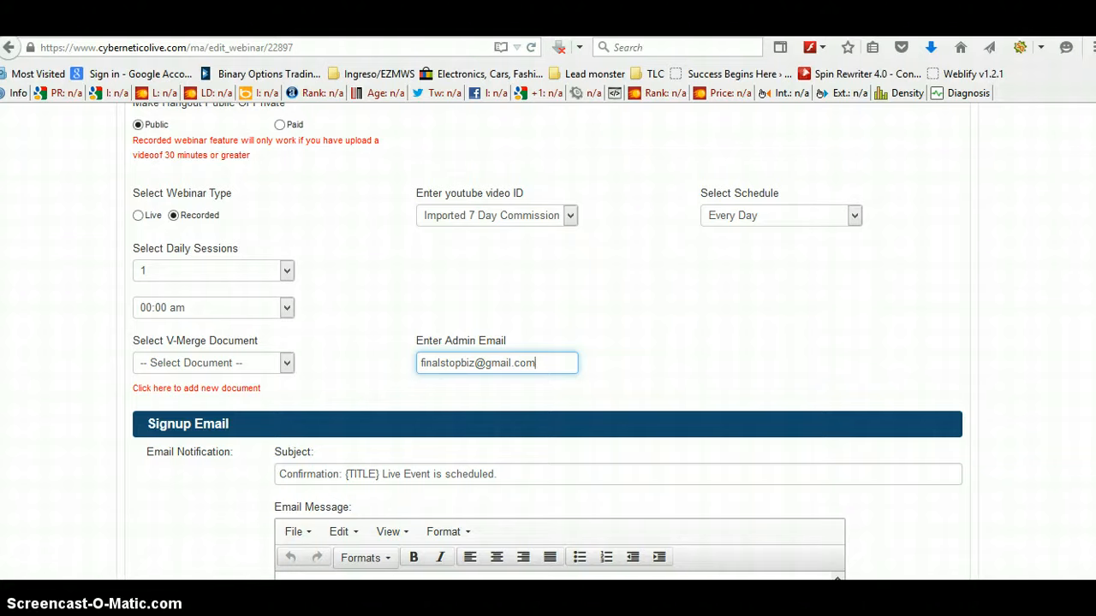
{"action": "scroll", "coordinate": [548, 343], "scroll_direction": "up", "scroll_amount": 5}
{"action": "scroll", "coordinate": [548, 343], "scroll_direction": "down", "scroll_amount": 2}
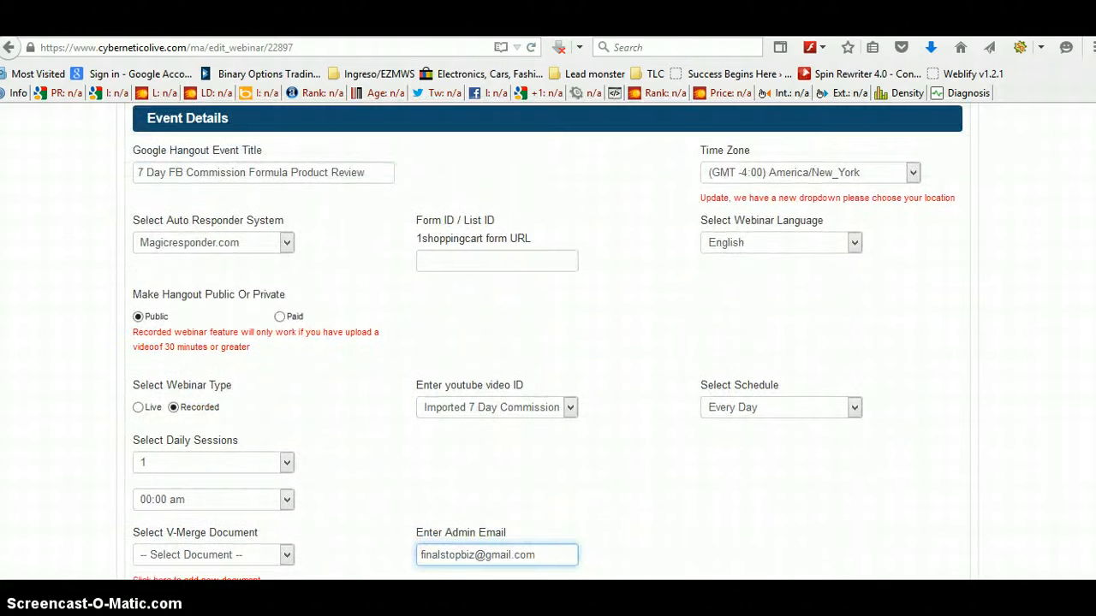
{"action": "scroll", "coordinate": [1076, 543], "scroll_direction": "down", "scroll_amount": 6}
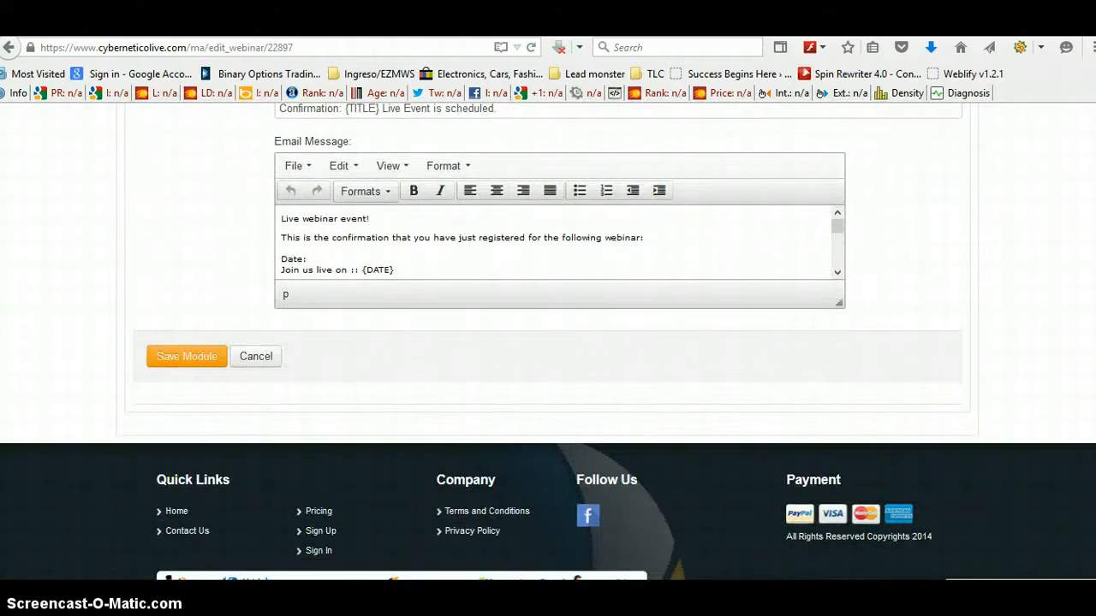
{"action": "left_click", "coordinate": [188, 366]}
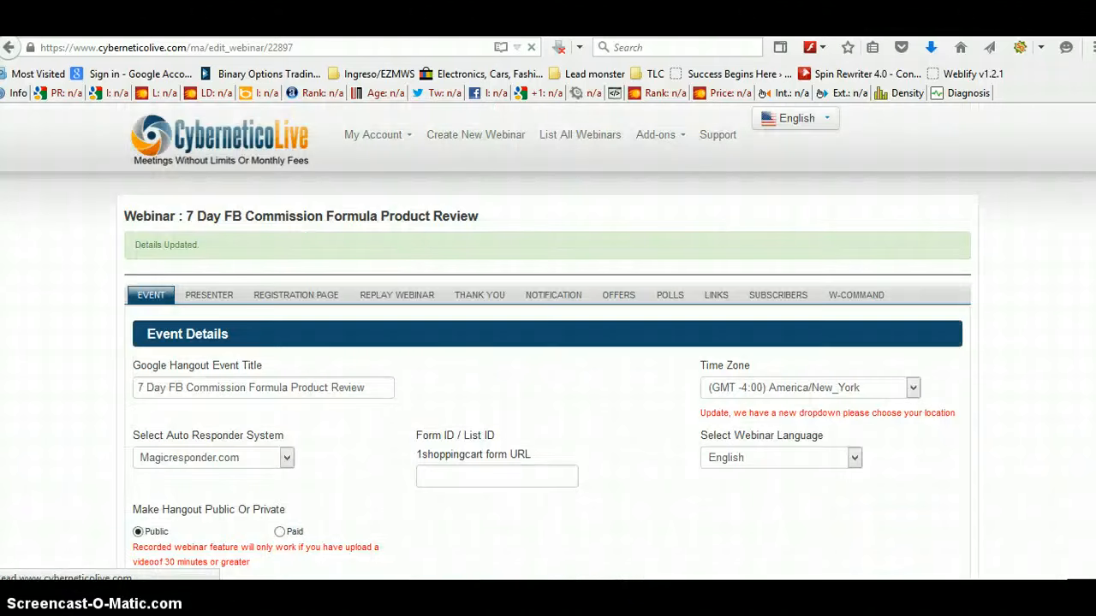
Step: Review the auto responder system options available for the webinar
{"action": "scroll", "coordinate": [548, 342], "scroll_direction": "down", "scroll_amount": 3}
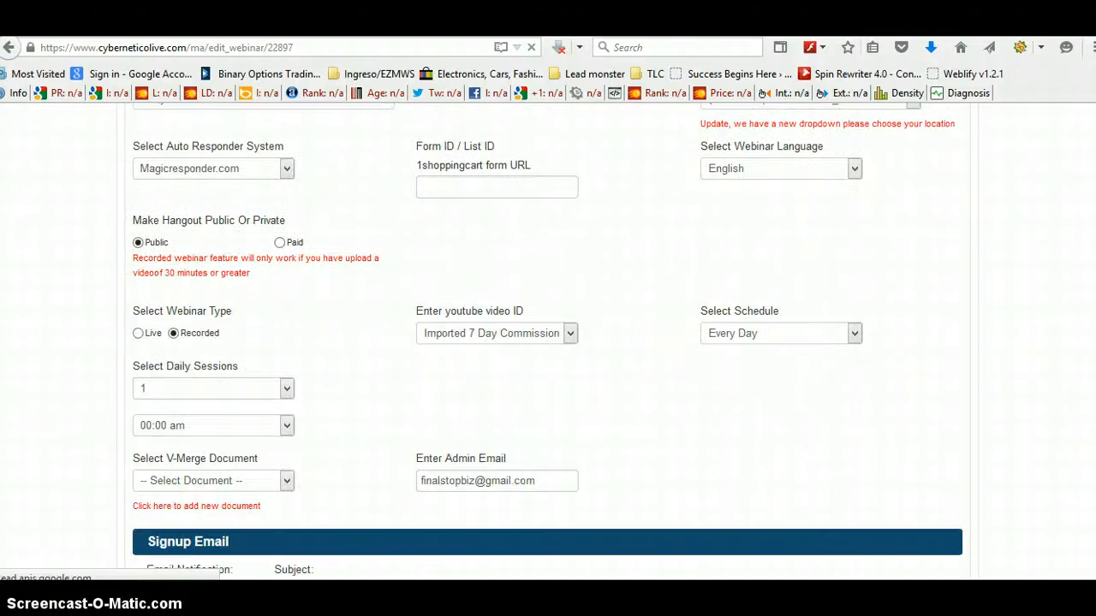
{"action": "scroll", "coordinate": [1071, 297], "scroll_direction": "up", "scroll_amount": 1}
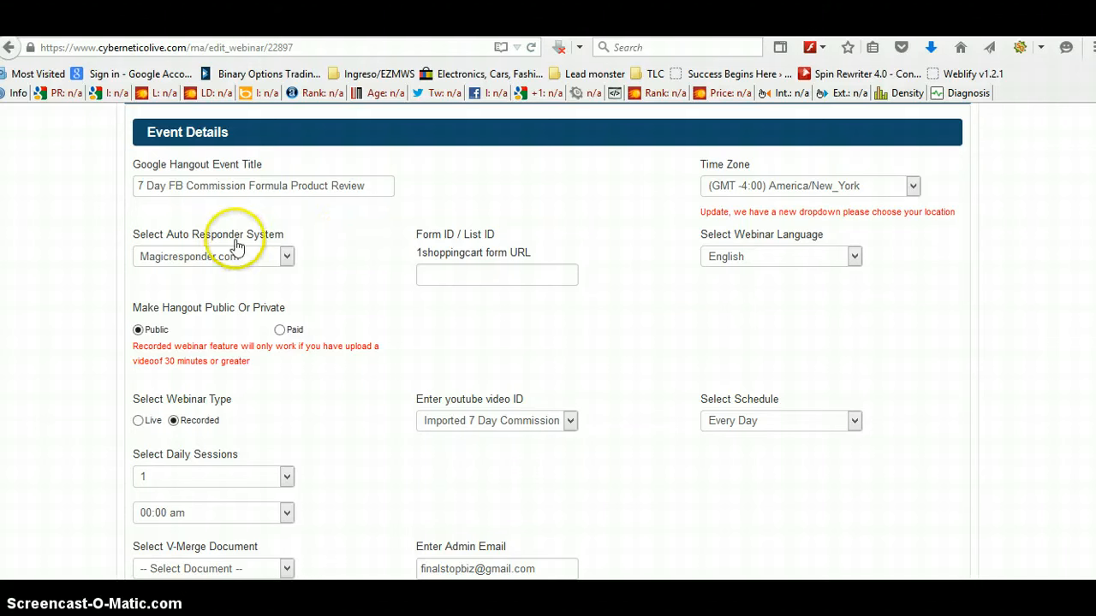
{"action": "left_click", "coordinate": [288, 258]}
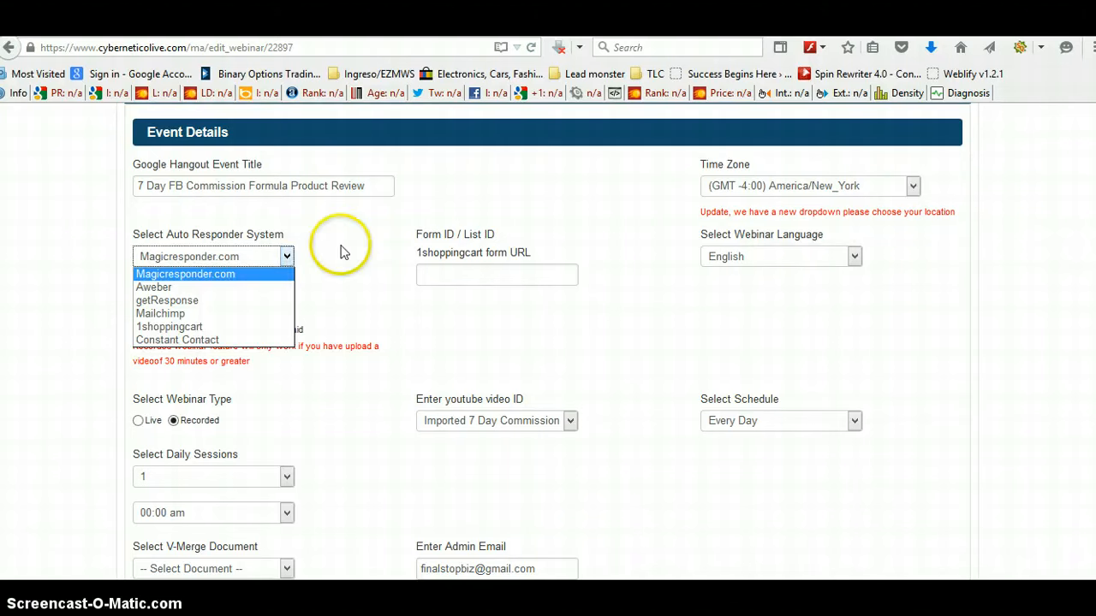
{"action": "left_click", "coordinate": [342, 252]}
{"action": "left_click", "coordinate": [286, 259]}
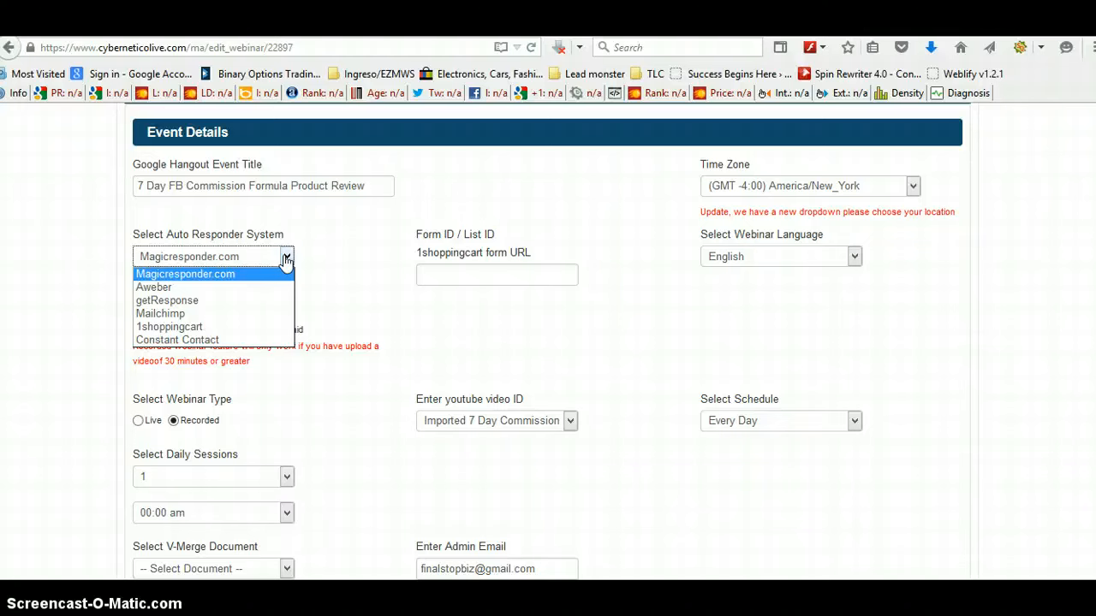
{"action": "left_click", "coordinate": [353, 279]}
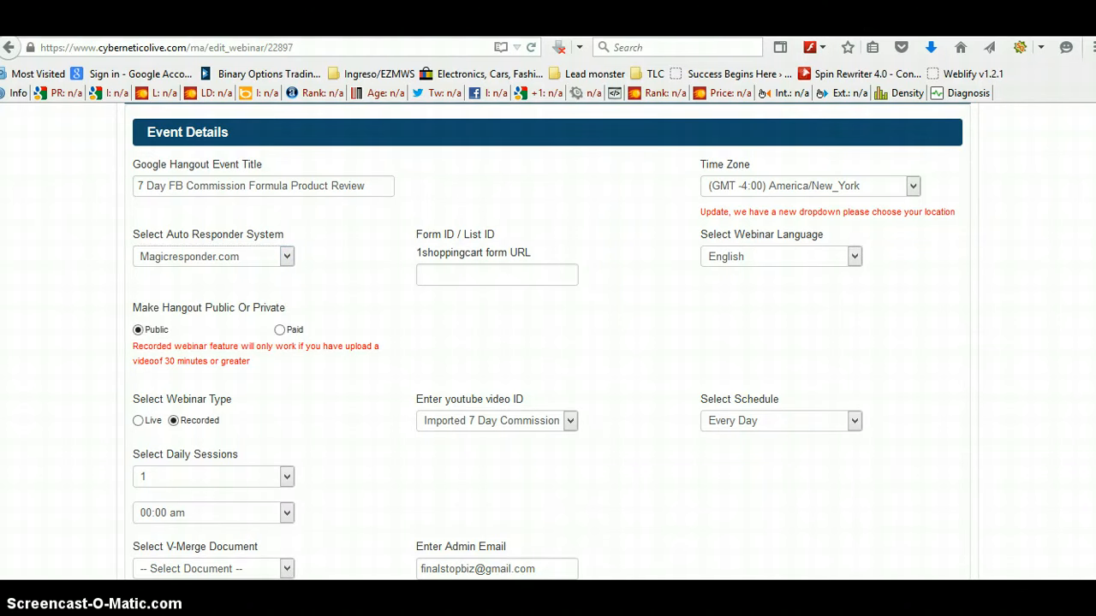
{"action": "scroll", "coordinate": [548, 343], "scroll_direction": "up", "scroll_amount": 3}
{"action": "scroll", "coordinate": [1070, 223], "scroll_direction": "down", "scroll_amount": 1}
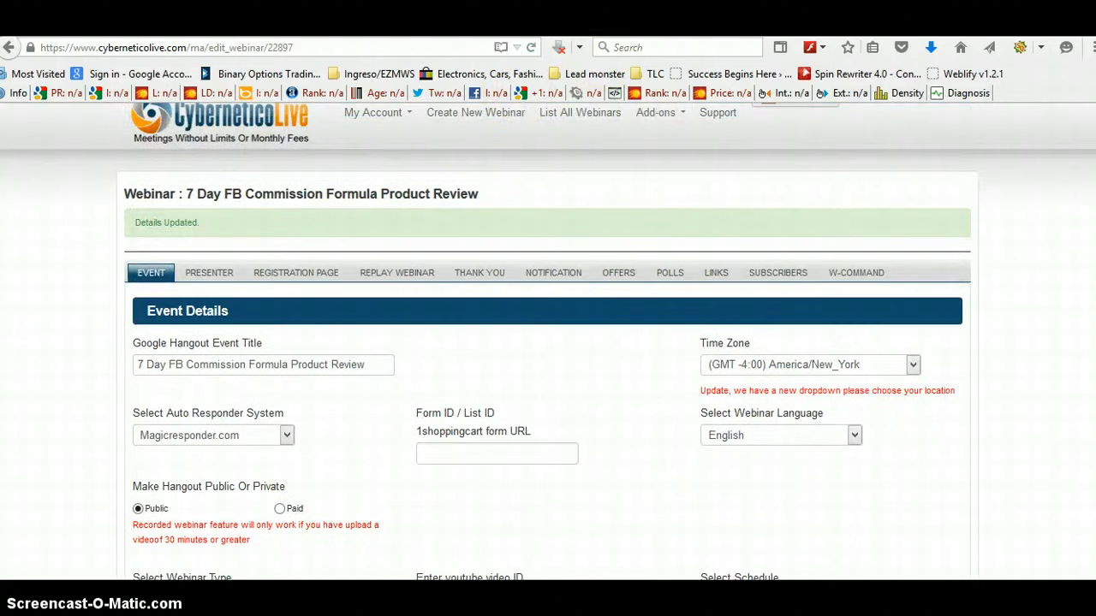
Step: Switch to the Magic Responder dashboard tab
{"action": "left_click", "coordinate": [454, 26]}
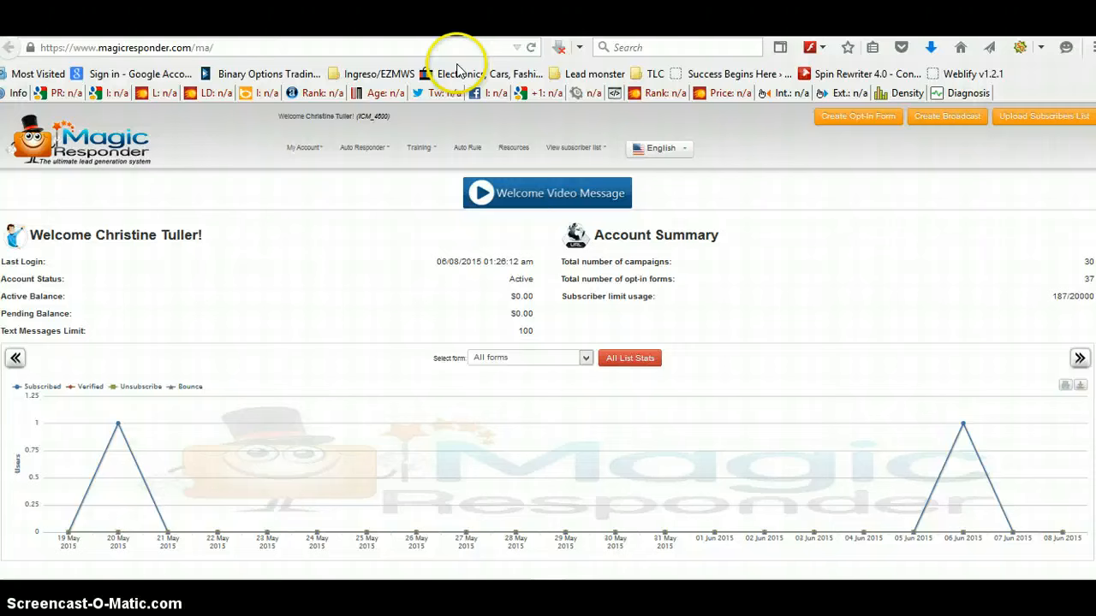
Step: Open the auto responder campaigns list and start creating a new campaign
{"action": "left_click", "coordinate": [354, 147]}
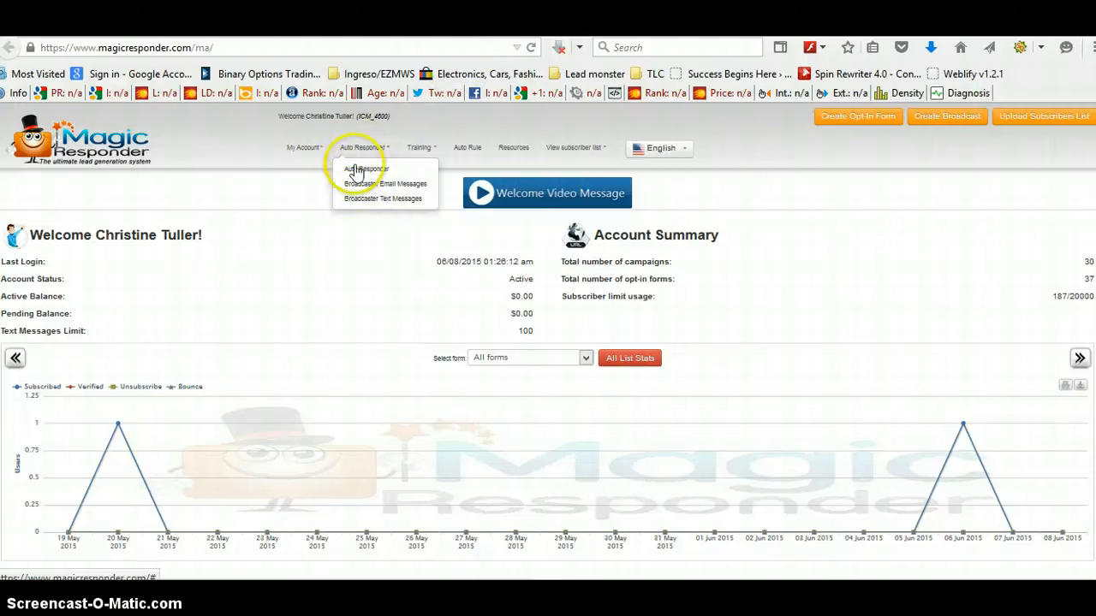
{"action": "left_click", "coordinate": [360, 175]}
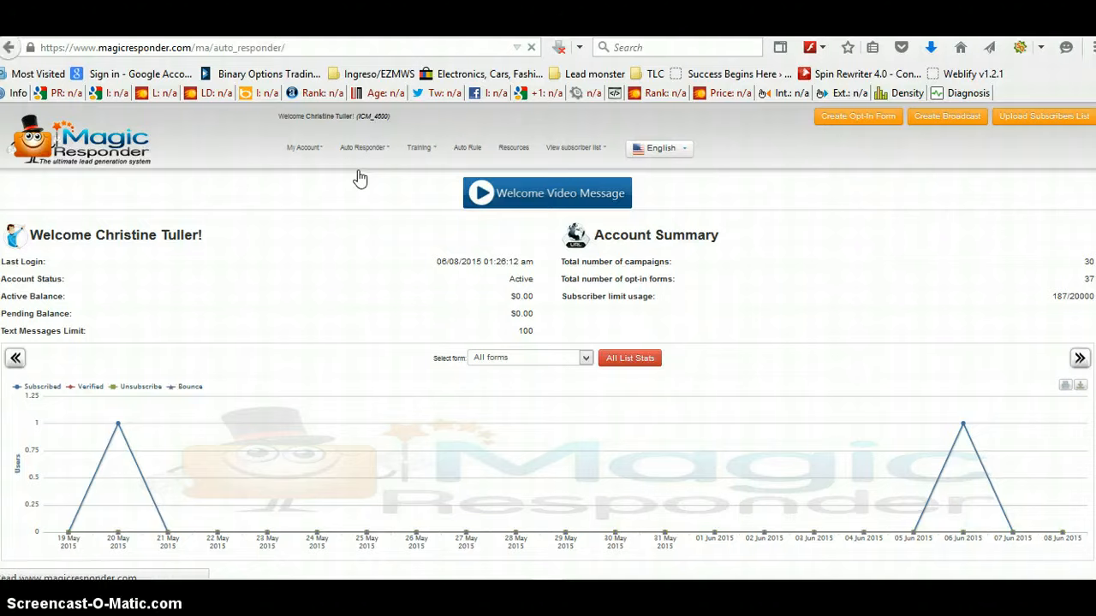
{"action": "left_click", "coordinate": [485, 252]}
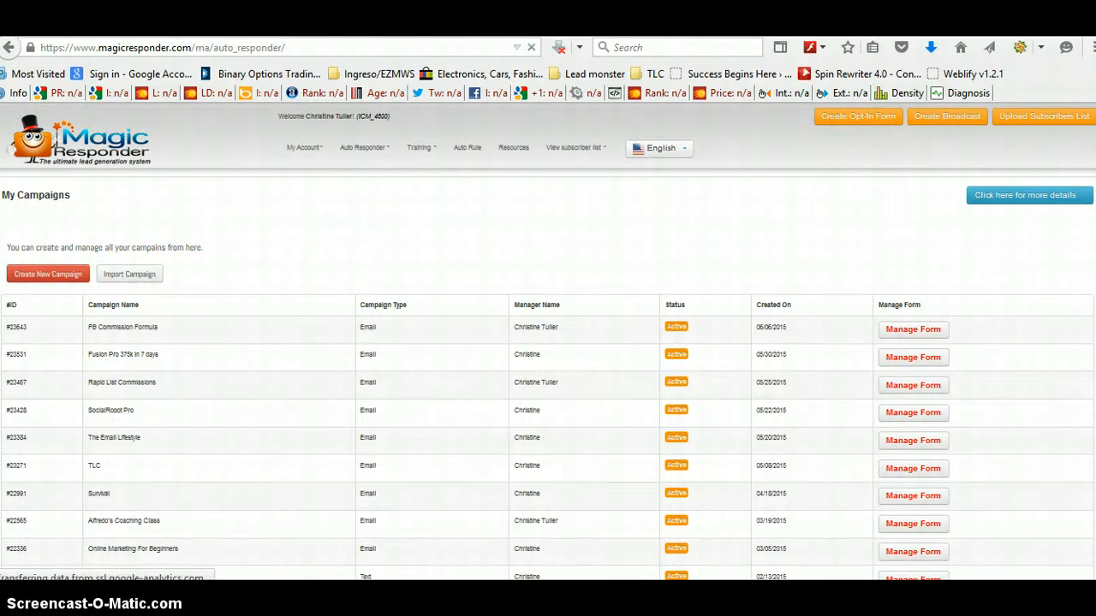
{"action": "scroll", "coordinate": [548, 342], "scroll_direction": "down", "scroll_amount": 3}
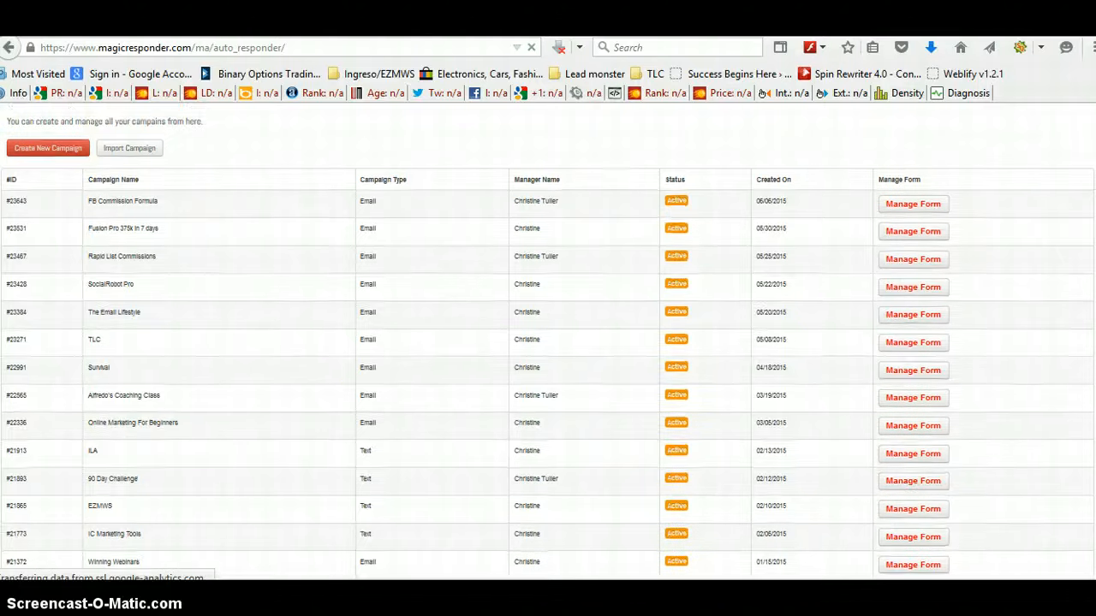
{"action": "scroll", "coordinate": [1070, 245], "scroll_direction": "up", "scroll_amount": 1}
{"action": "left_click", "coordinate": [49, 189]}
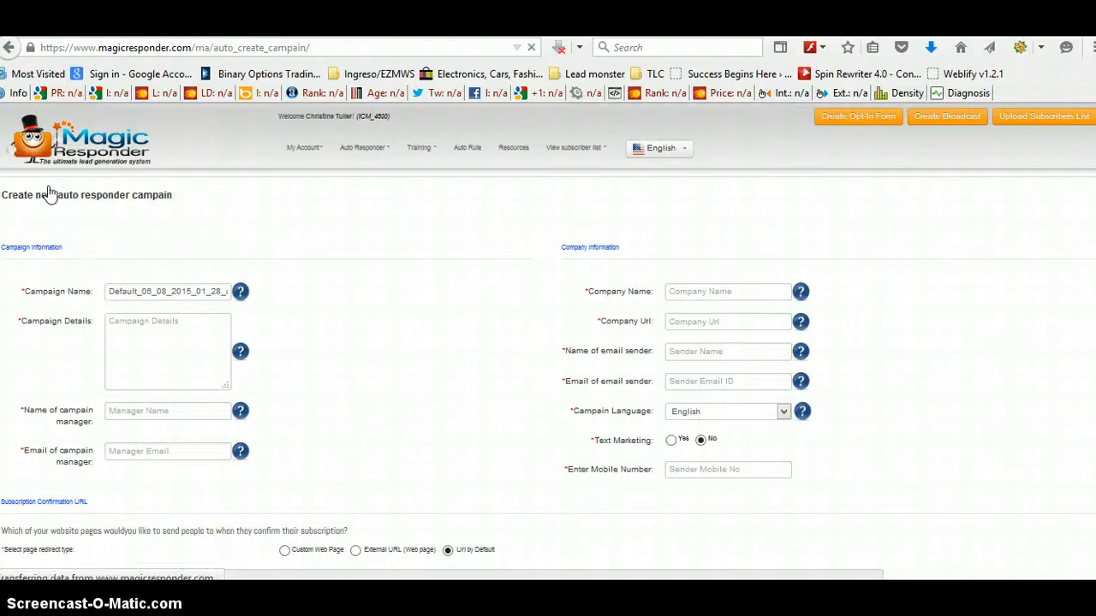
Step: Set the campaign name, details and manager name to test and fill in the manager's e-mail address
{"action": "left_click_drag", "start_coordinate": [107, 291], "coordinate": [228, 291]}
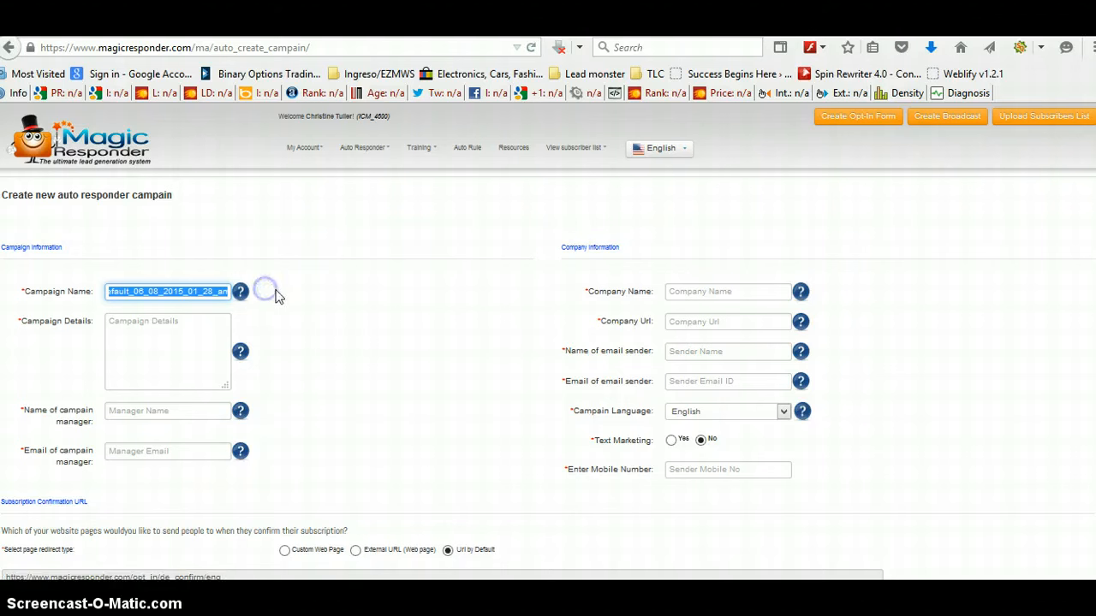
{"action": "type", "text": "tes"}
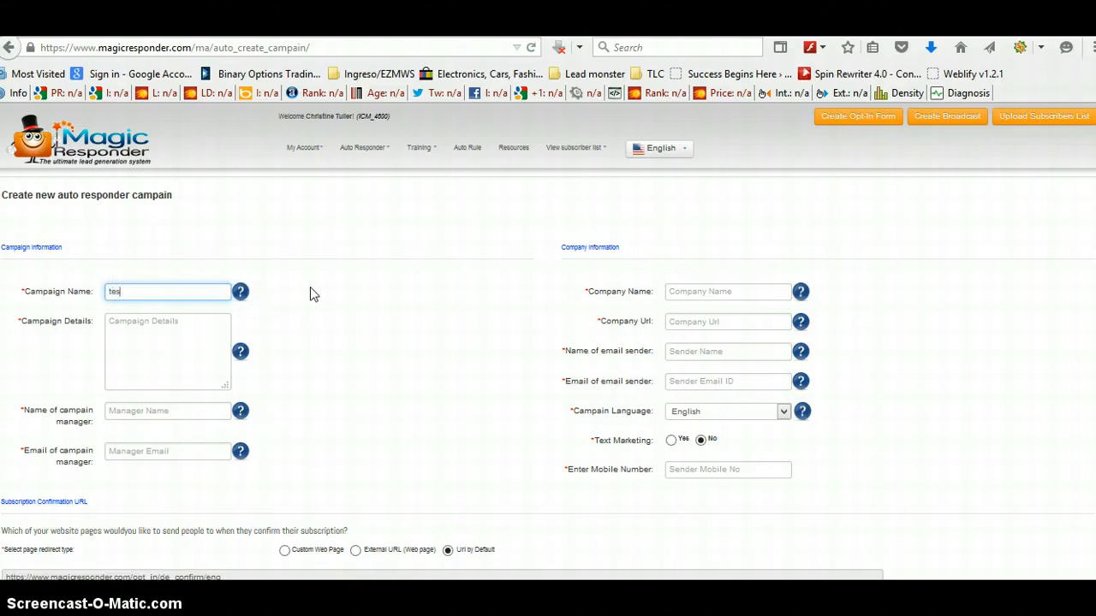
{"action": "type", "text": "t"}
{"action": "left_click", "coordinate": [128, 338]}
{"action": "type", "text": "t"}
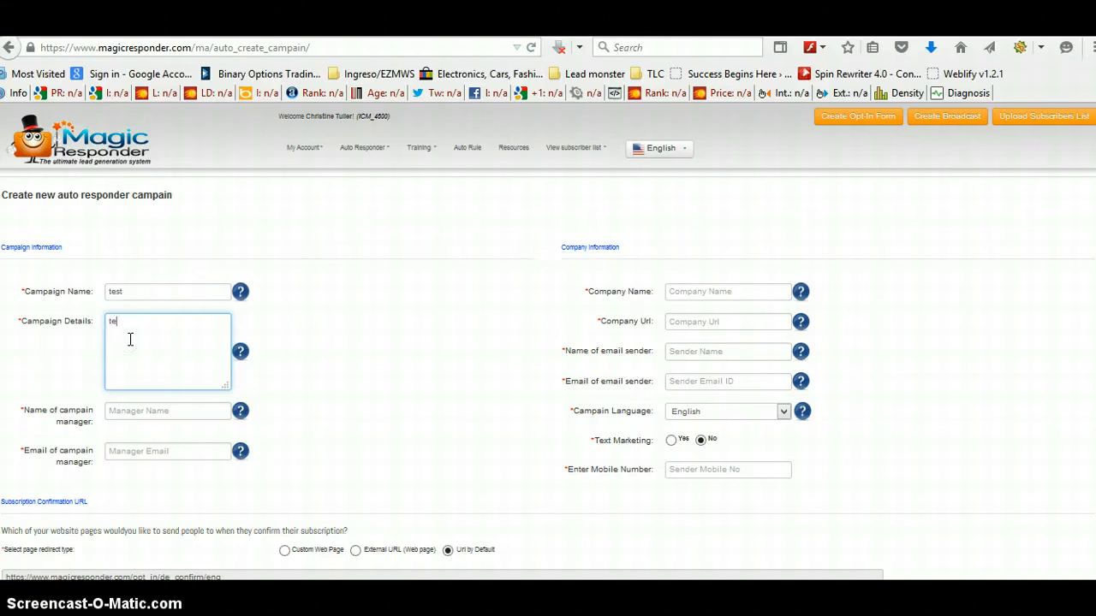
{"action": "left_click", "coordinate": [125, 411]}
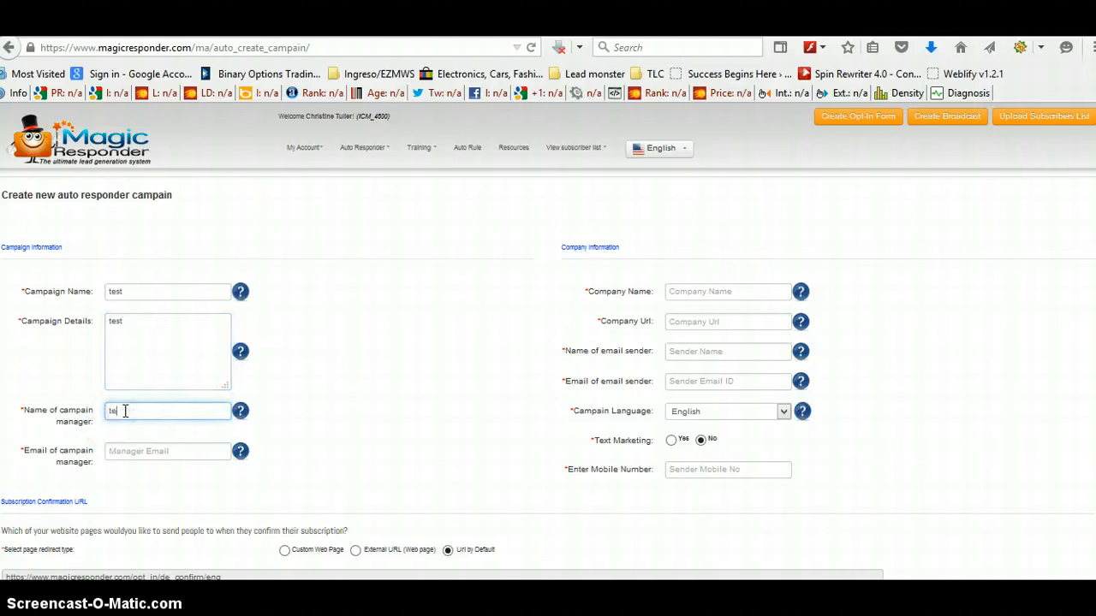
{"action": "type", "text": "test"}
{"action": "left_click", "coordinate": [110, 445]}
{"action": "type", "text": "t"}
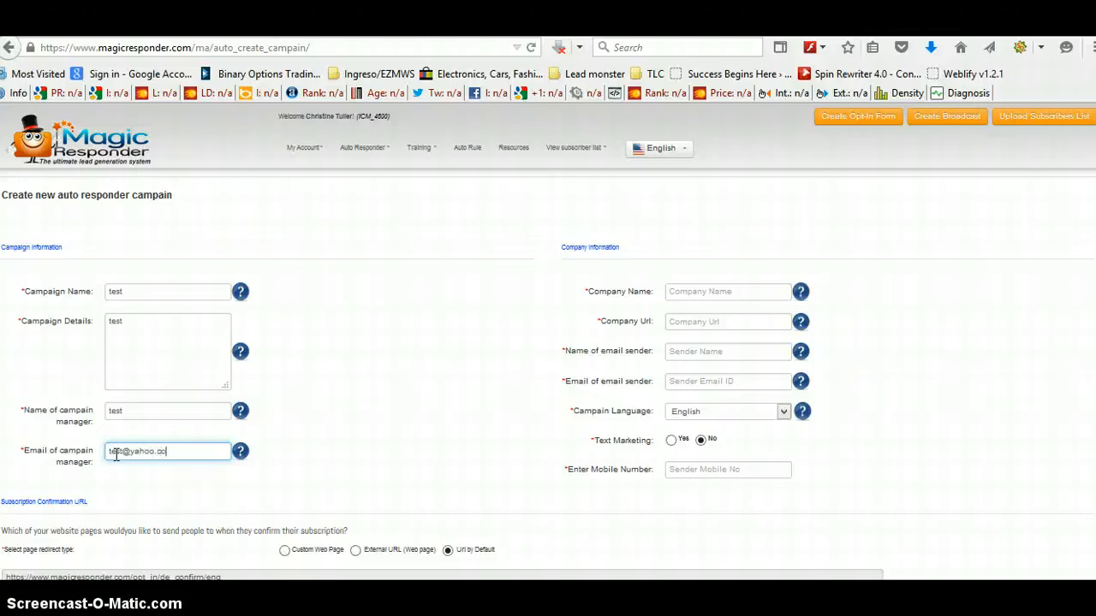
{"action": "left_click", "coordinate": [699, 292]}
{"action": "type", "text": "tes"}
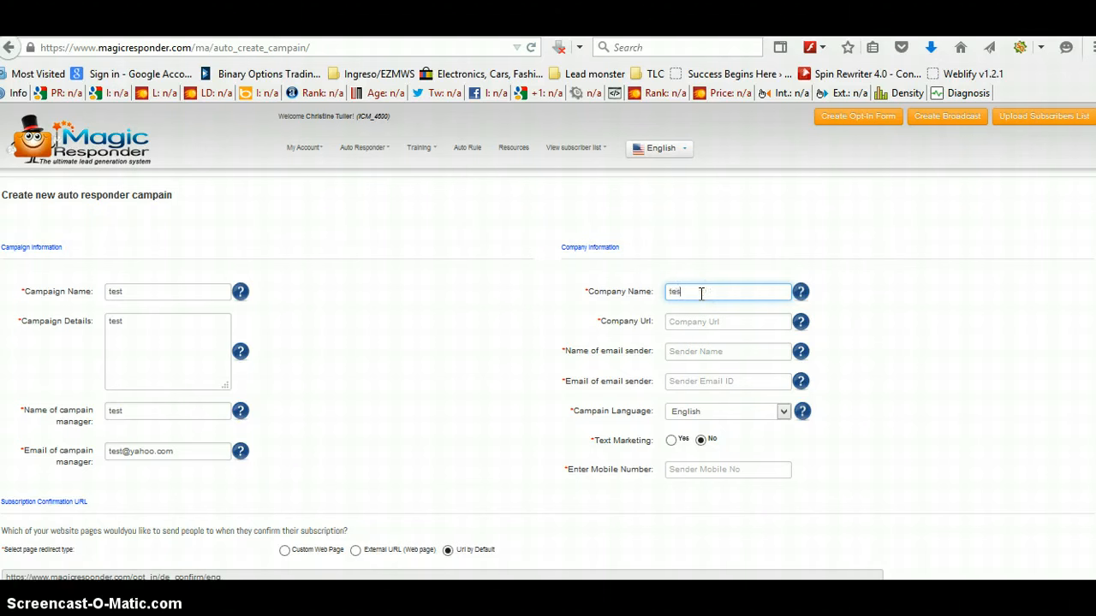
{"action": "left_click", "coordinate": [697, 321]}
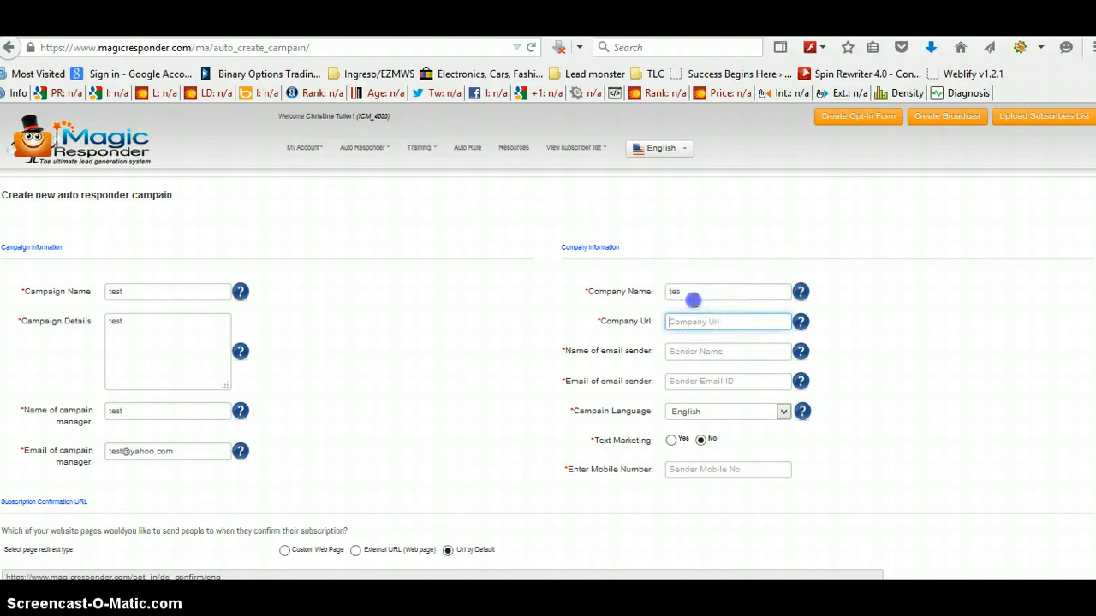
{"action": "left_click", "coordinate": [693, 298]}
{"action": "type", "text": "t"}
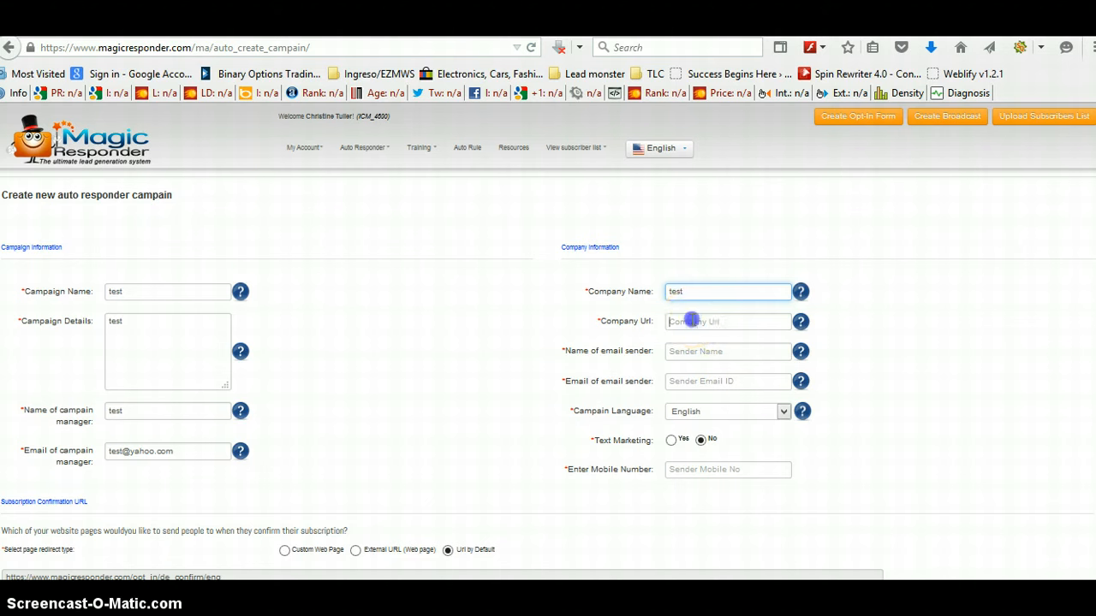
{"action": "left_click", "coordinate": [692, 321]}
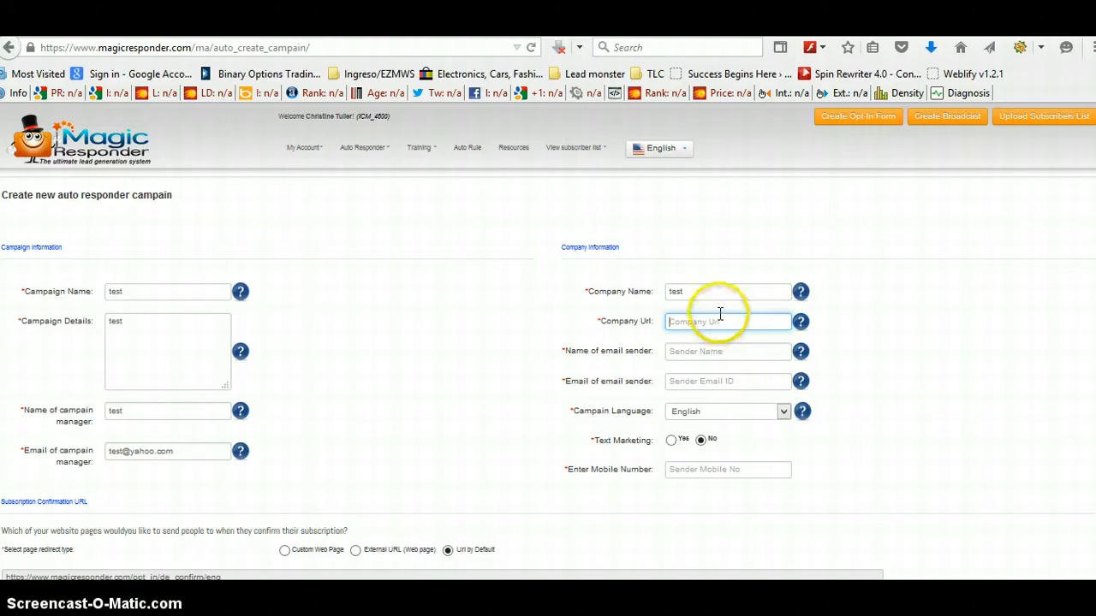
{"action": "left_click", "coordinate": [713, 324]}
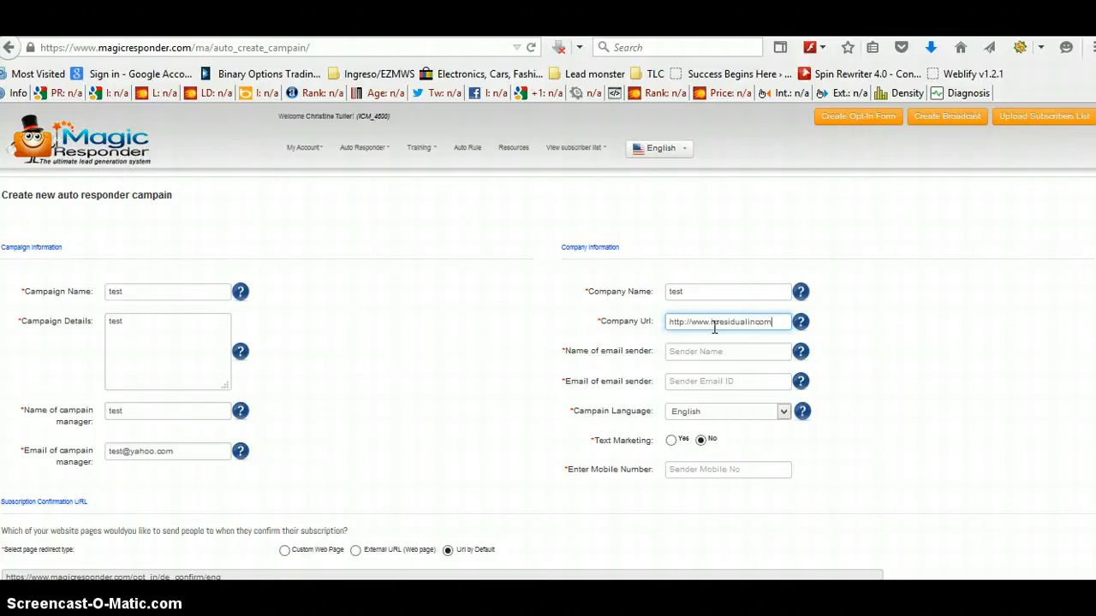
{"action": "type", "text": ".com"}
Step: Set the e-mail sender name to test and fill in the sender's e-mail address
{"action": "left_click", "coordinate": [700, 349]}
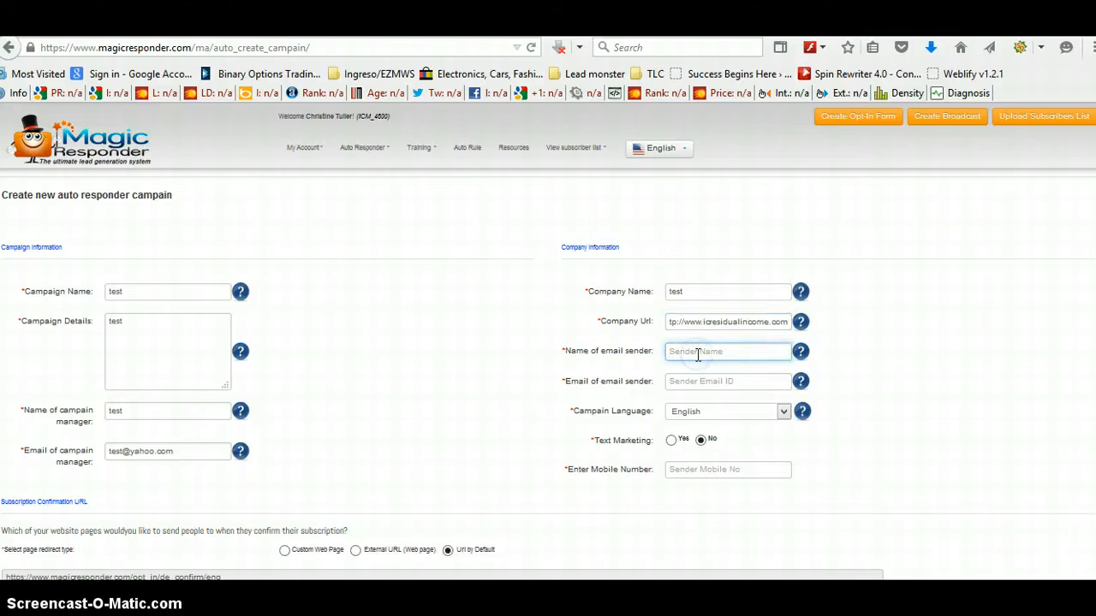
{"action": "type", "text": "test"}
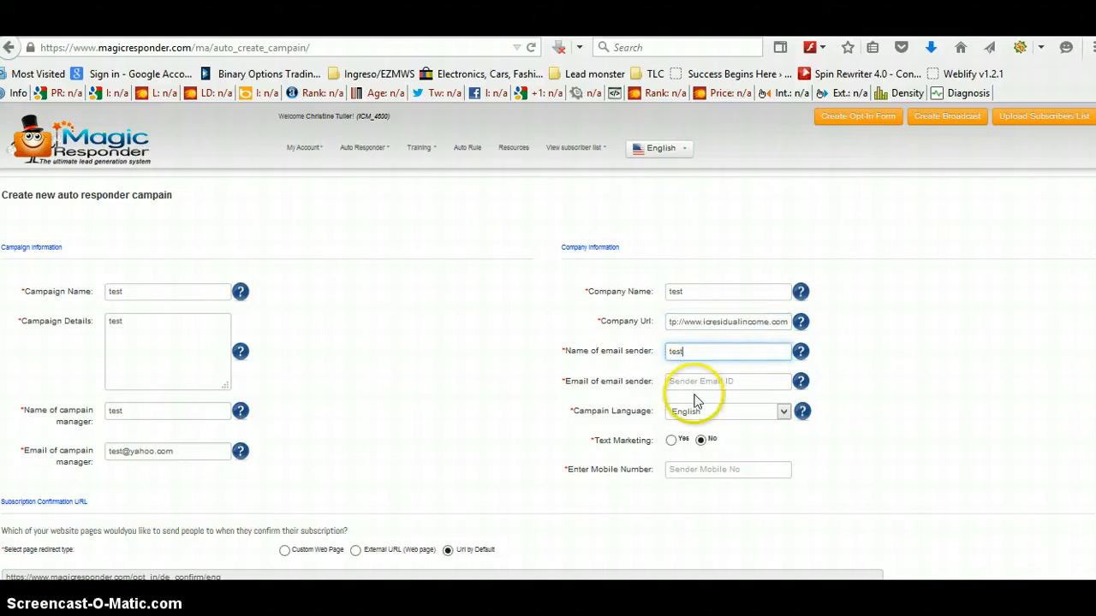
{"action": "left_click", "coordinate": [692, 385]}
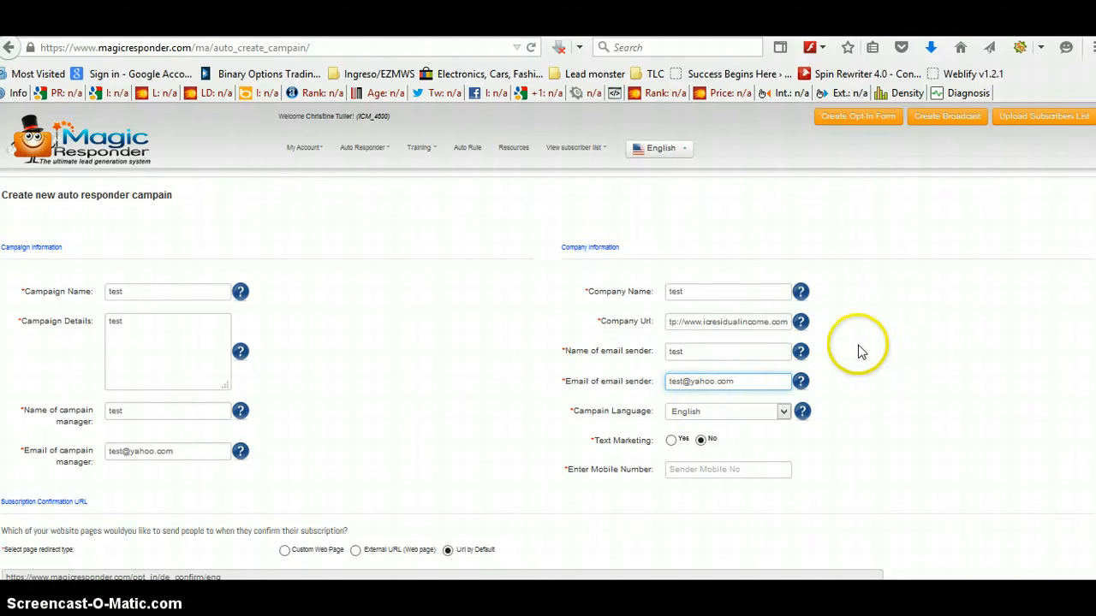
Step: Review the subscription confirmation, unsubscribe and confirmation message settings further down the form
{"action": "scroll", "coordinate": [990, 296], "scroll_direction": "down", "scroll_amount": 2}
{"action": "scroll", "coordinate": [988, 296], "scroll_direction": "down", "scroll_amount": 3}
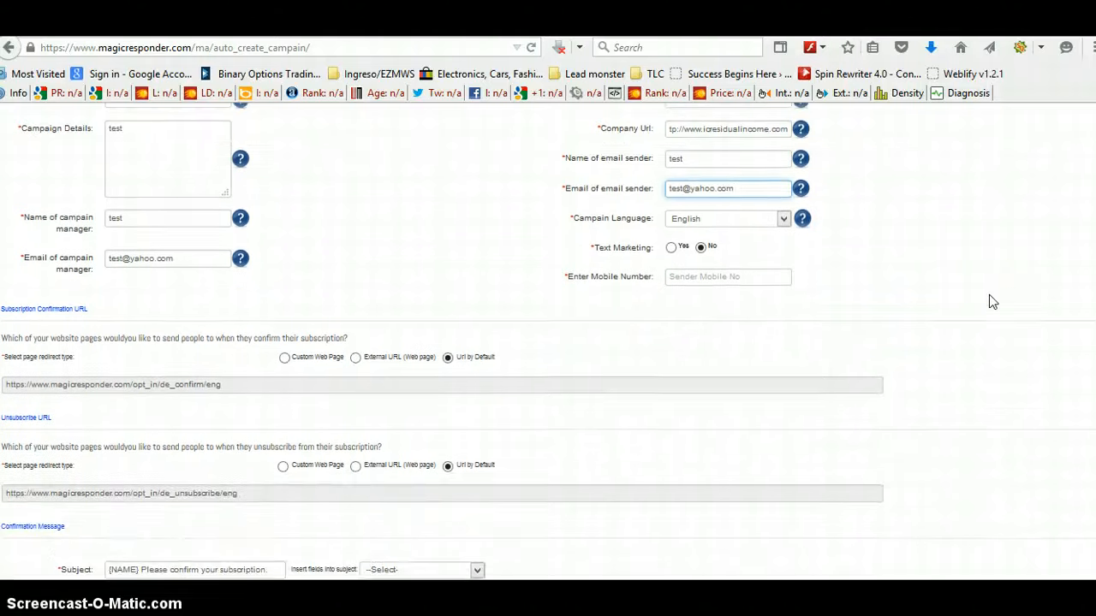
{"action": "scroll", "coordinate": [991, 302], "scroll_direction": "down", "scroll_amount": 1}
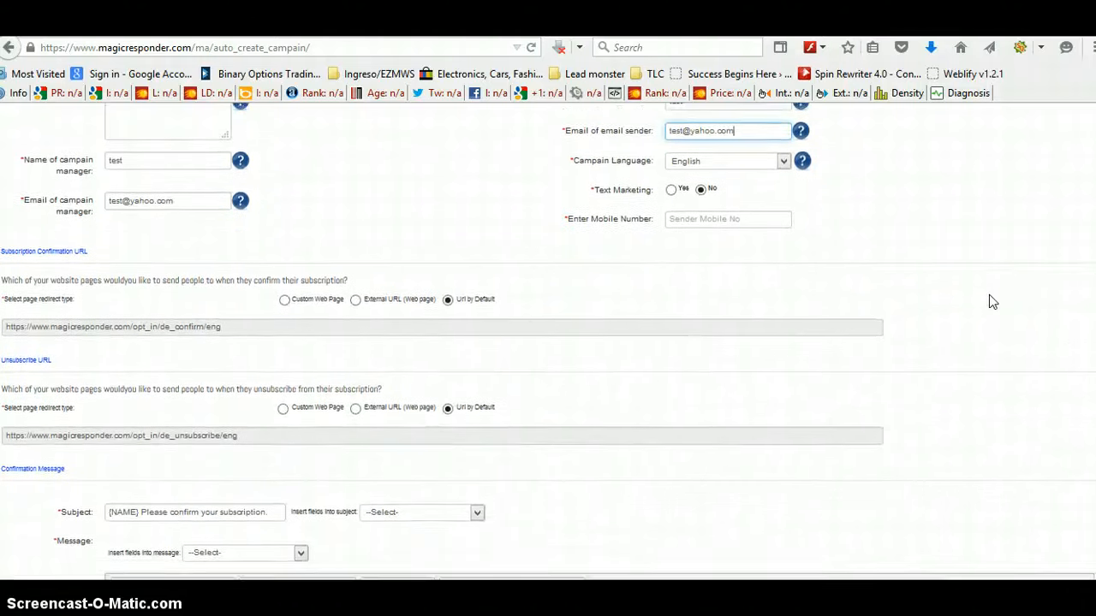
{"action": "scroll", "coordinate": [988, 294], "scroll_direction": "up", "scroll_amount": 2}
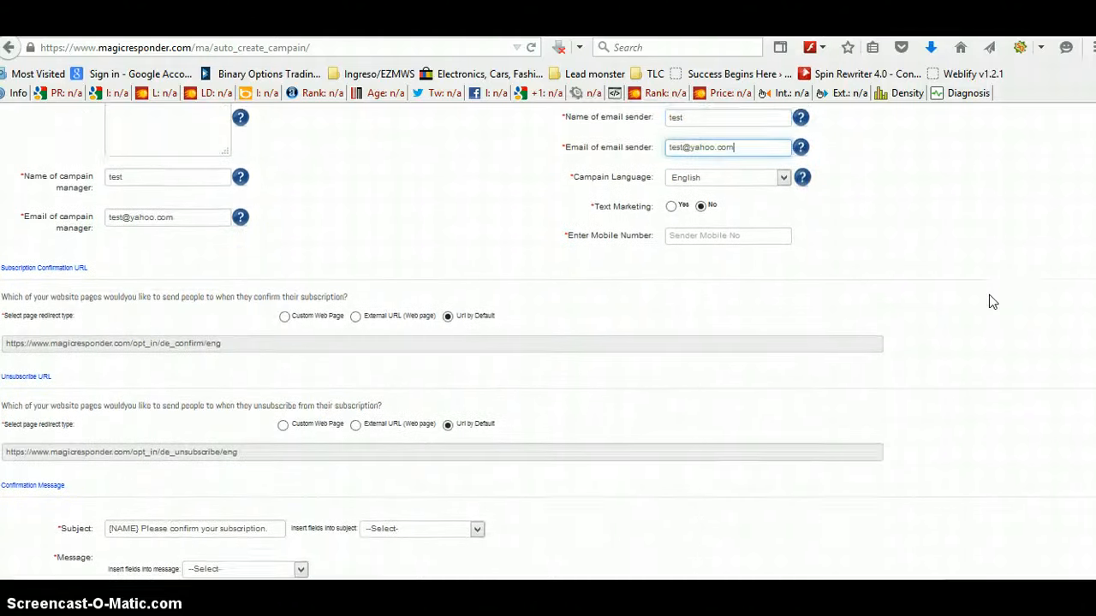
{"action": "left_click", "coordinate": [976, 291]}
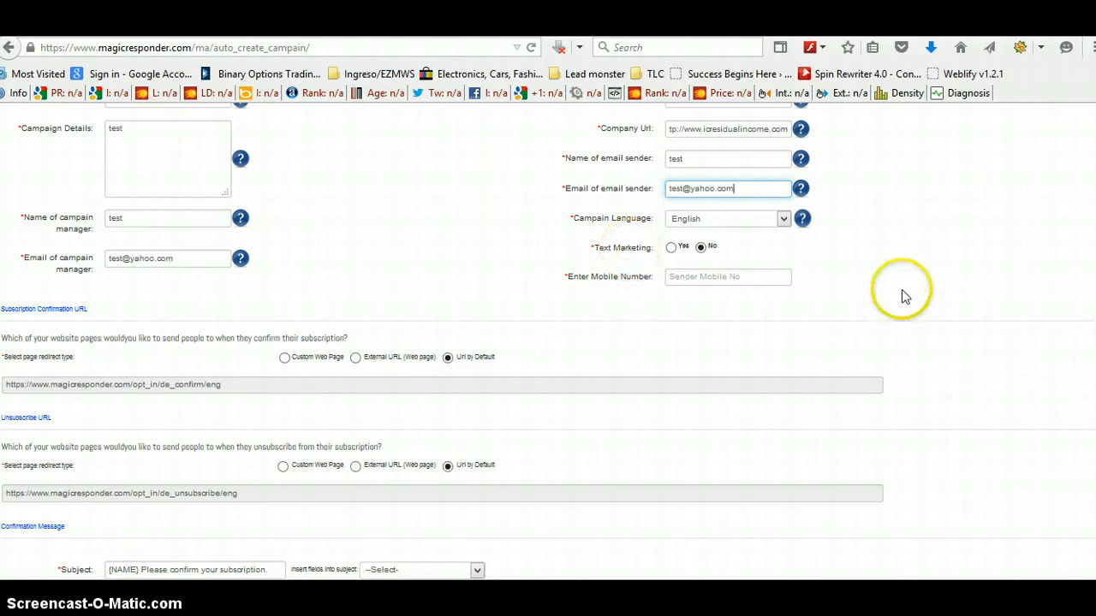
{"action": "scroll", "coordinate": [1087, 516], "scroll_direction": "down", "scroll_amount": 1}
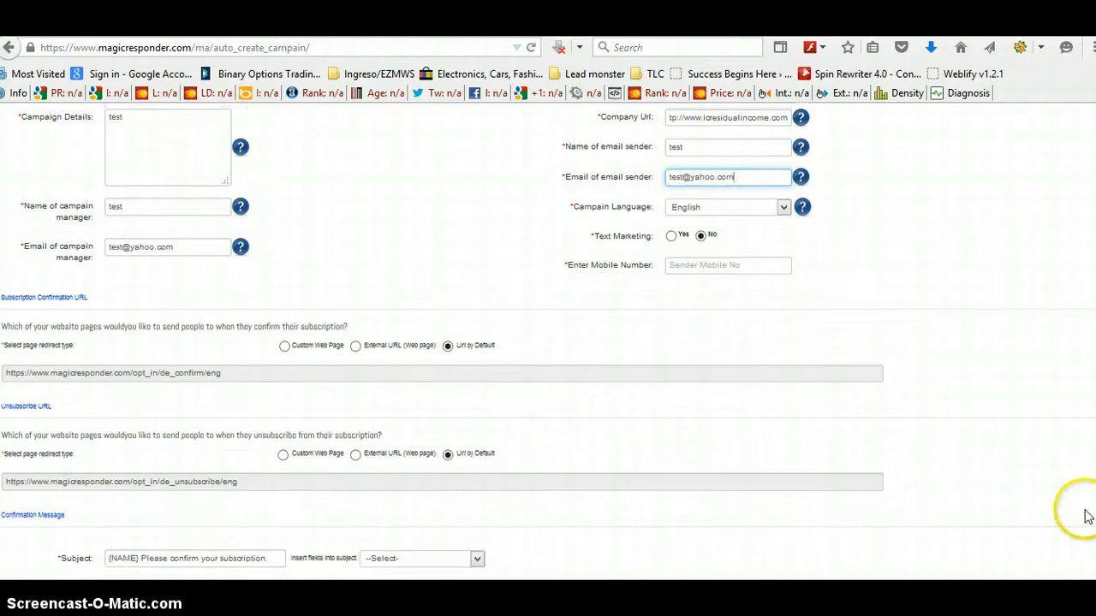
{"action": "scroll", "coordinate": [1087, 516], "scroll_direction": "down", "scroll_amount": 4}
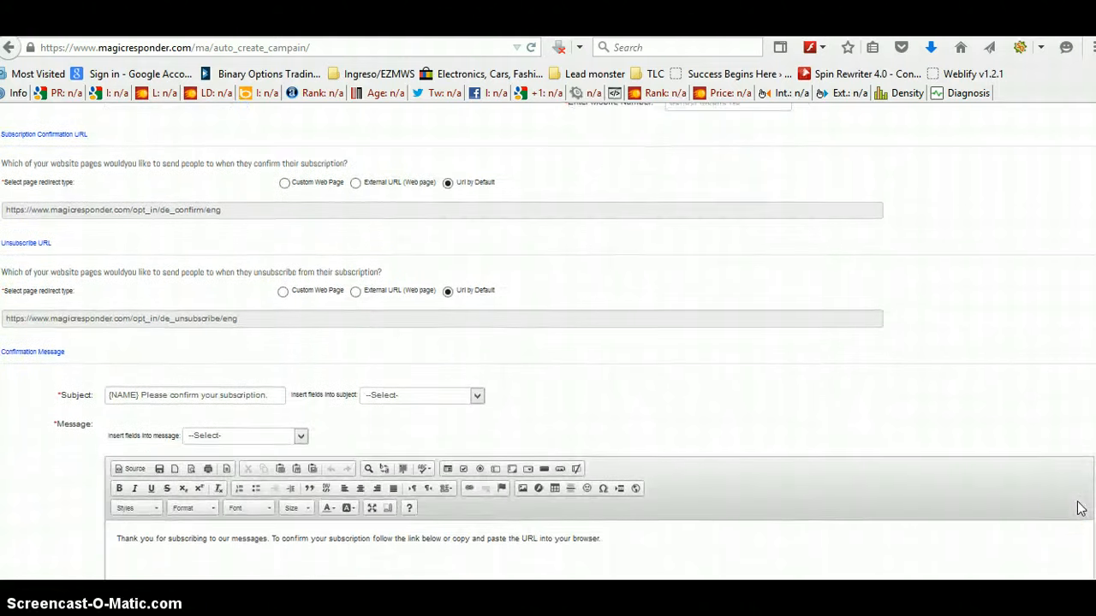
{"action": "scroll", "coordinate": [1078, 509], "scroll_direction": "down", "scroll_amount": 10}
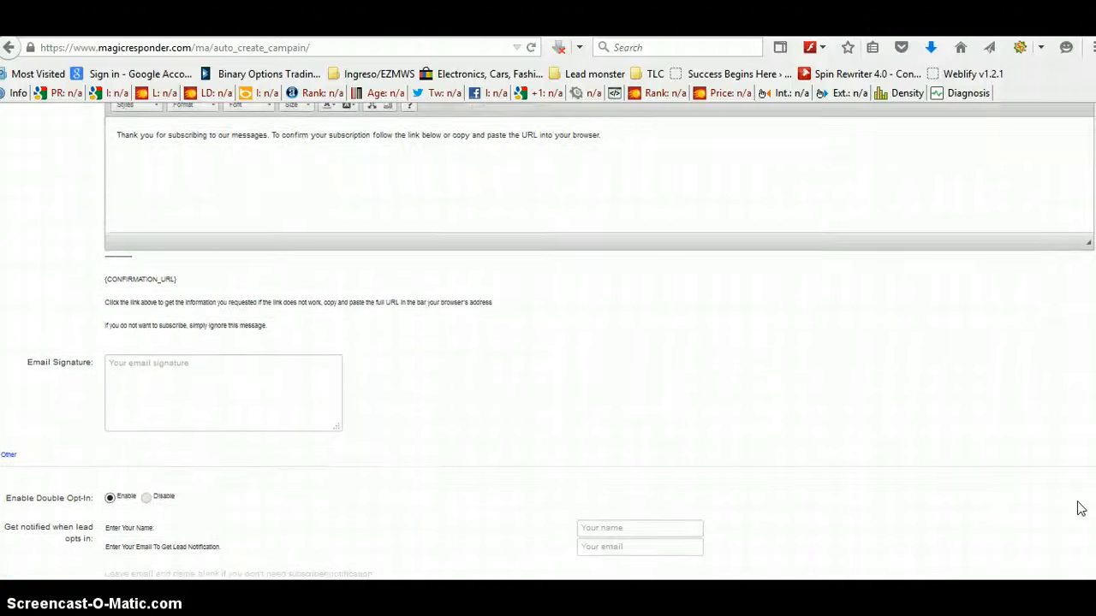
{"action": "scroll", "coordinate": [1079, 508], "scroll_direction": "down", "scroll_amount": 4}
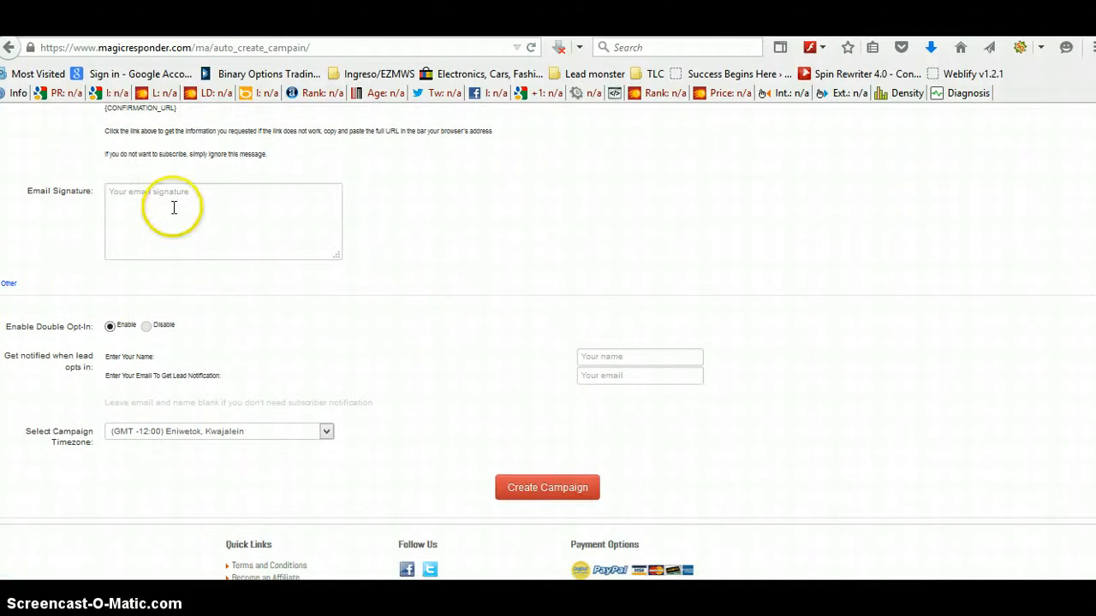
Step: Set the e-mail signature to test
{"action": "left_click", "coordinate": [162, 198]}
{"action": "type", "text": "t"}
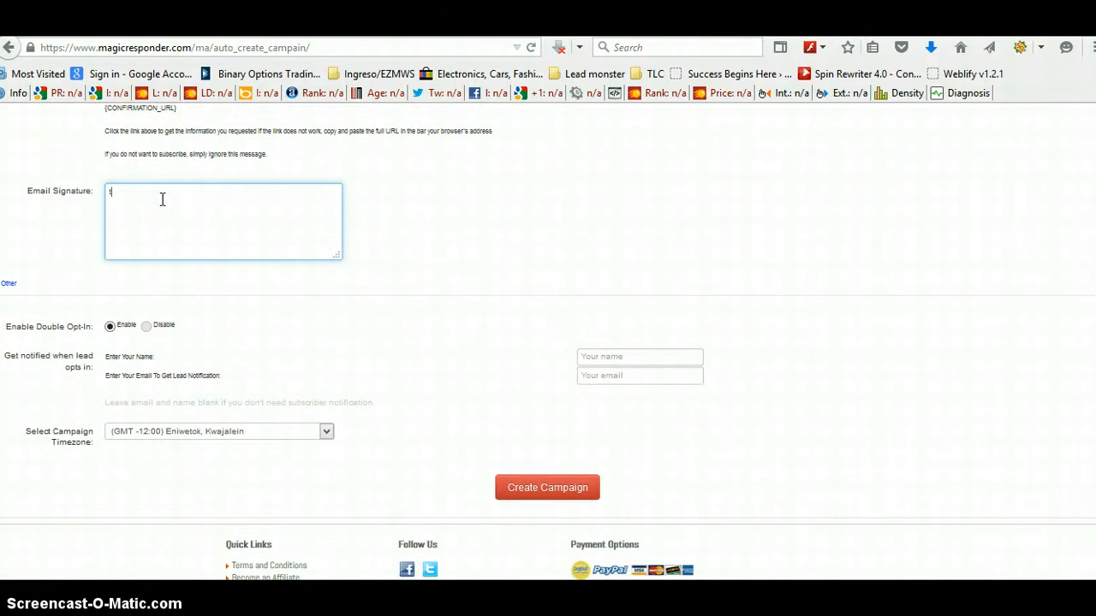
{"action": "type", "text": "est"}
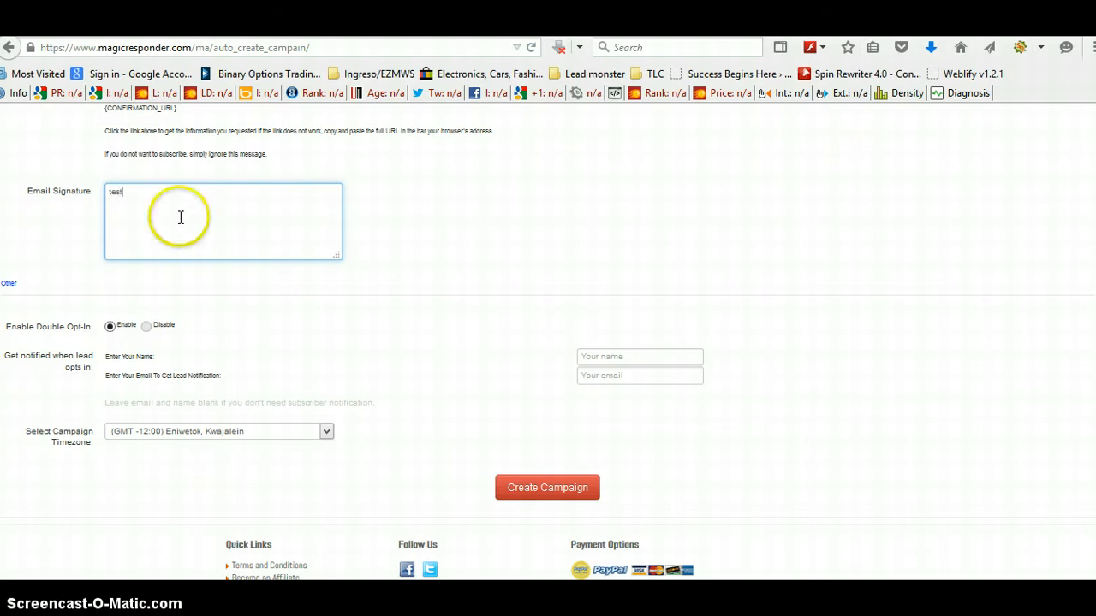
Step: Set the lead notification name to test, fill in the notification e-mail, and create the campaign
{"action": "left_click", "coordinate": [618, 357]}
{"action": "type", "text": "te"}
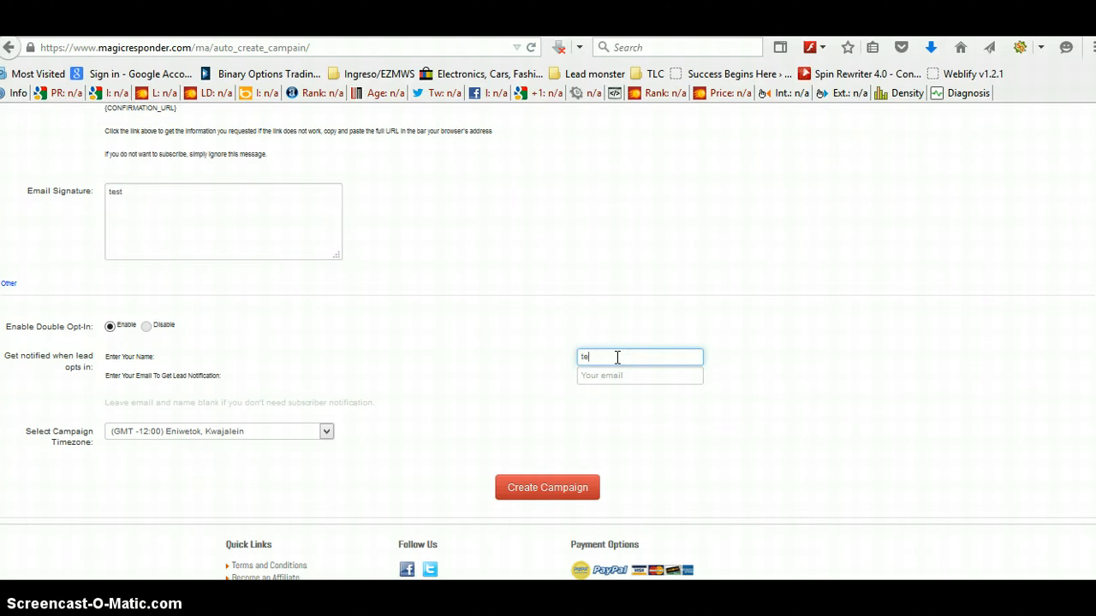
{"action": "type", "text": "st"}
{"action": "left_click", "coordinate": [614, 379]}
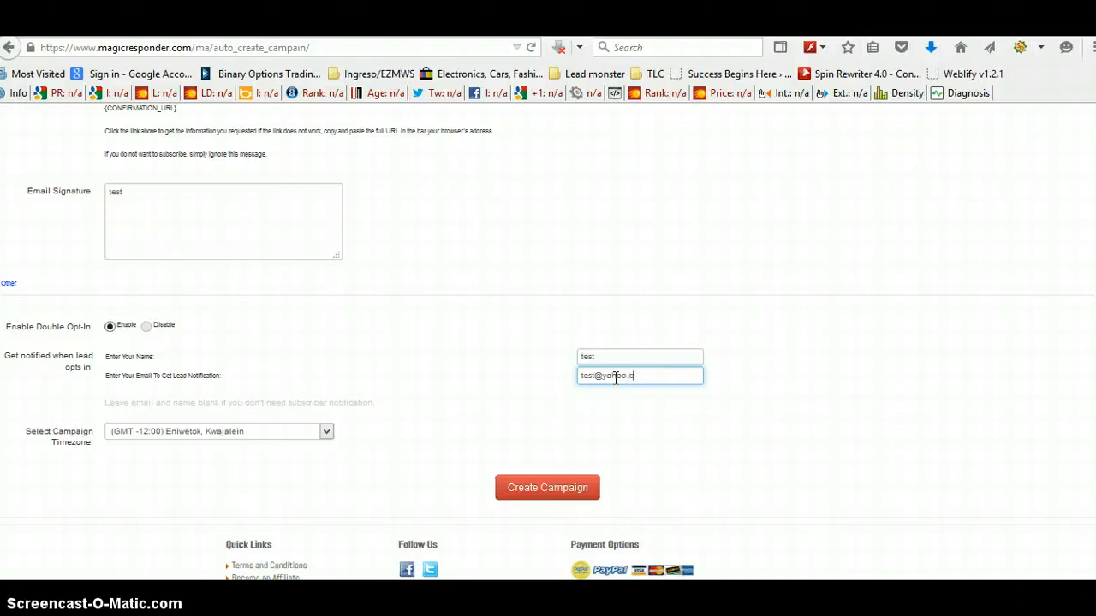
{"action": "left_click", "coordinate": [519, 494]}
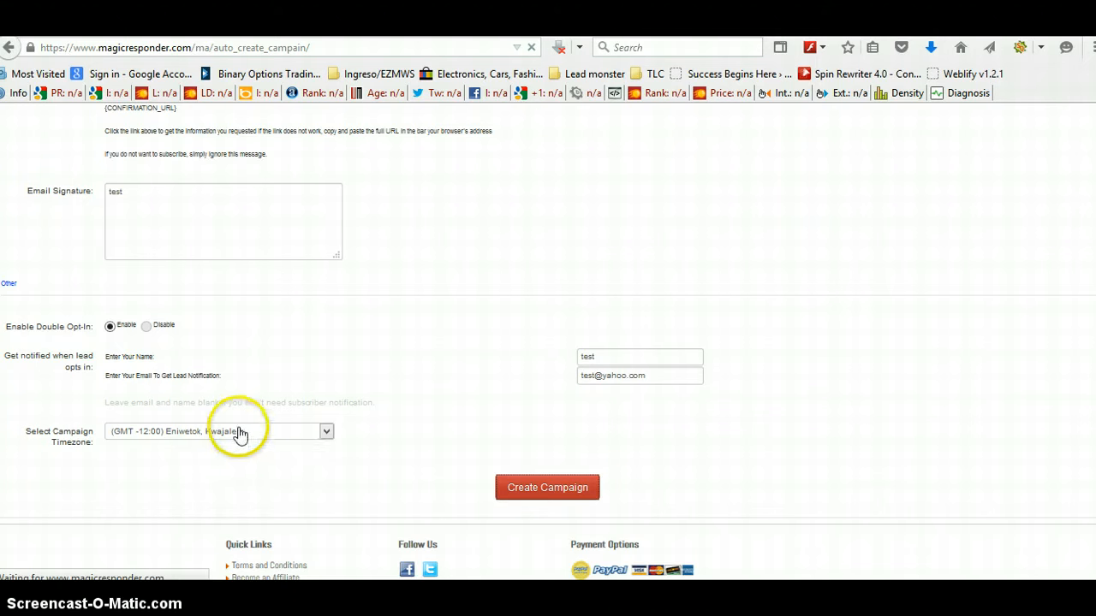
{"action": "left_click", "coordinate": [327, 434]}
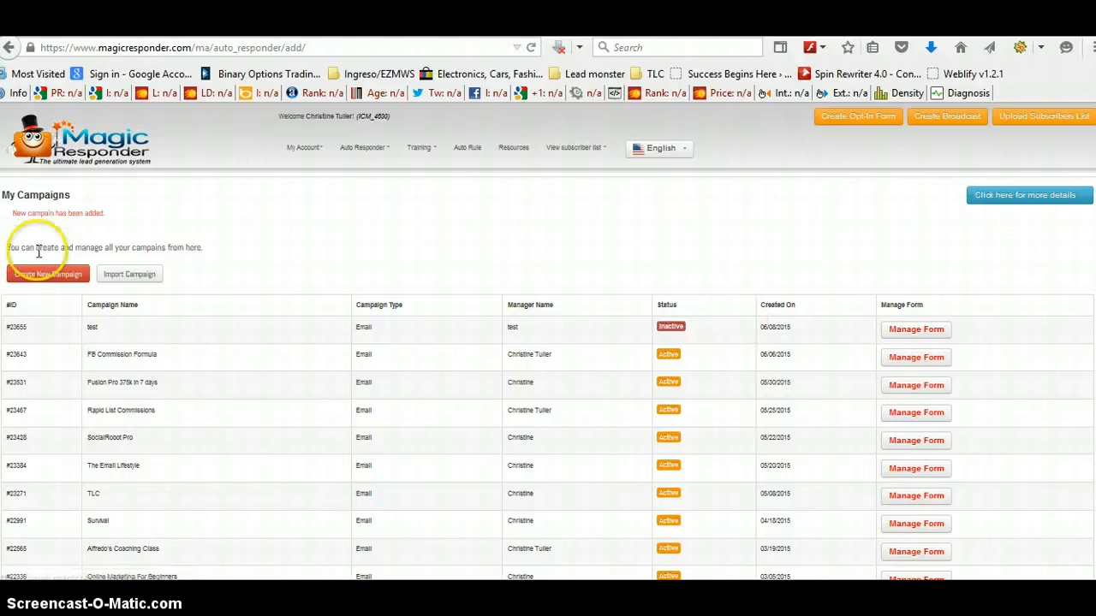
Step: Open the new test campaign for editing
{"action": "left_click", "coordinate": [926, 330]}
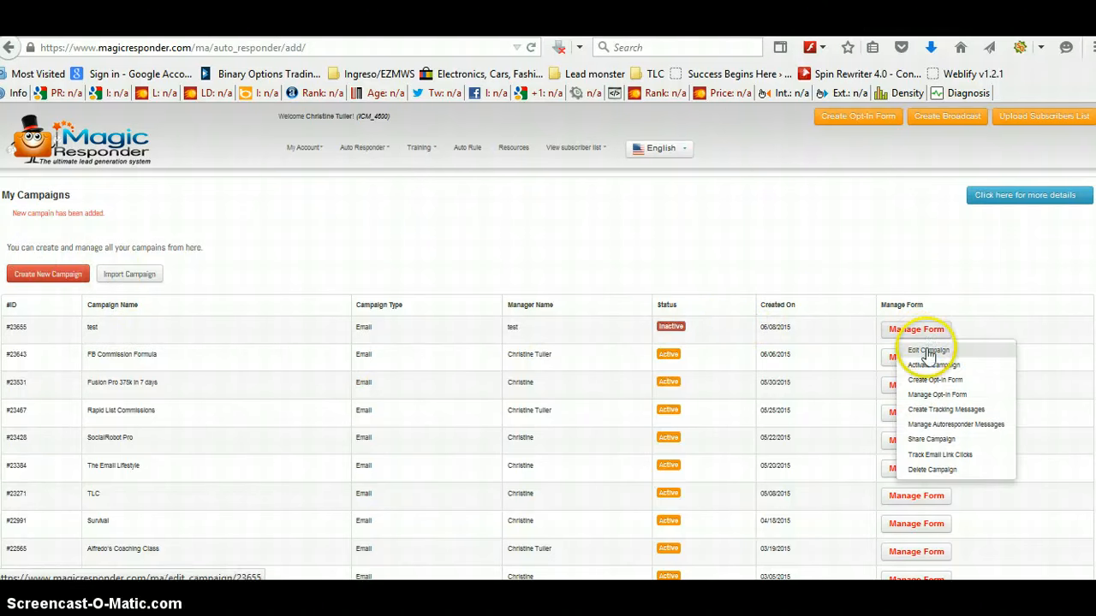
{"action": "left_click", "coordinate": [928, 350]}
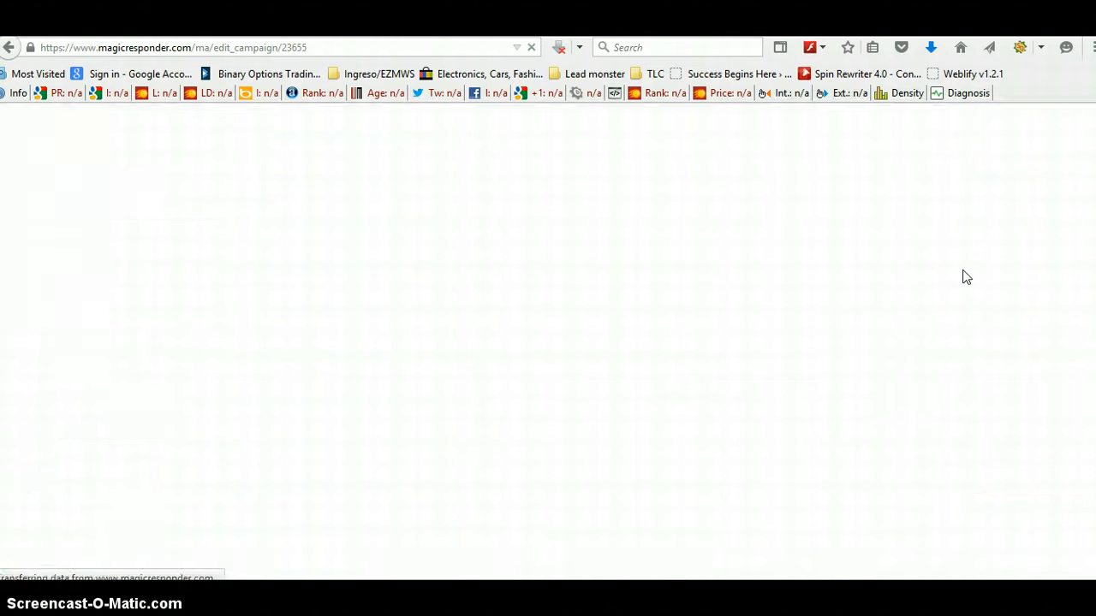
{"action": "scroll", "coordinate": [966, 280], "scroll_direction": "down", "scroll_amount": 6}
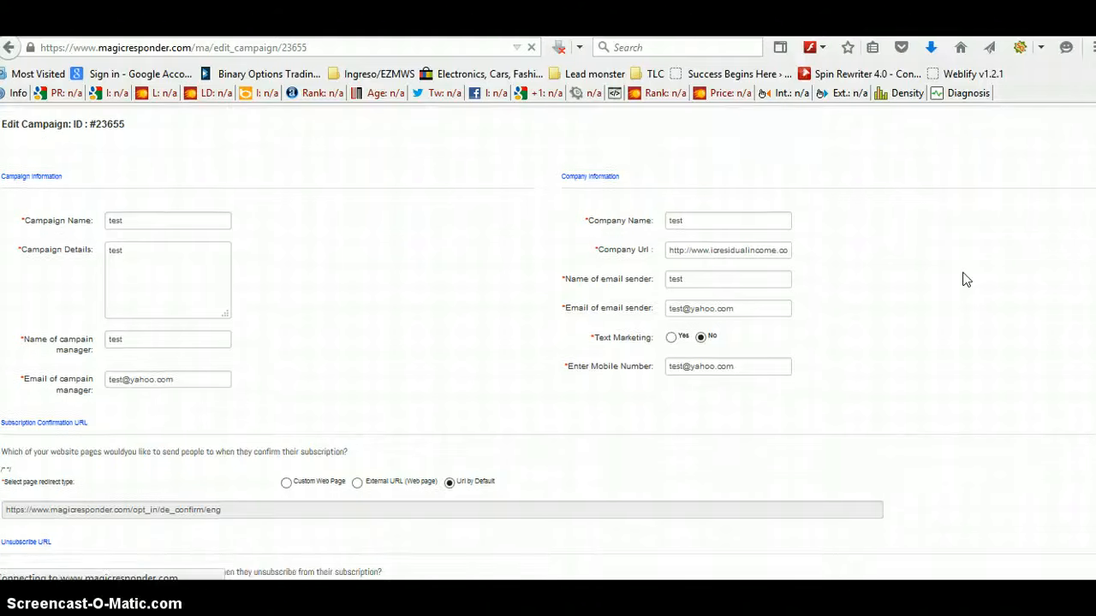
Step: Return to the autoresponder campaign list and activate the test campaign
{"action": "scroll", "coordinate": [966, 280], "scroll_direction": "down", "scroll_amount": 4}
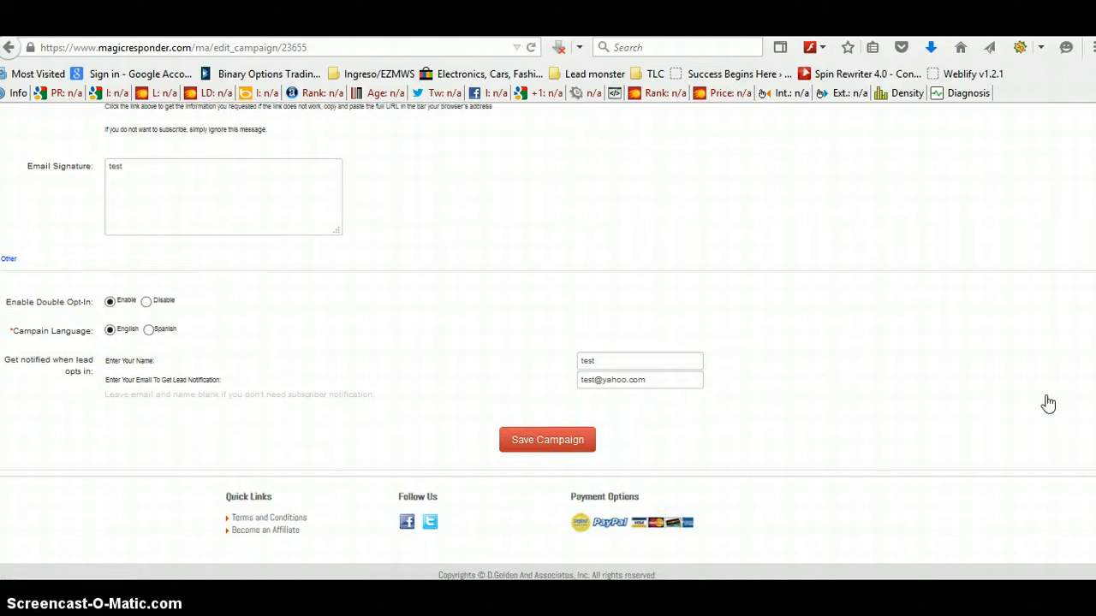
{"action": "scroll", "coordinate": [1049, 404], "scroll_direction": "up", "scroll_amount": 5}
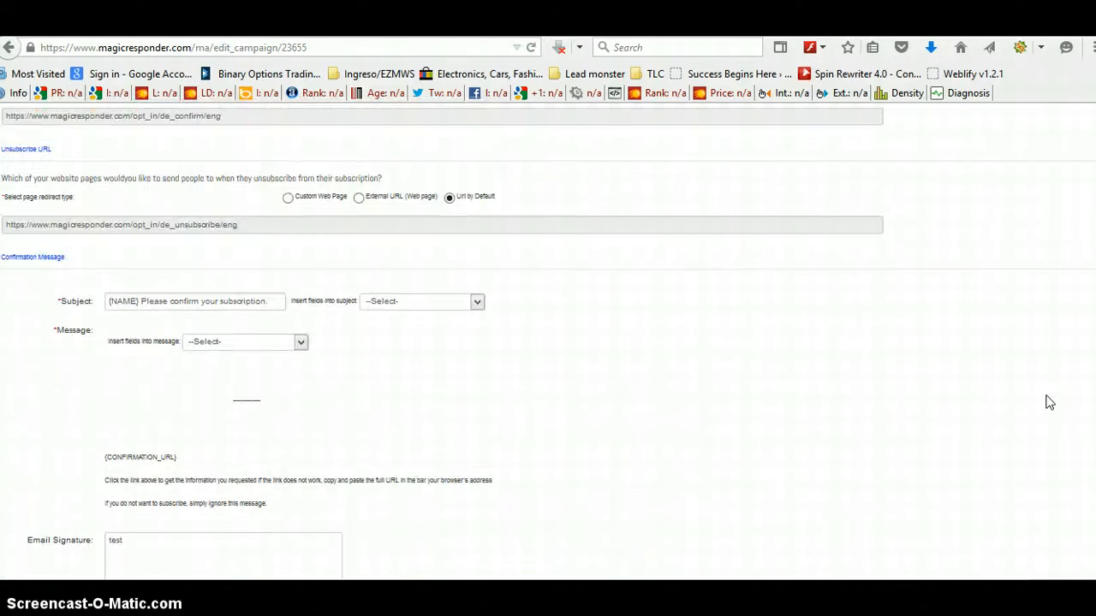
{"action": "scroll", "coordinate": [1049, 404], "scroll_direction": "up", "scroll_amount": 3}
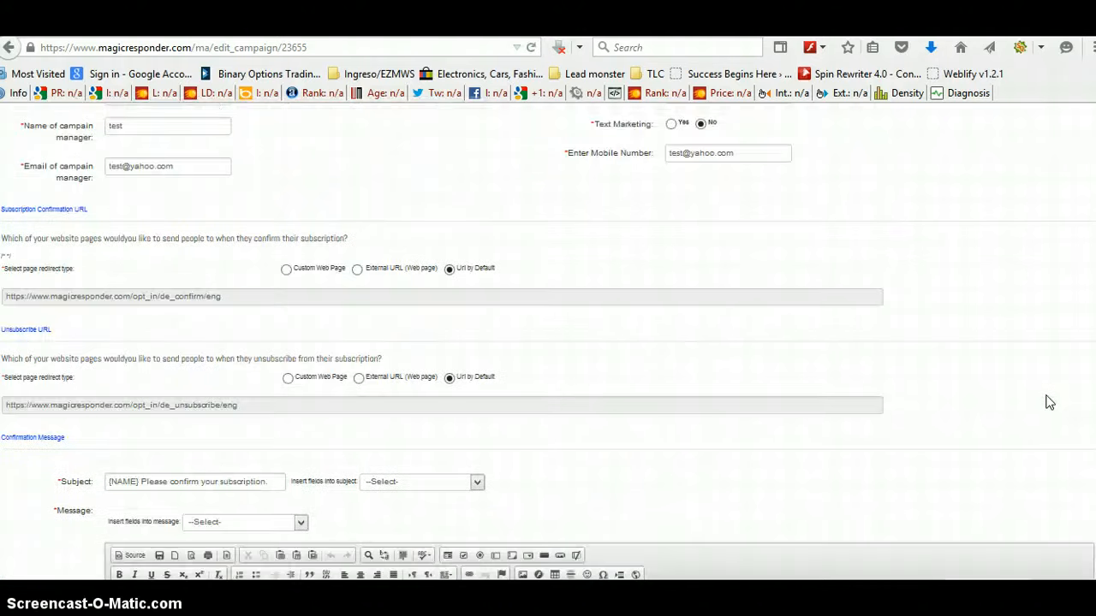
{"action": "scroll", "coordinate": [1049, 403], "scroll_direction": "up", "scroll_amount": 2}
{"action": "scroll", "coordinate": [1049, 403], "scroll_direction": "up", "scroll_amount": 3}
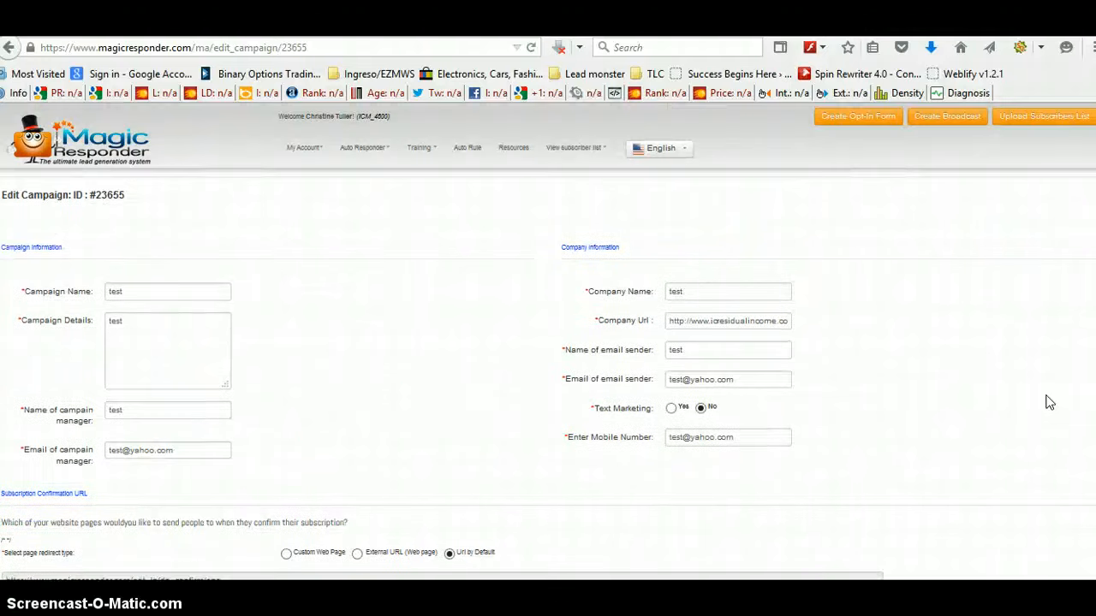
{"action": "left_click", "coordinate": [363, 147]}
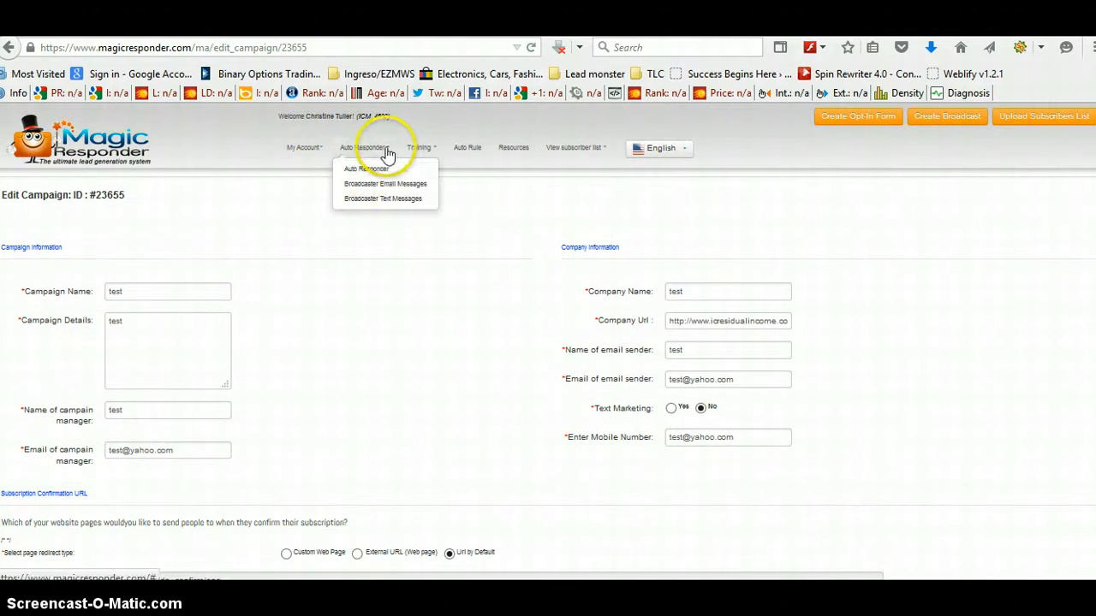
{"action": "left_click", "coordinate": [370, 171]}
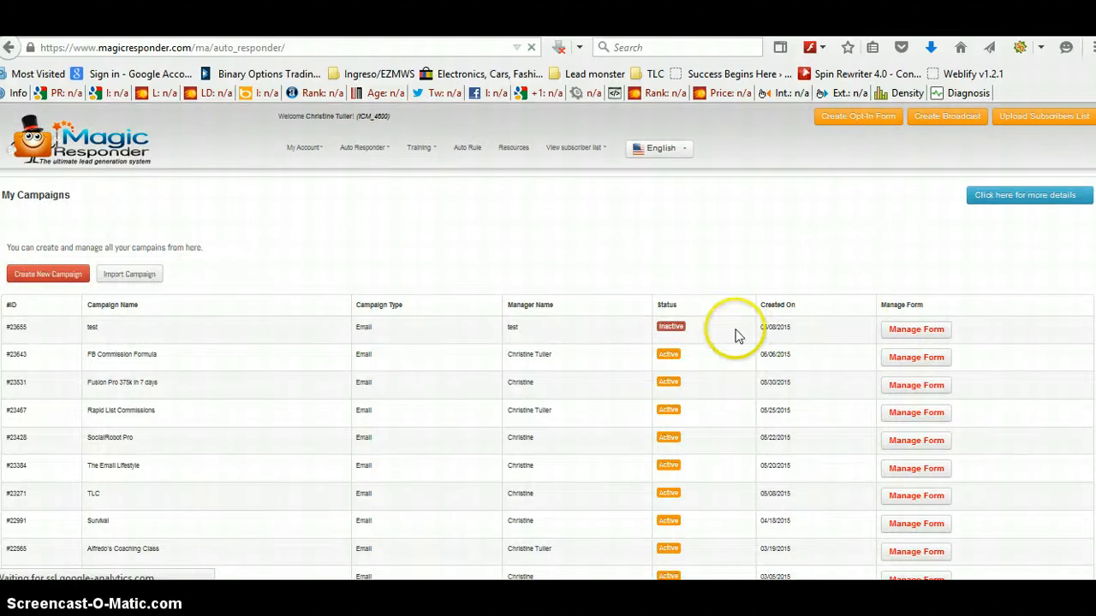
{"action": "left_click", "coordinate": [936, 336]}
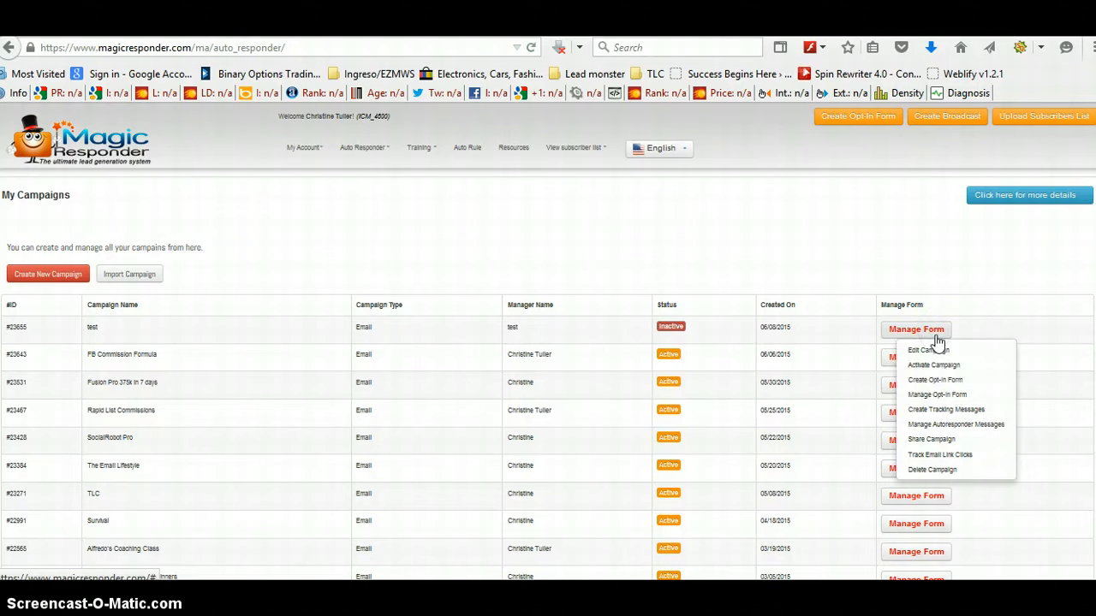
{"action": "left_click", "coordinate": [931, 381]}
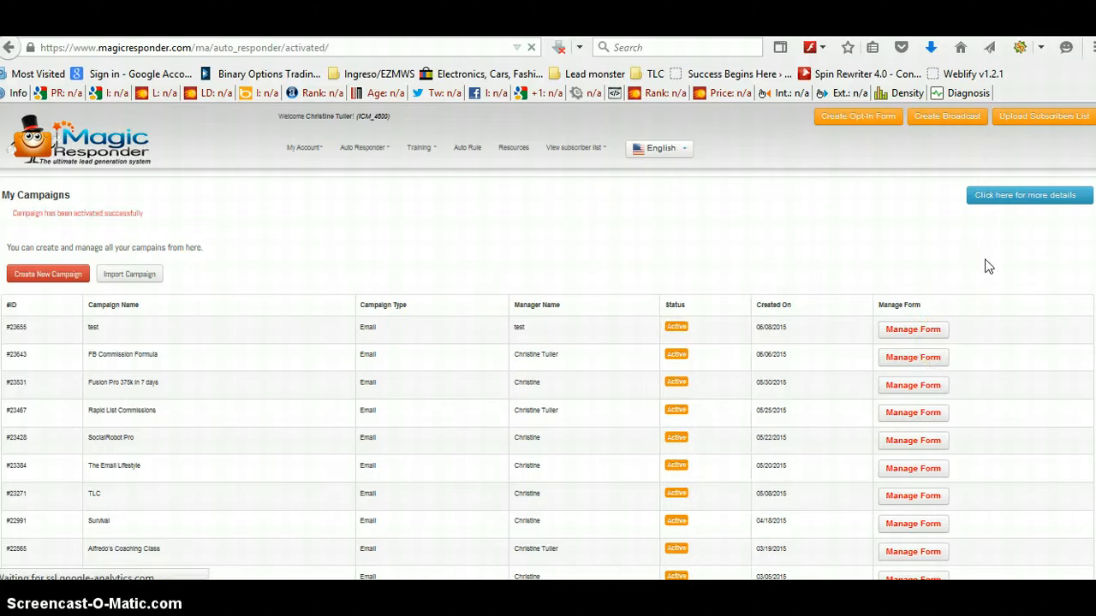
Step: Start creating an opt-in form for the test campaign and review its templates and fields
{"action": "left_click", "coordinate": [959, 269]}
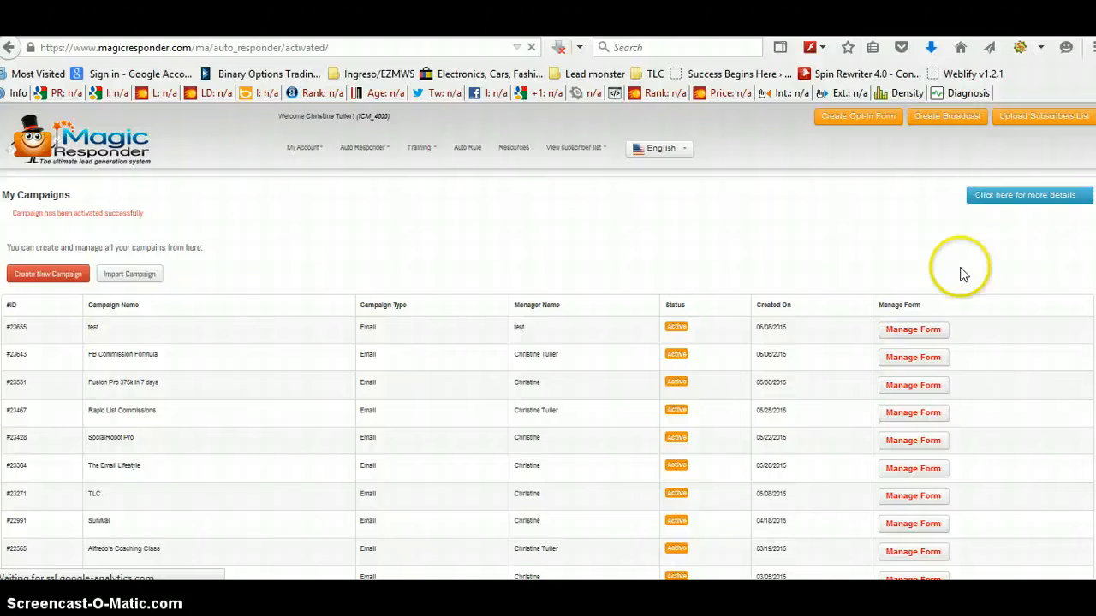
{"action": "left_click", "coordinate": [912, 337]}
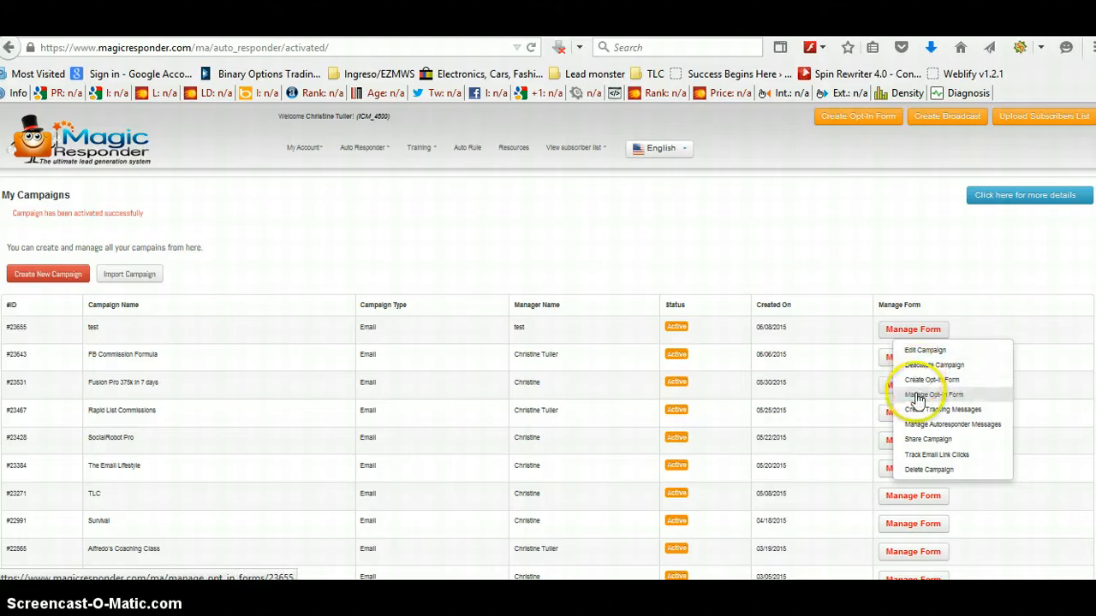
{"action": "left_click", "coordinate": [917, 380]}
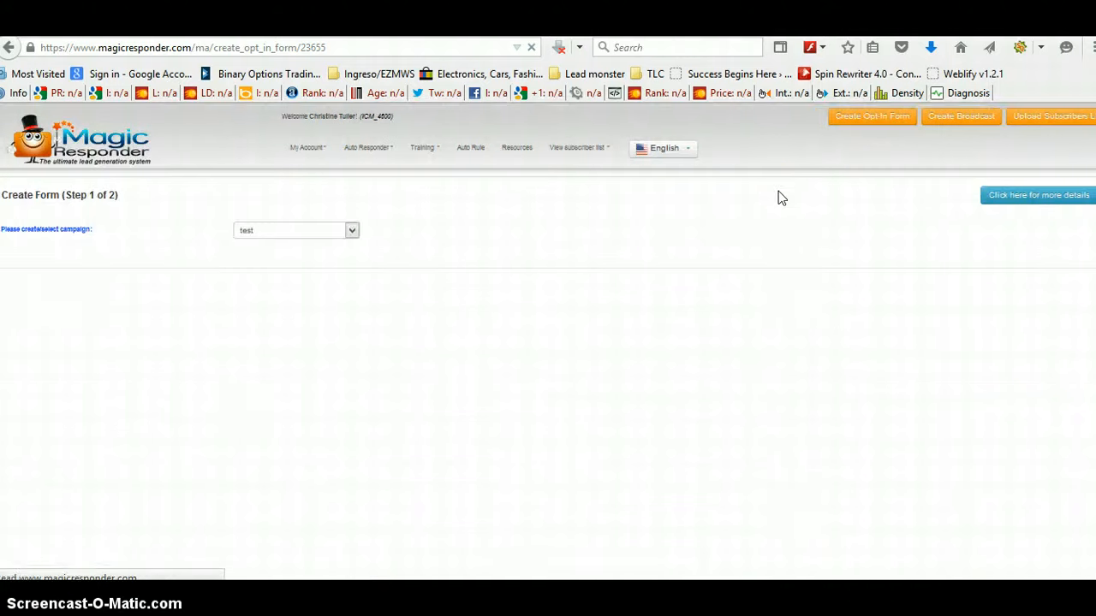
{"action": "left_click", "coordinate": [718, 225]}
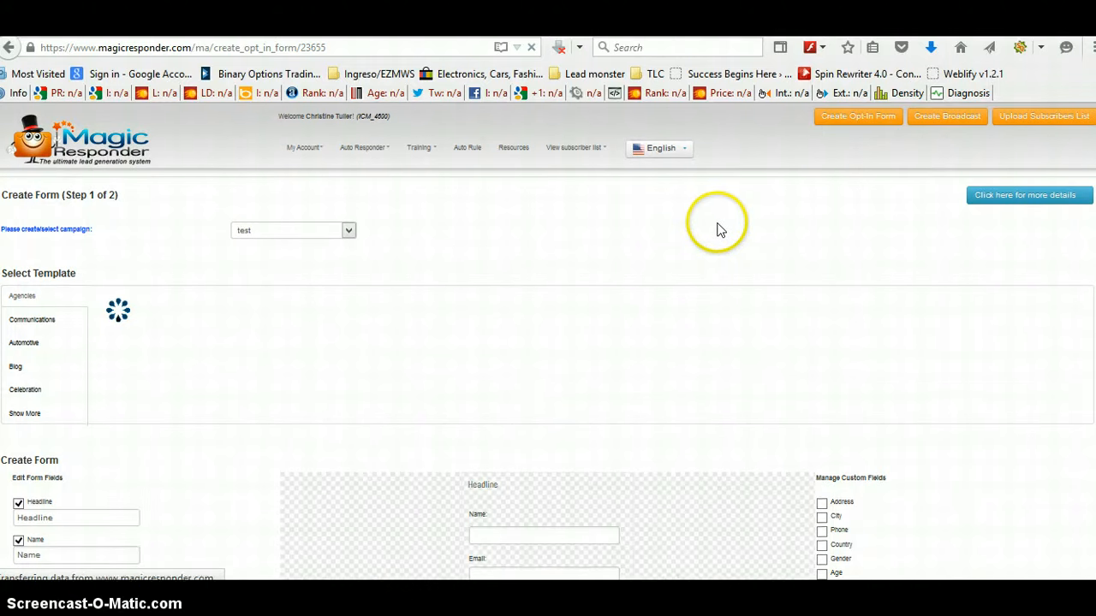
{"action": "scroll", "coordinate": [719, 230], "scroll_direction": "down", "scroll_amount": 1}
{"action": "scroll", "coordinate": [718, 230], "scroll_direction": "down", "scroll_amount": 3}
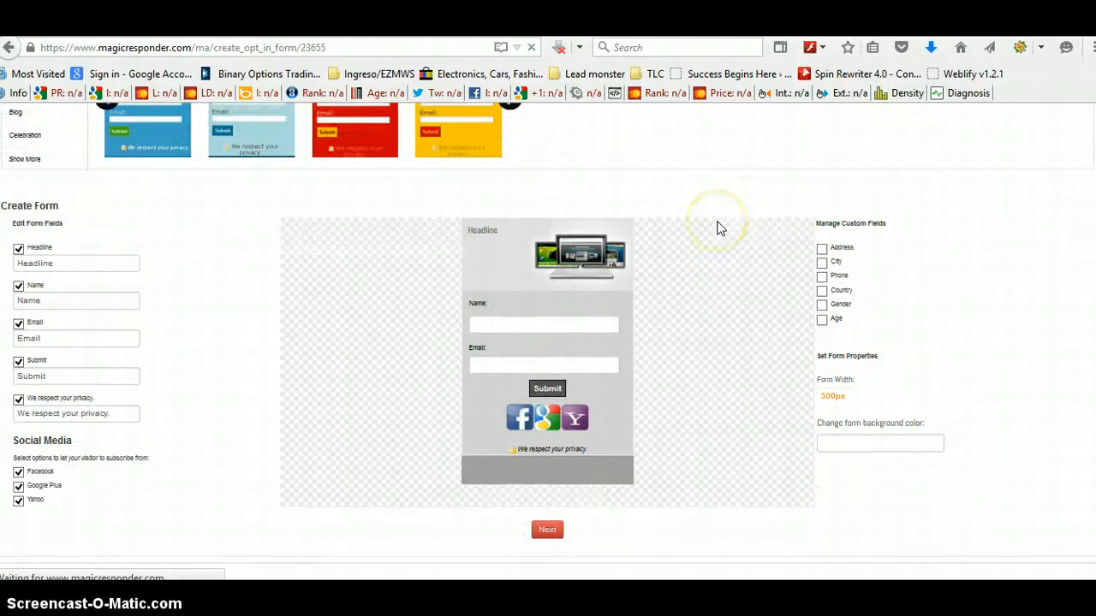
{"action": "scroll", "coordinate": [718, 229], "scroll_direction": "up", "scroll_amount": 2}
{"action": "scroll", "coordinate": [717, 227], "scroll_direction": "up", "scroll_amount": 2}
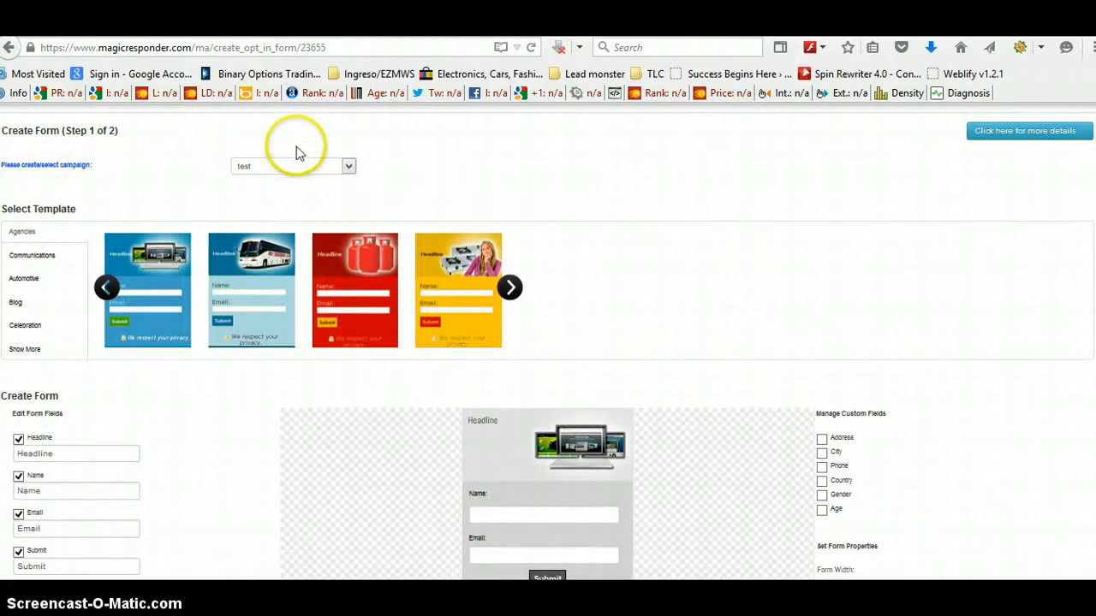
{"action": "scroll", "coordinate": [672, 240], "scroll_direction": "down", "scroll_amount": 4}
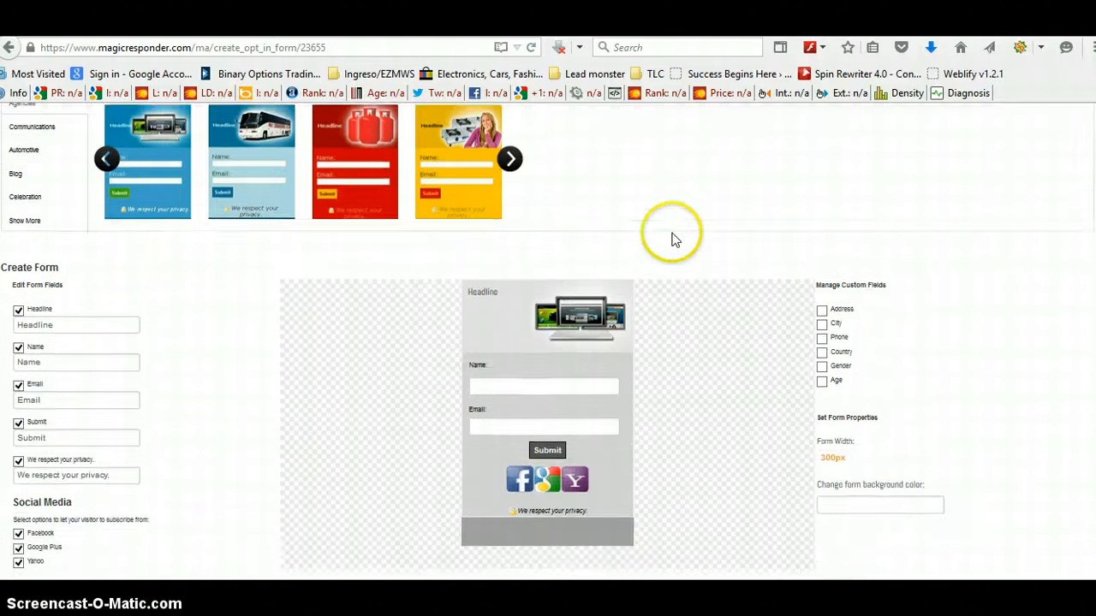
{"action": "scroll", "coordinate": [719, 141], "scroll_direction": "down", "scroll_amount": 1}
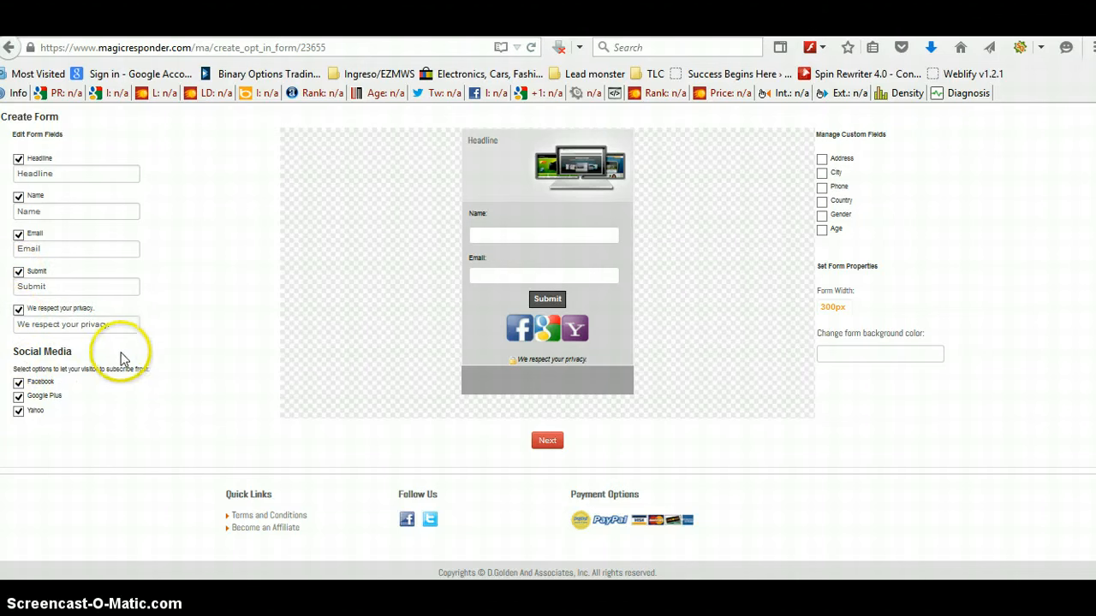
Step: Remove the Facebook, Google Plus and Yahoo subscribe options from the form and continue
{"action": "left_click", "coordinate": [18, 384]}
{"action": "left_click", "coordinate": [18, 398]}
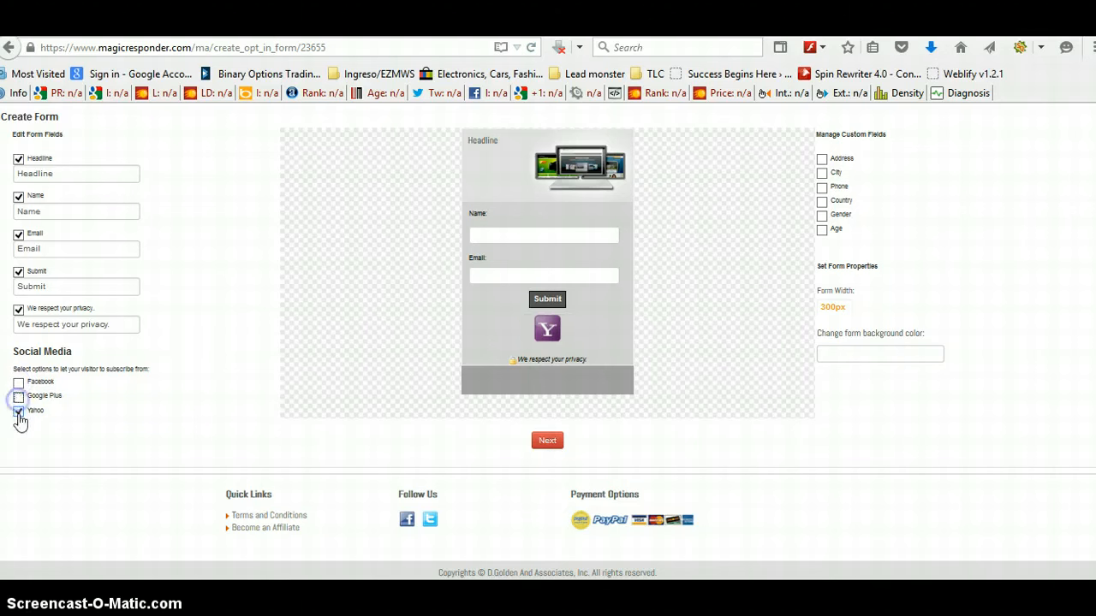
{"action": "left_click", "coordinate": [18, 412]}
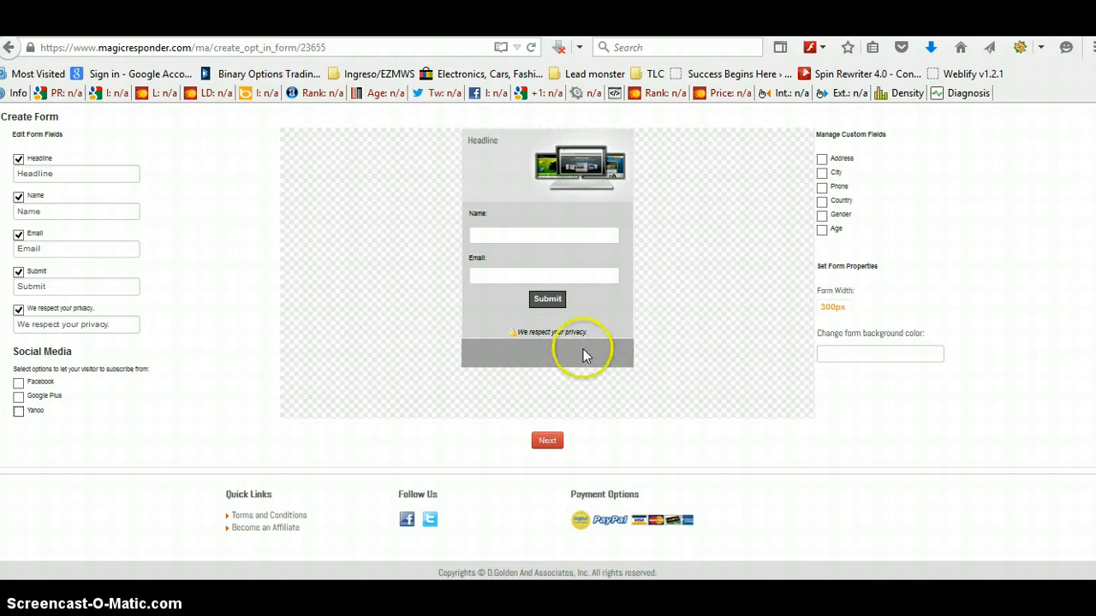
{"action": "left_click", "coordinate": [549, 442]}
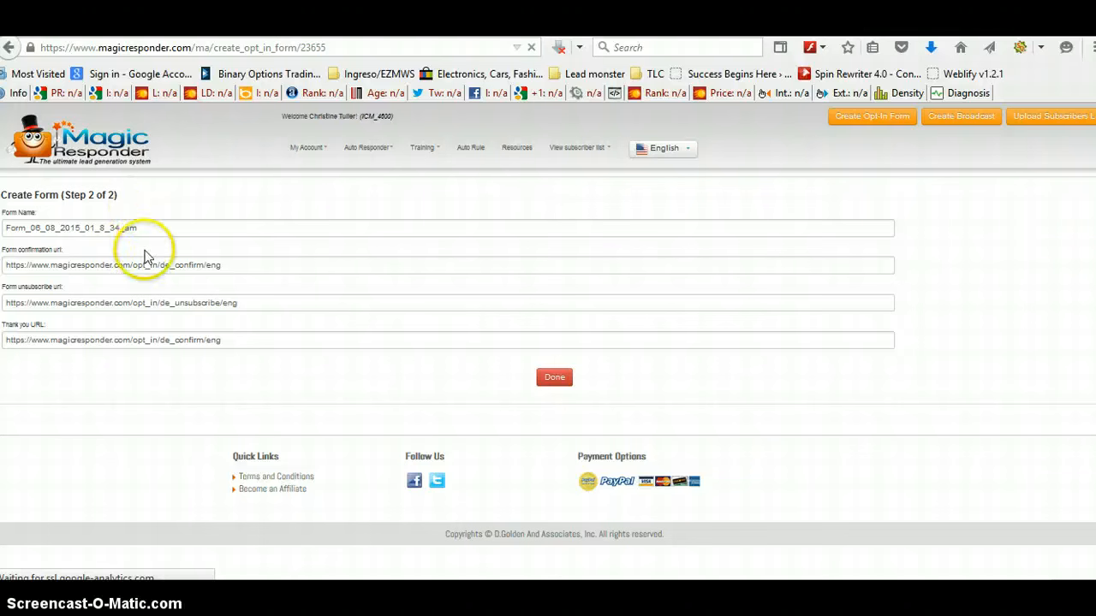
Step: Name the opt-in form test and finish creating it
{"action": "left_click_drag", "start_coordinate": [145, 229], "coordinate": [7, 223]}
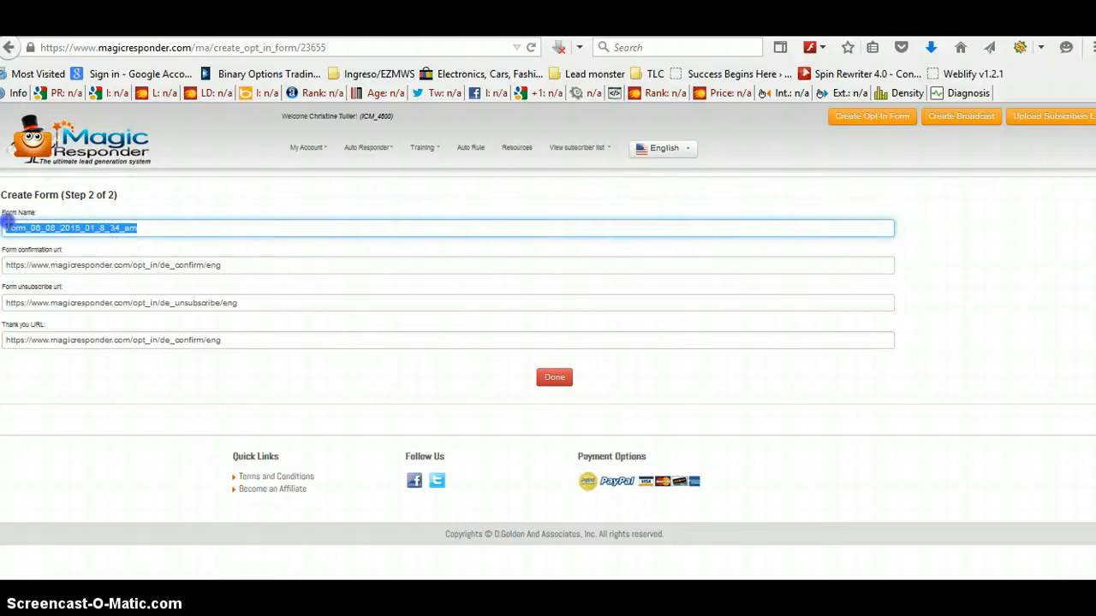
{"action": "type", "text": "test"}
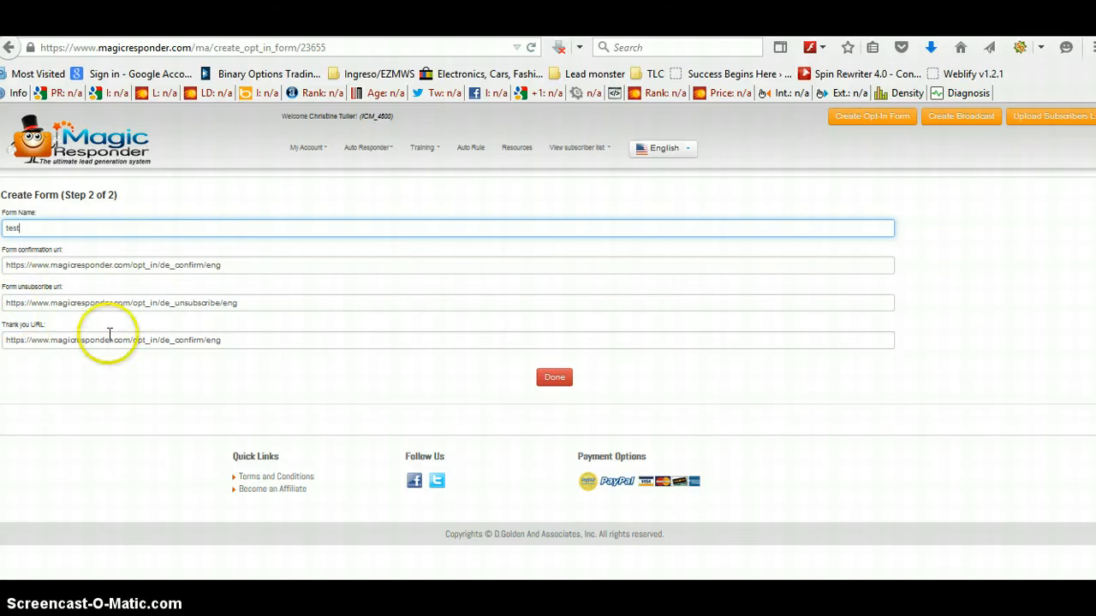
{"action": "left_click", "coordinate": [558, 380]}
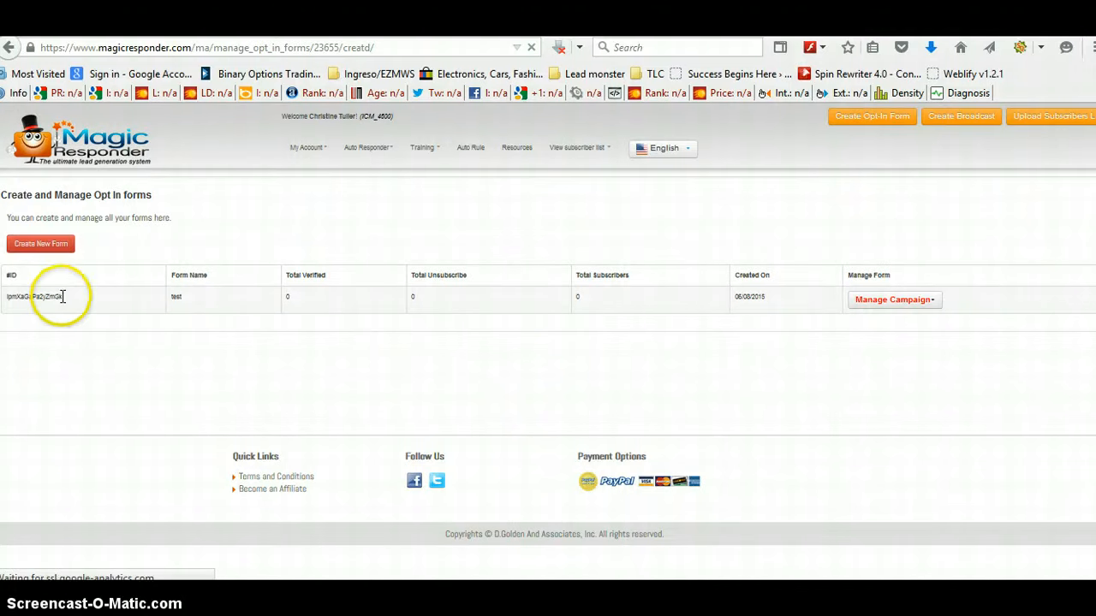
Step: Copy the new opt-in form's ID from the forms list
{"action": "left_click", "coordinate": [61, 296]}
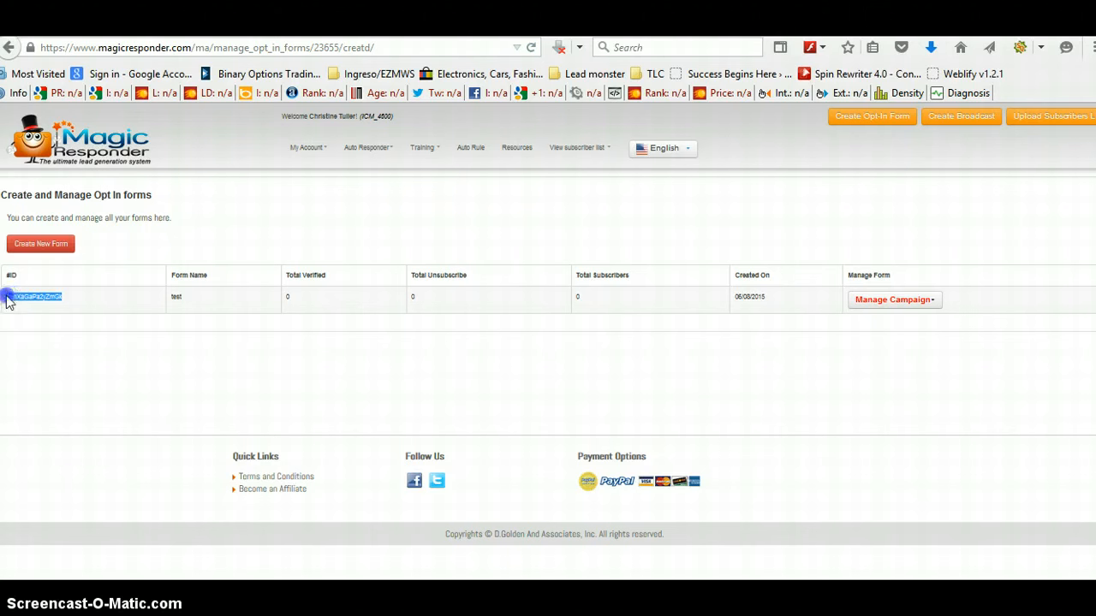
{"action": "right_click", "coordinate": [24, 297]}
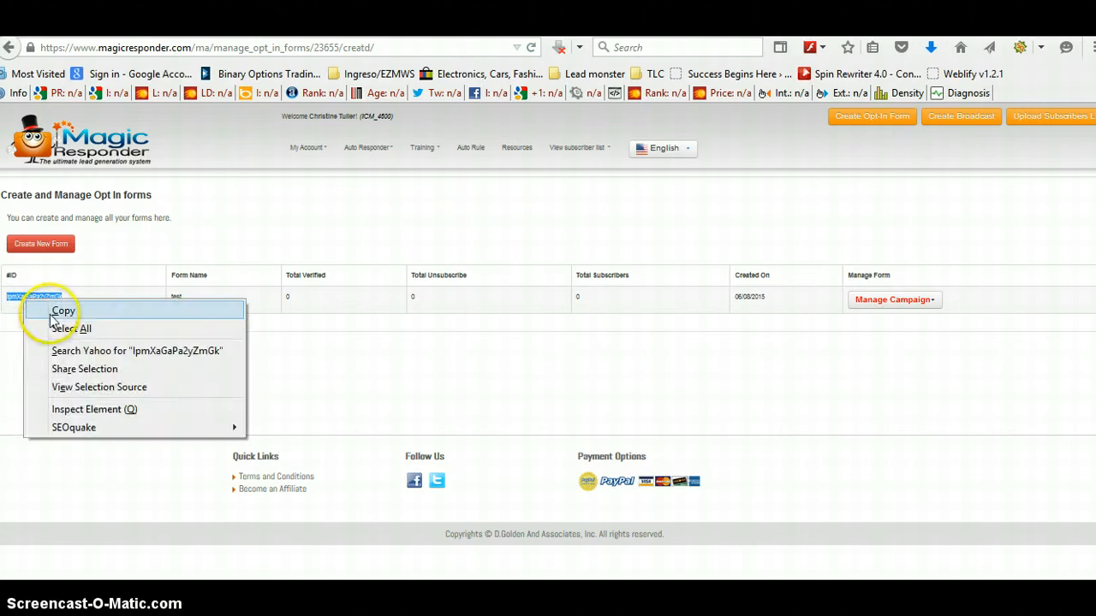
{"action": "left_click", "coordinate": [67, 311]}
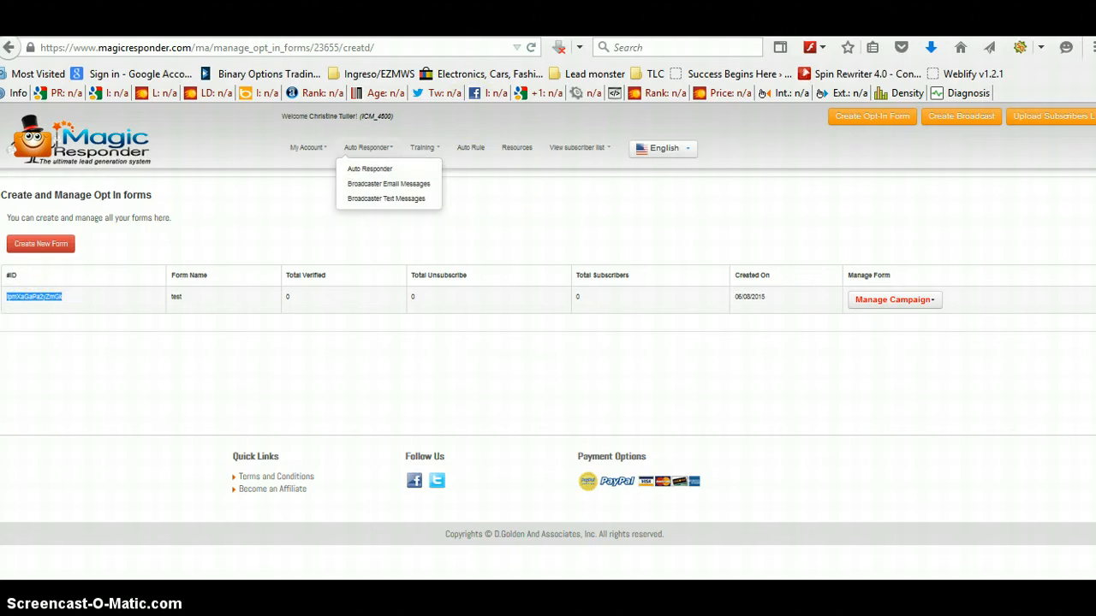
Step: Switch to the Cybernetico Live webinar and paste the form ID into the Form ID / List ID field
{"action": "left_click", "coordinate": [420, 26]}
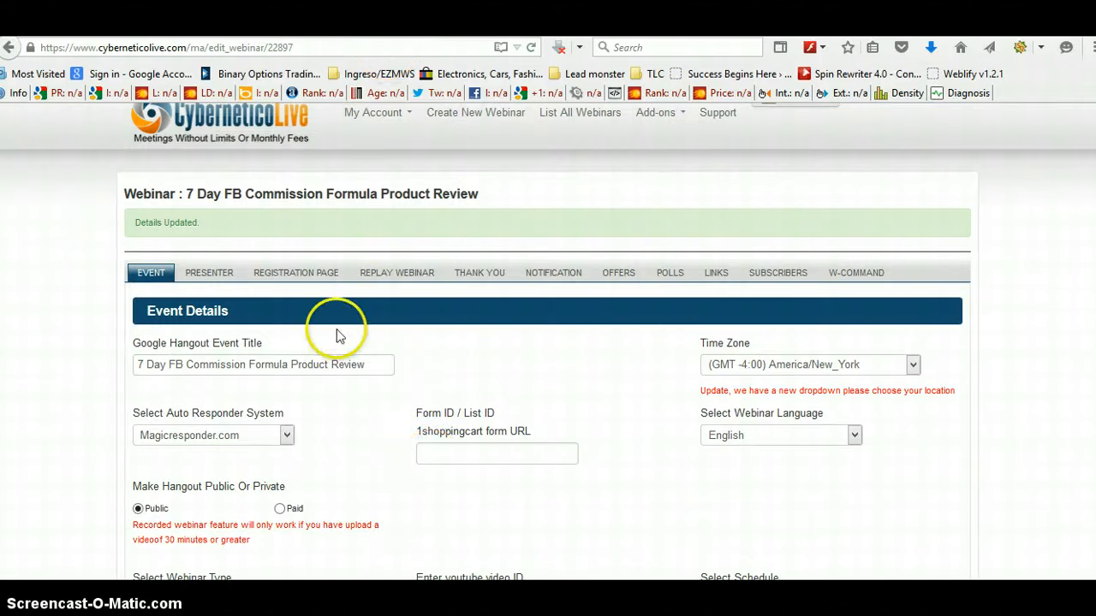
{"action": "left_click", "coordinate": [433, 455]}
{"action": "right_click", "coordinate": [435, 455]}
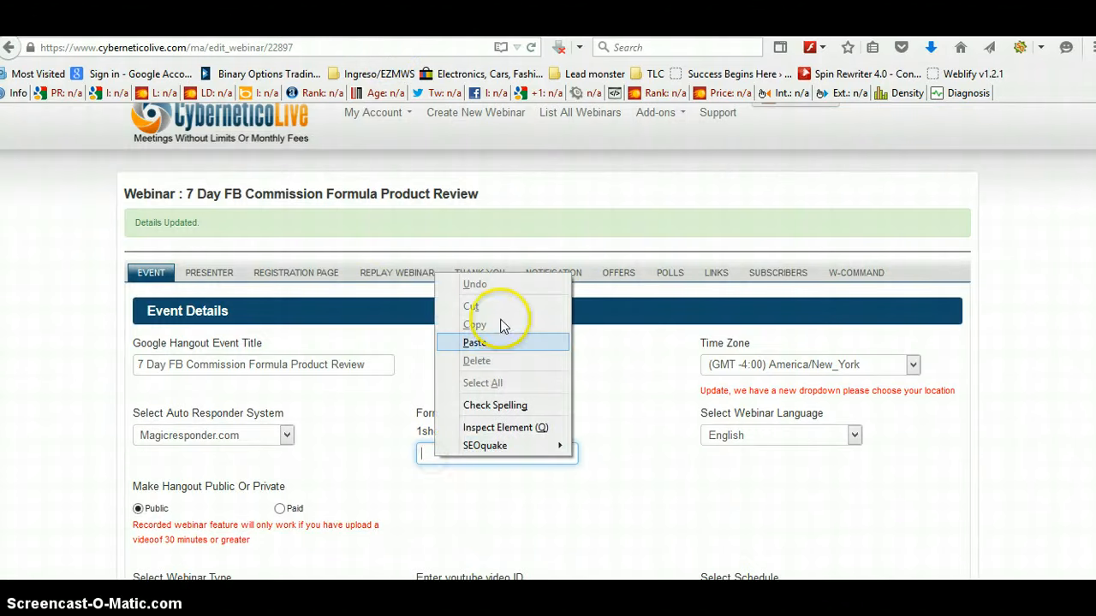
{"action": "left_click", "coordinate": [479, 343]}
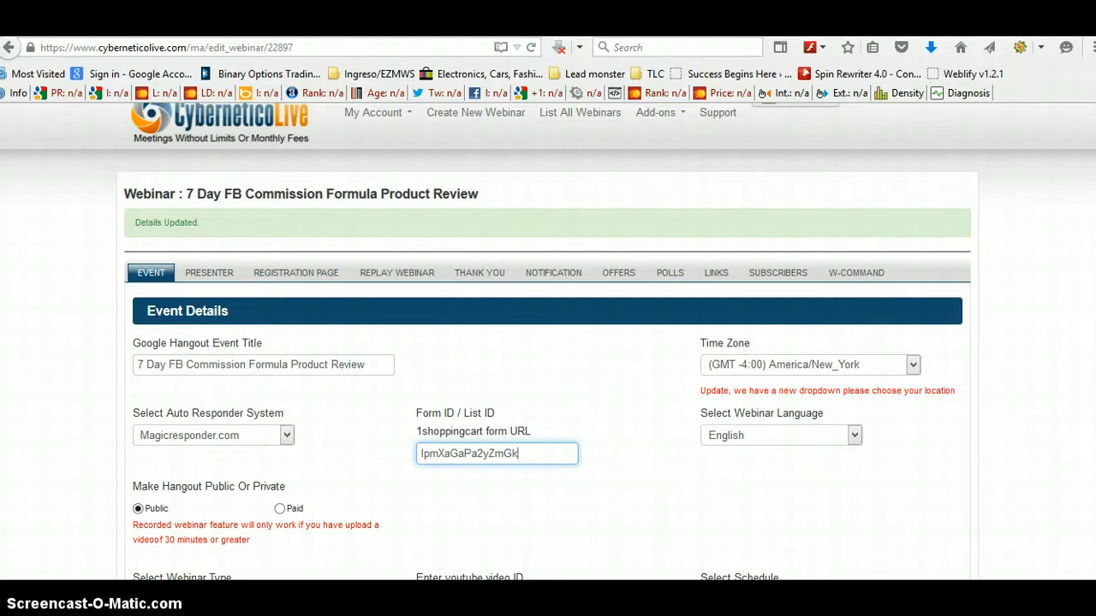
Step: Save the webinar's event details module
{"action": "scroll", "coordinate": [484, 409], "scroll_direction": "down", "scroll_amount": 9}
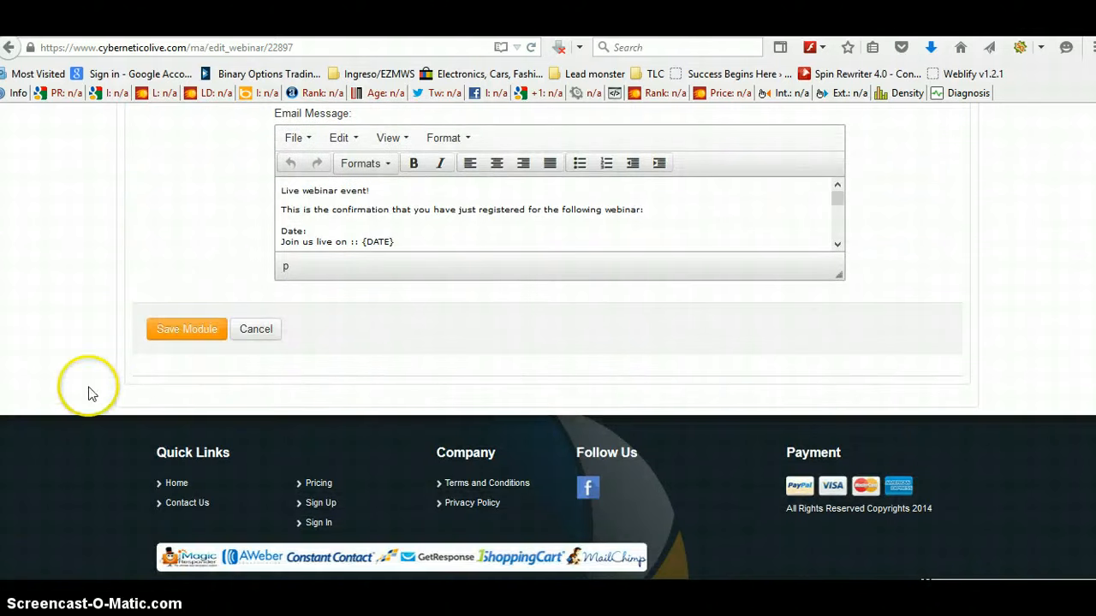
{"action": "left_click", "coordinate": [188, 333]}
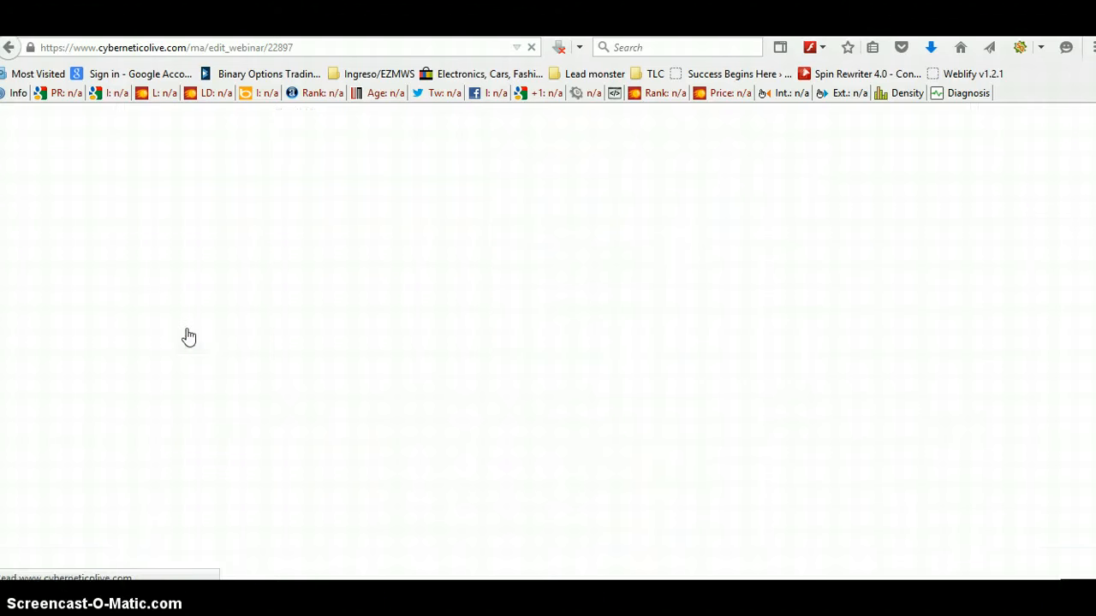
{"action": "left_click", "coordinate": [648, 218]}
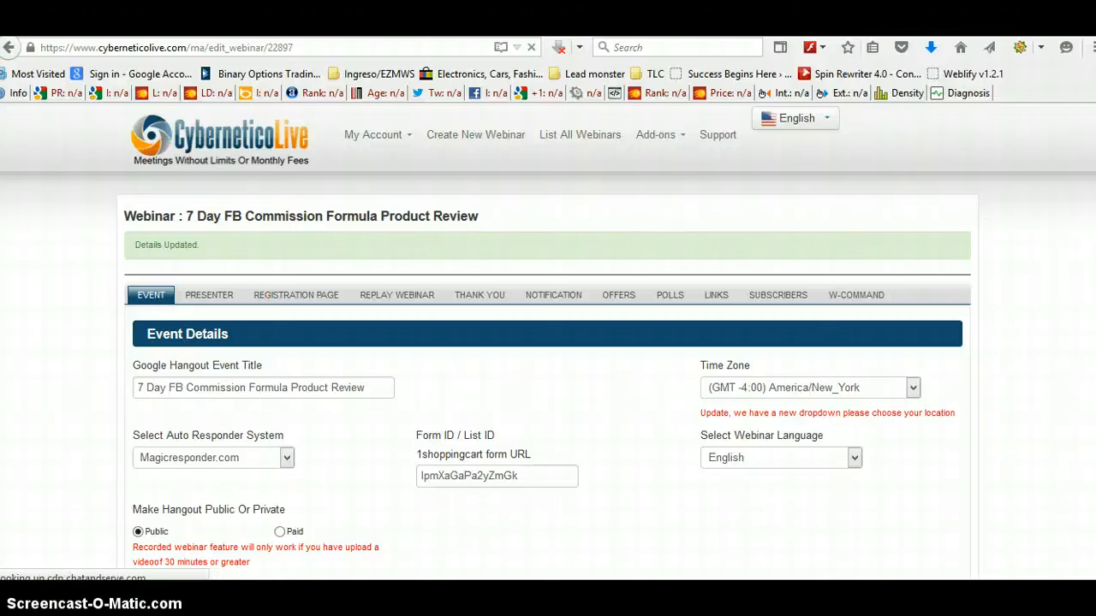
Step: Check the daily sessions options for the recorded webinar
{"action": "scroll", "coordinate": [548, 343], "scroll_direction": "down", "scroll_amount": 4}
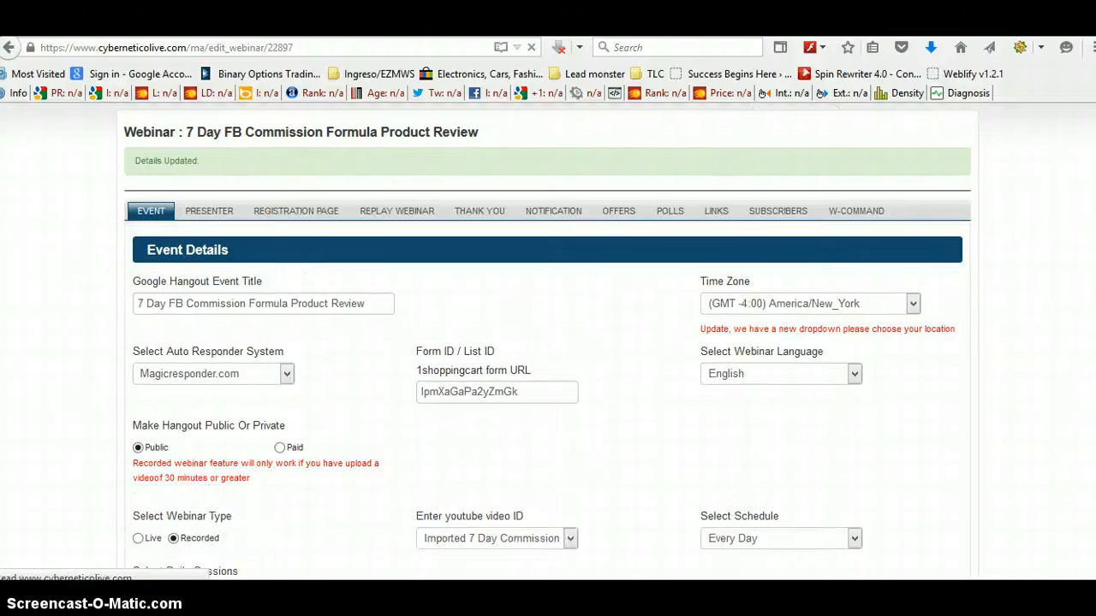
{"action": "scroll", "coordinate": [548, 342], "scroll_direction": "down", "scroll_amount": 1}
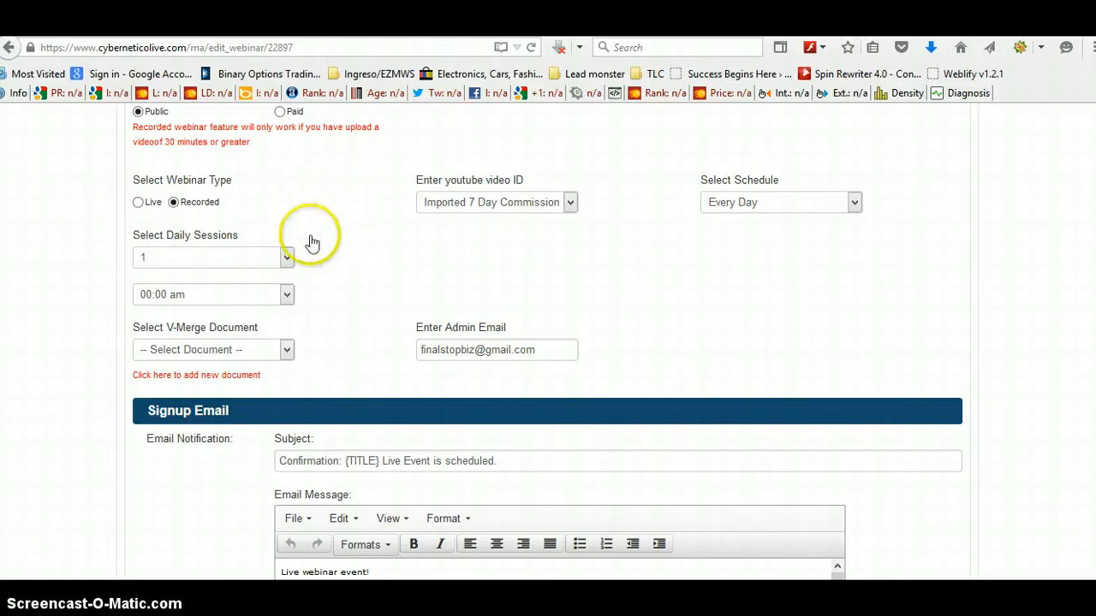
{"action": "left_click", "coordinate": [287, 259]}
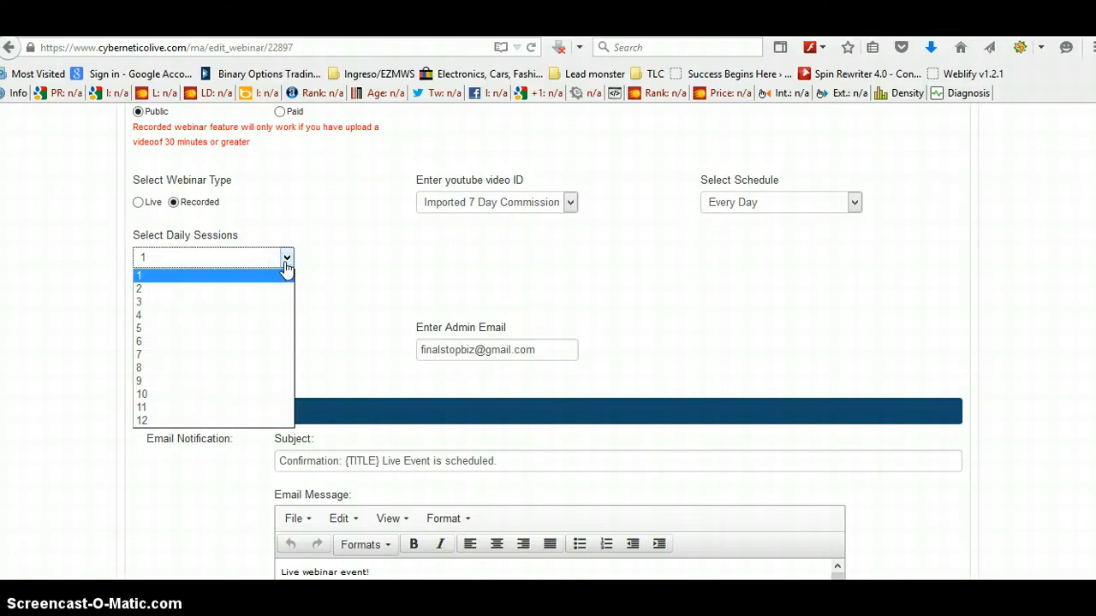
{"action": "left_click", "coordinate": [345, 250]}
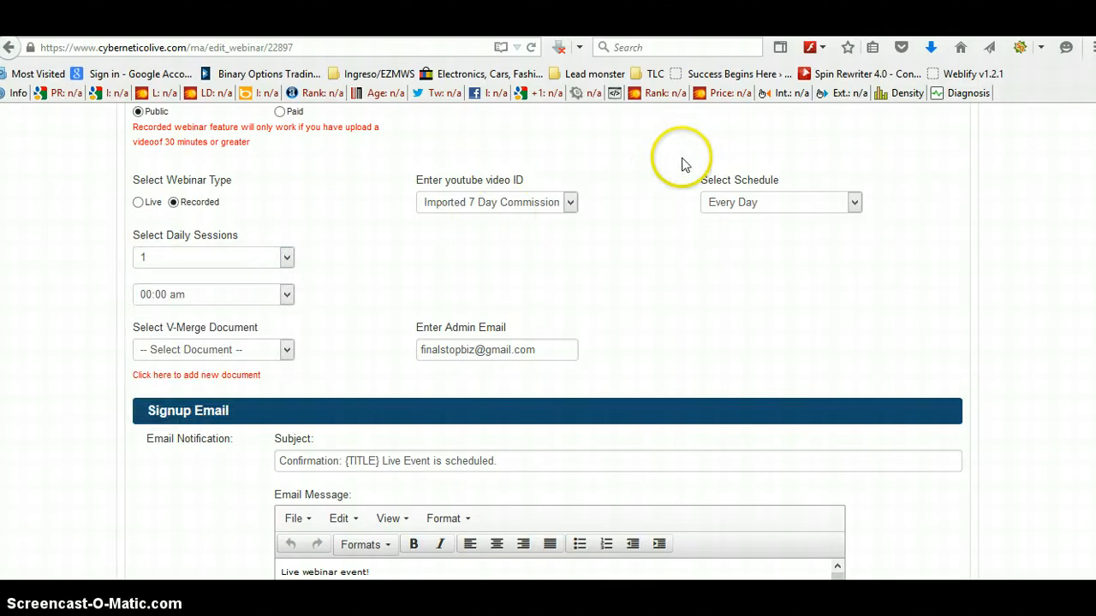
Step: Review the webinar's schedule options
{"action": "left_click", "coordinate": [854, 205]}
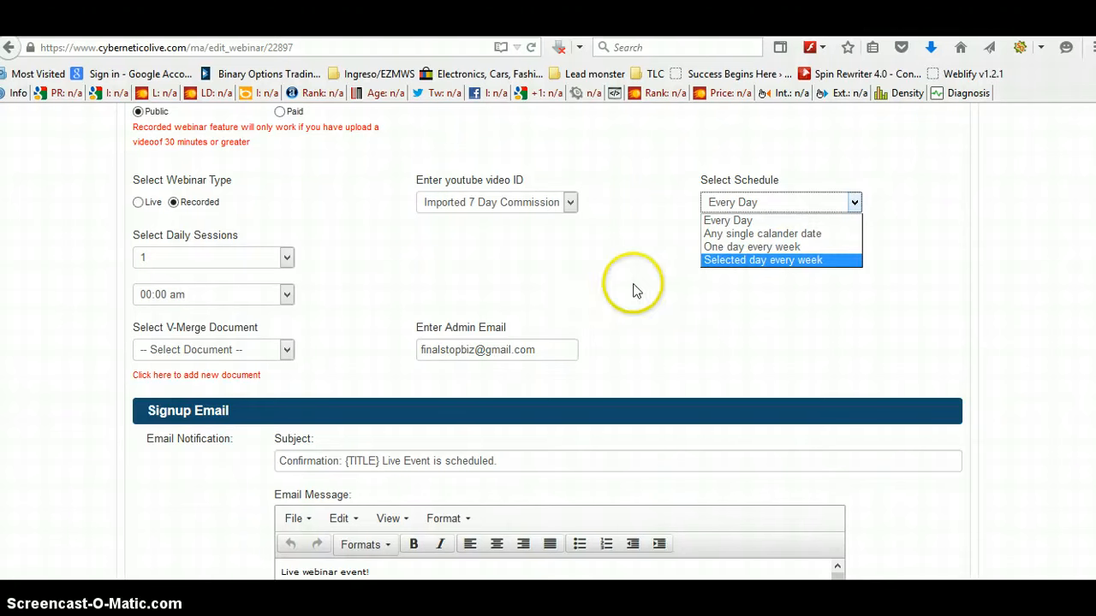
{"action": "scroll", "coordinate": [909, 300], "scroll_direction": "up", "scroll_amount": 5}
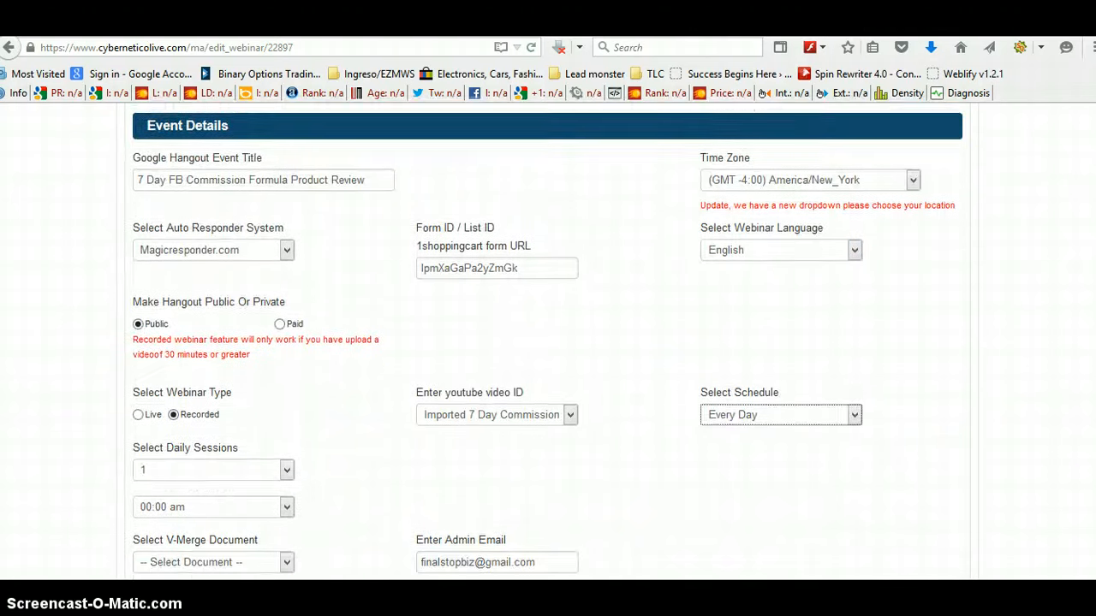
{"action": "scroll", "coordinate": [548, 343], "scroll_direction": "up", "scroll_amount": 3}
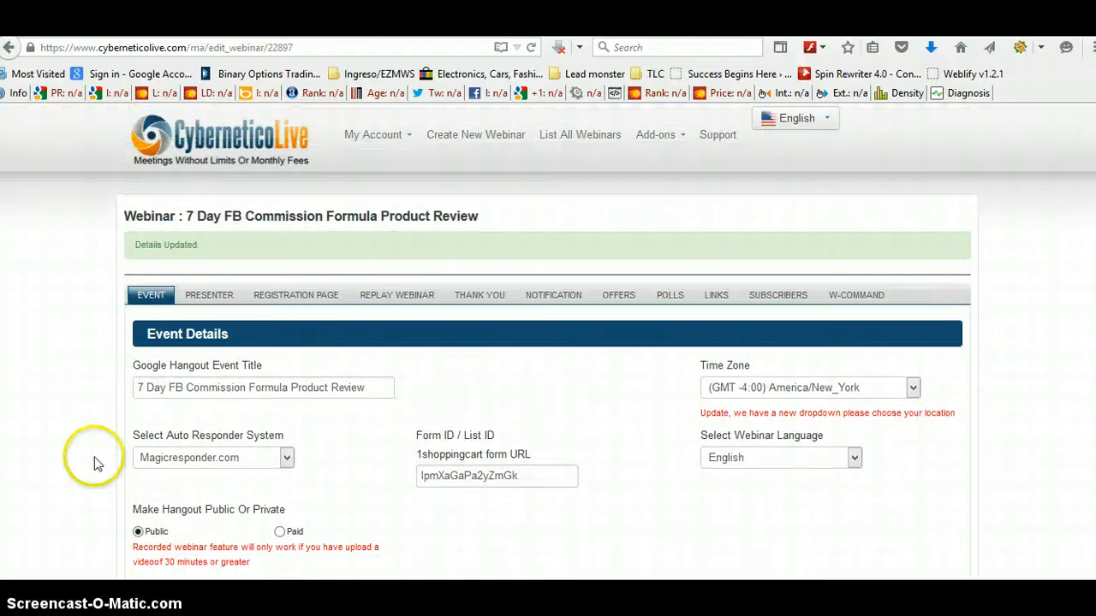
Step: Add a webinar presenter with the presenter's full name and save the presenter module
{"action": "left_click", "coordinate": [205, 295]}
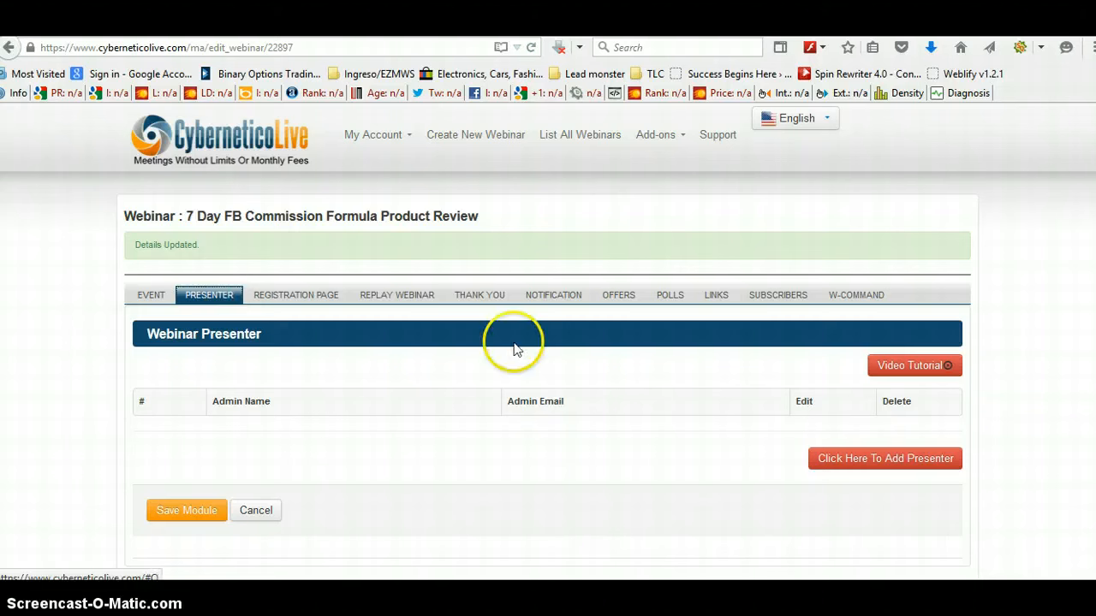
{"action": "left_click", "coordinate": [885, 460]}
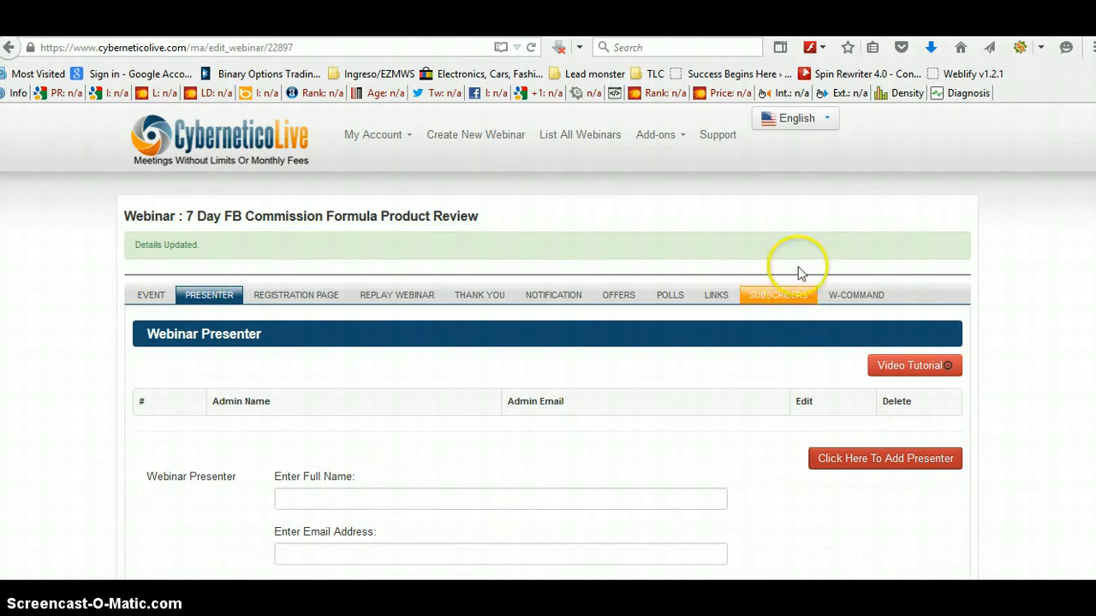
{"action": "scroll", "coordinate": [548, 343], "scroll_direction": "down", "scroll_amount": 5}
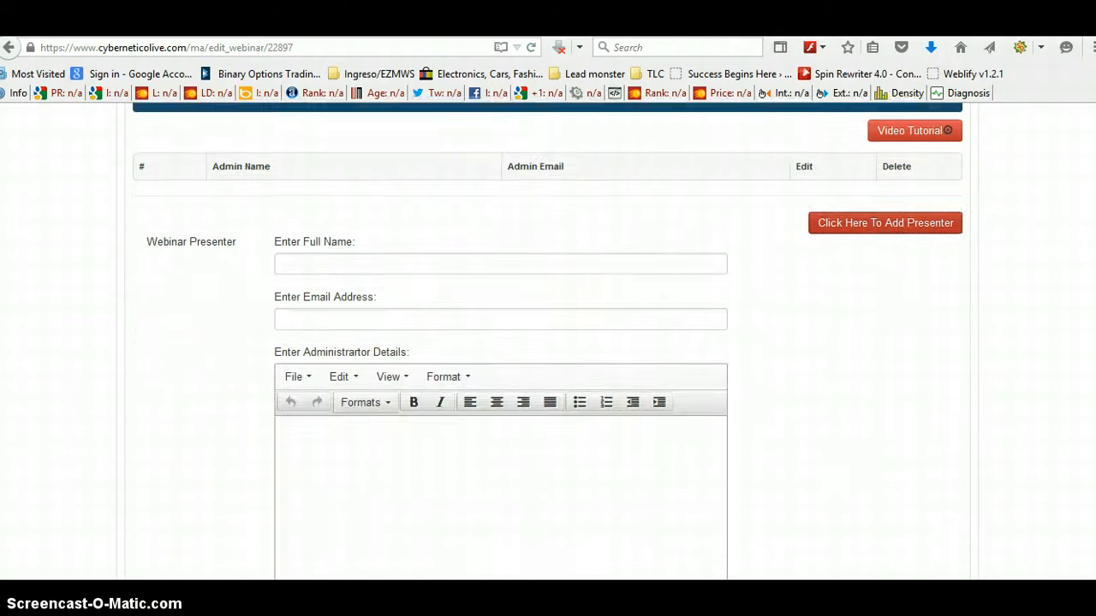
{"action": "left_click", "coordinate": [351, 233]}
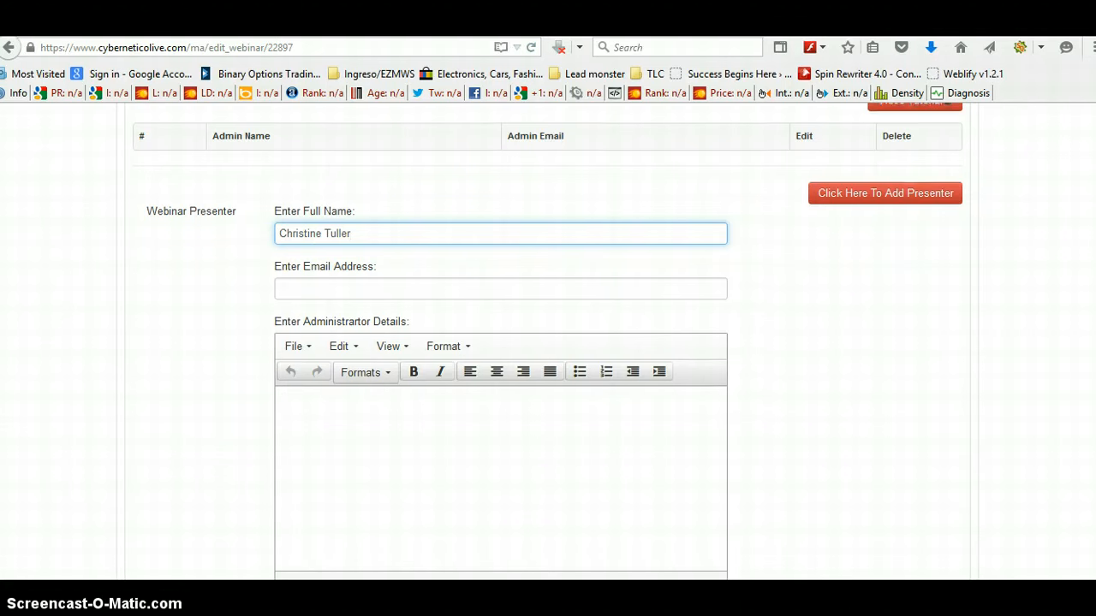
{"action": "scroll", "coordinate": [548, 342], "scroll_direction": "down", "scroll_amount": 3}
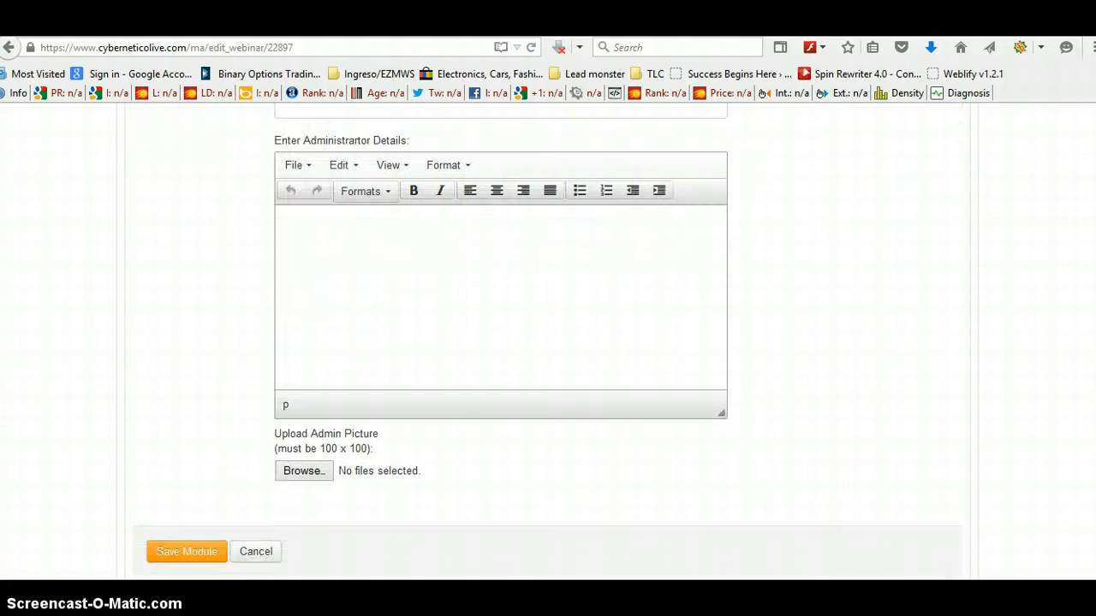
{"action": "left_click", "coordinate": [301, 217]}
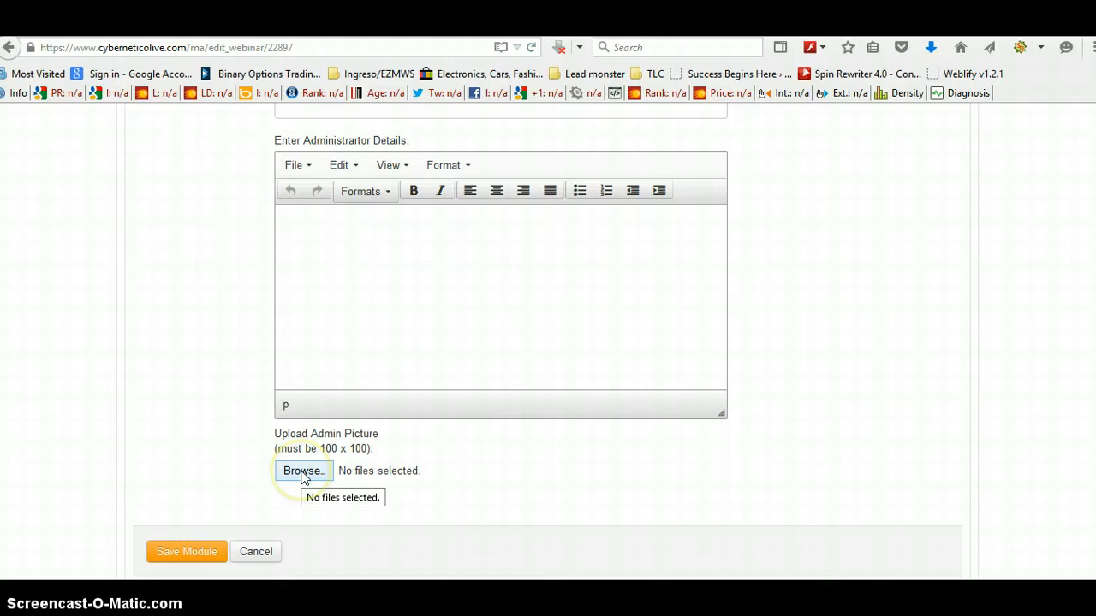
{"action": "left_click", "coordinate": [188, 549]}
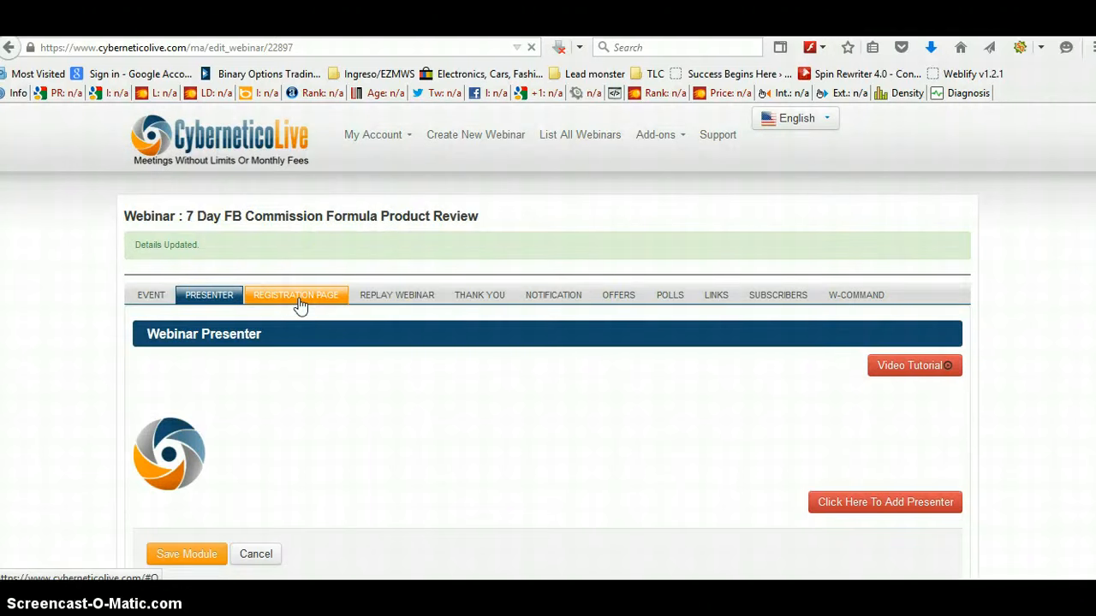
Step: Choose the first design in the second row for the registration page
{"action": "left_click", "coordinate": [299, 295]}
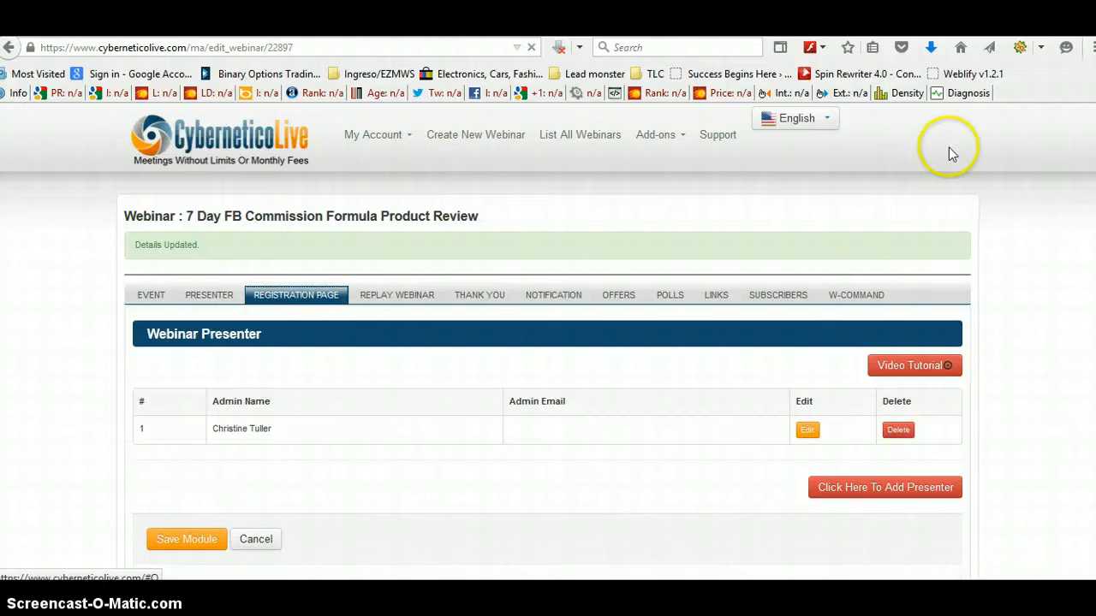
{"action": "scroll", "coordinate": [947, 154], "scroll_direction": "down", "scroll_amount": 4}
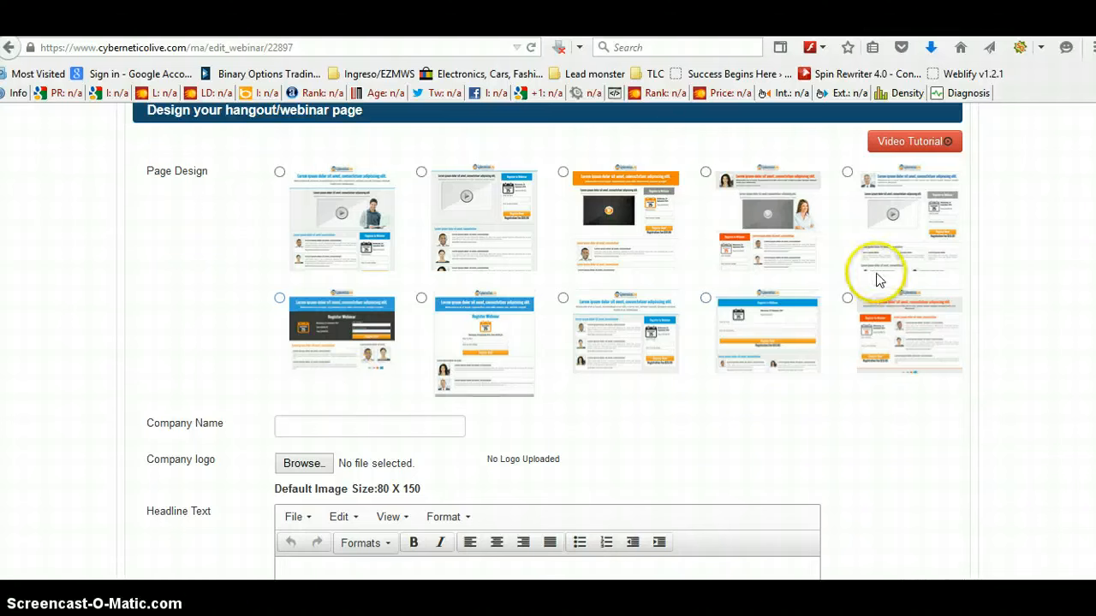
{"action": "left_click", "coordinate": [279, 299]}
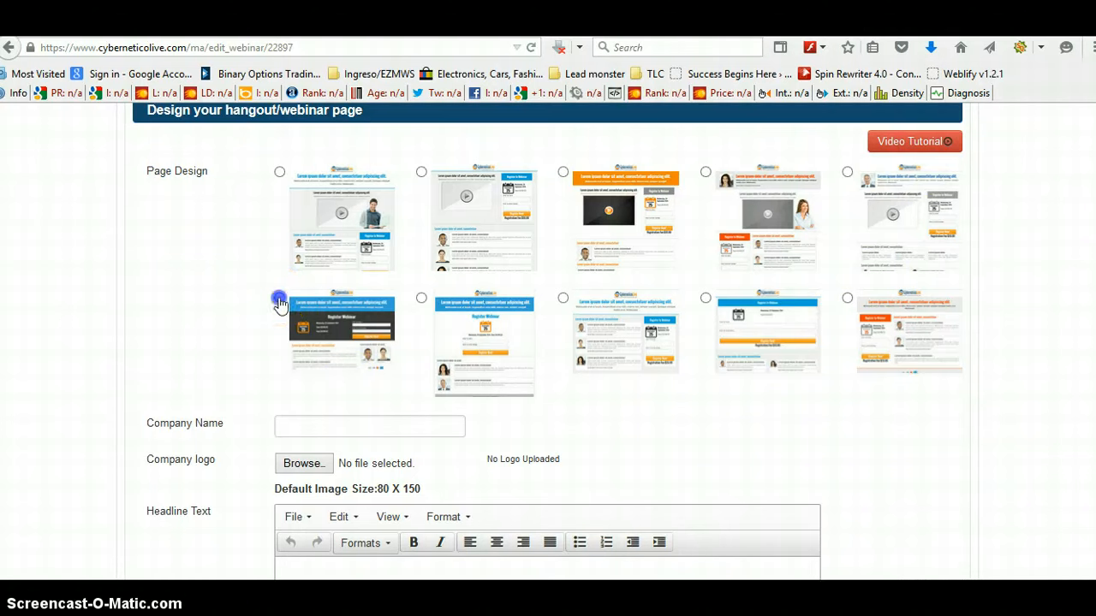
{"action": "scroll", "coordinate": [828, 342], "scroll_direction": "down", "scroll_amount": 3}
{"action": "scroll", "coordinate": [827, 345], "scroll_direction": "down", "scroll_amount": 3}
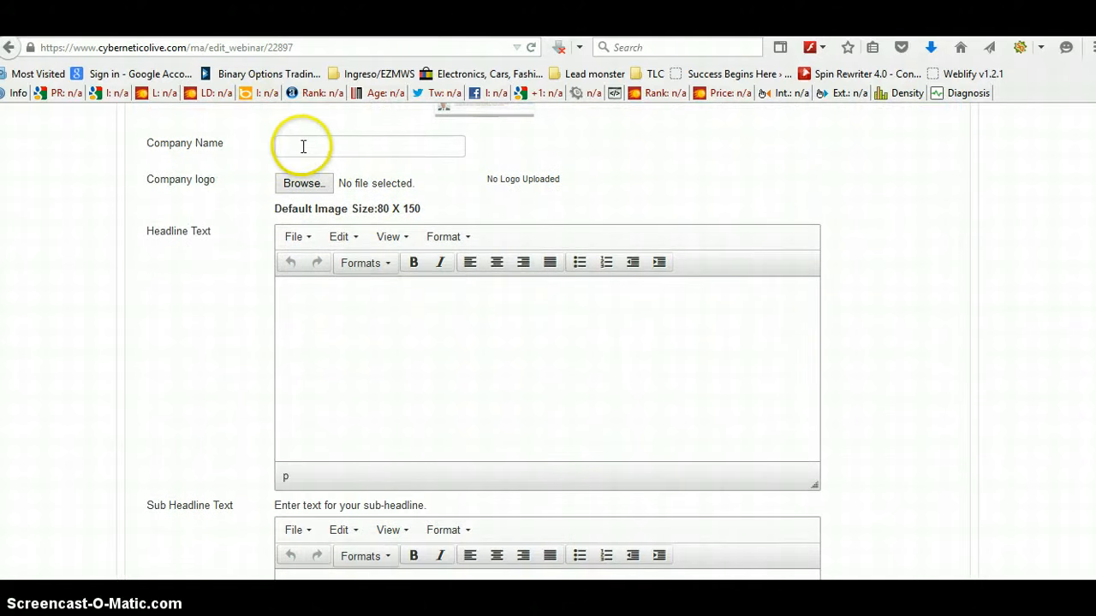
{"action": "left_click", "coordinate": [320, 146]}
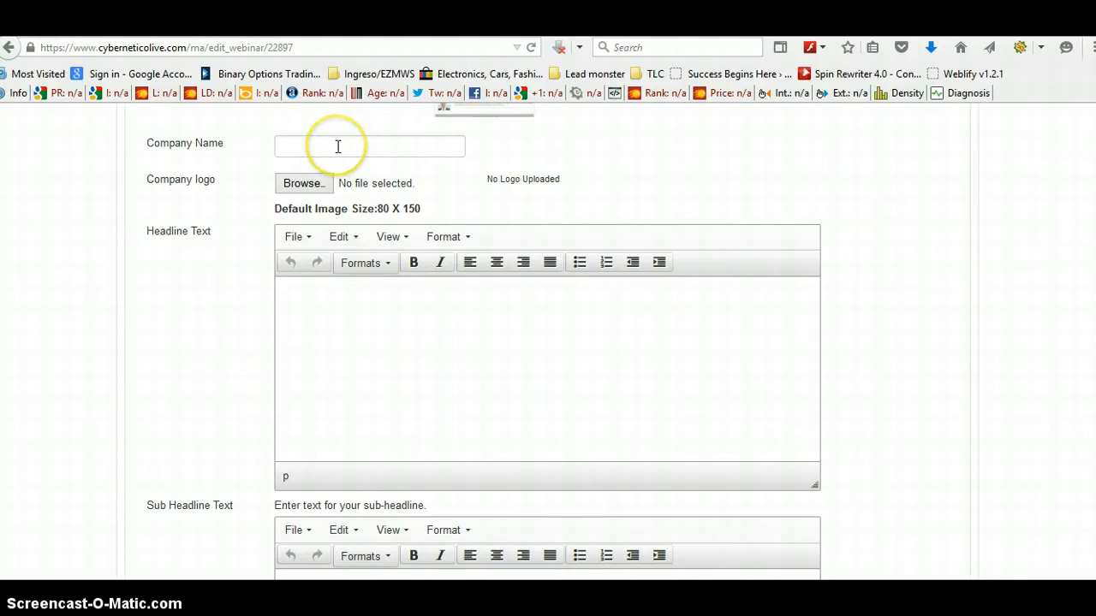
Step: Enter test as the registration page headline and sub-headline, then save the registration page module
{"action": "scroll", "coordinate": [1082, 307], "scroll_direction": "up", "scroll_amount": 5}
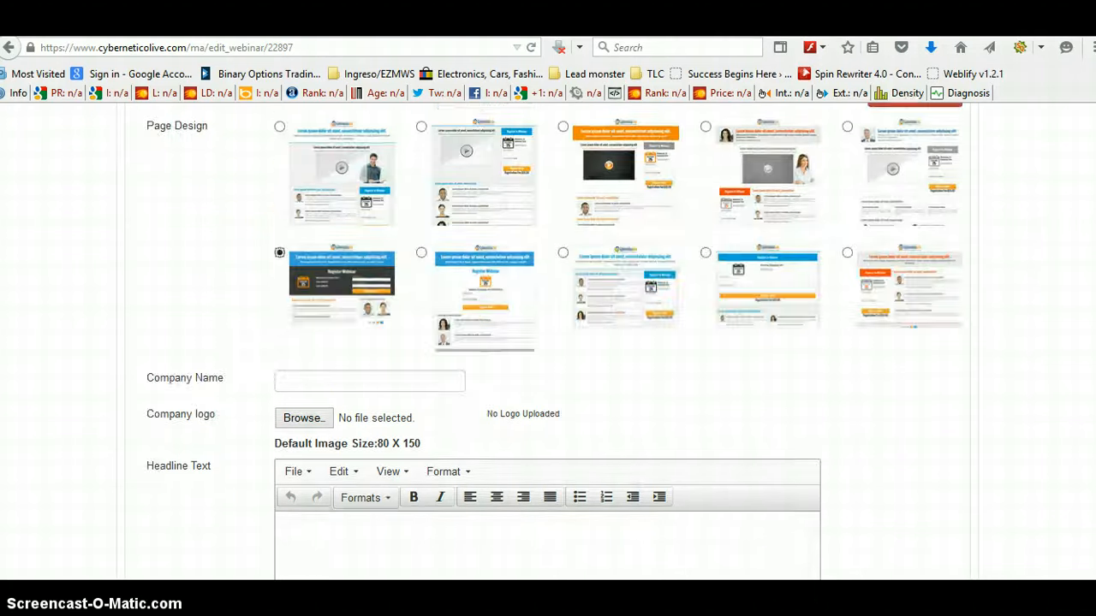
{"action": "scroll", "coordinate": [1091, 240], "scroll_direction": "up", "scroll_amount": 3}
{"action": "scroll", "coordinate": [1091, 240], "scroll_direction": "down", "scroll_amount": 5}
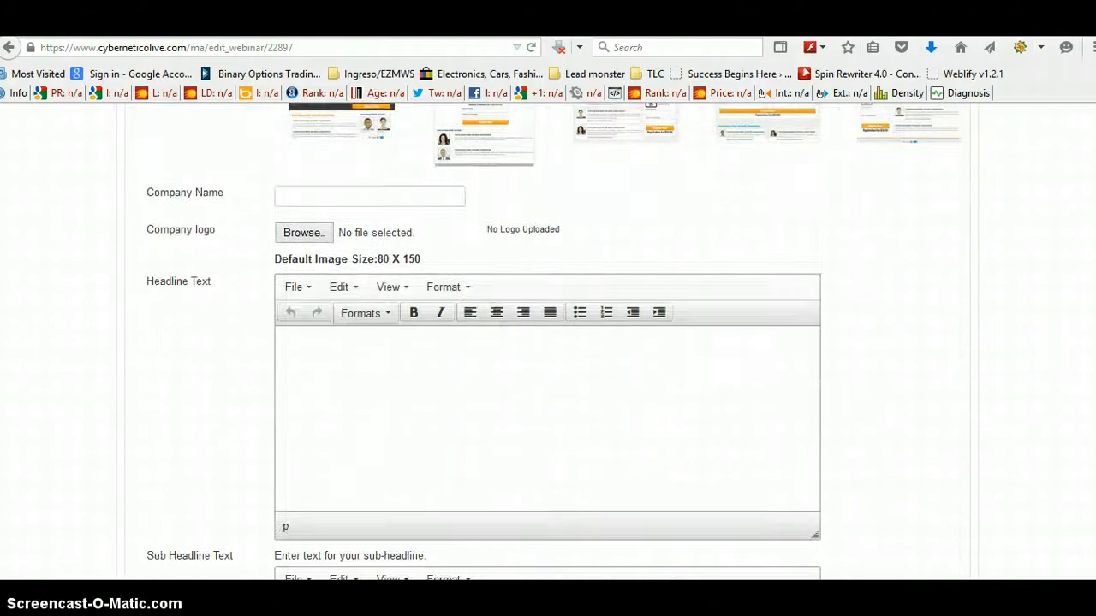
{"action": "scroll", "coordinate": [548, 343], "scroll_direction": "down", "scroll_amount": 3}
{"action": "scroll", "coordinate": [773, 268], "scroll_direction": "up", "scroll_amount": 1}
{"action": "scroll", "coordinate": [773, 268], "scroll_direction": "down", "scroll_amount": 2}
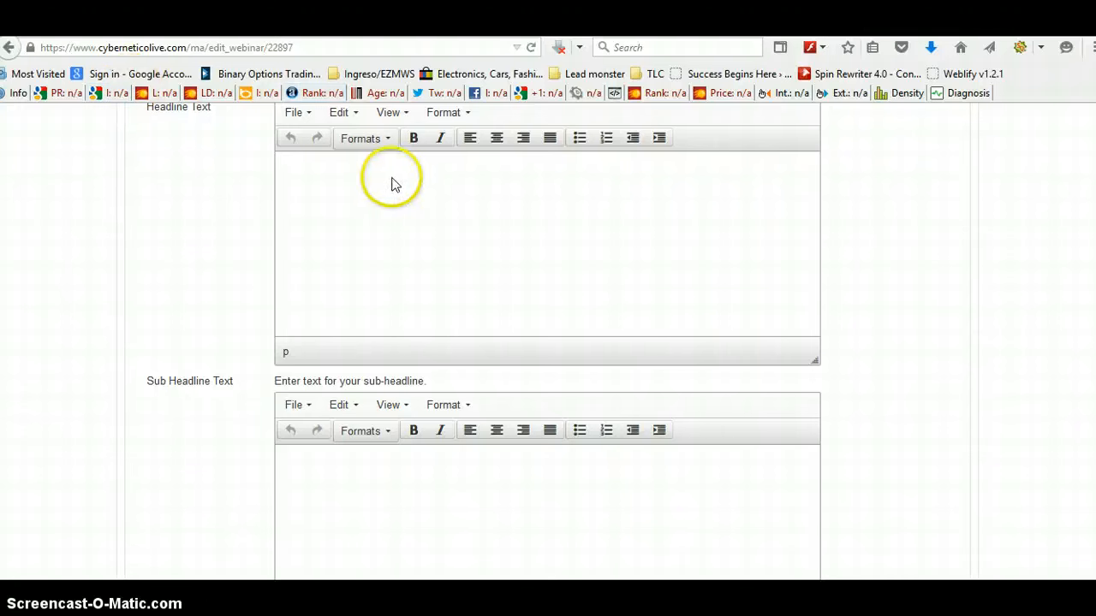
{"action": "left_click", "coordinate": [296, 187]}
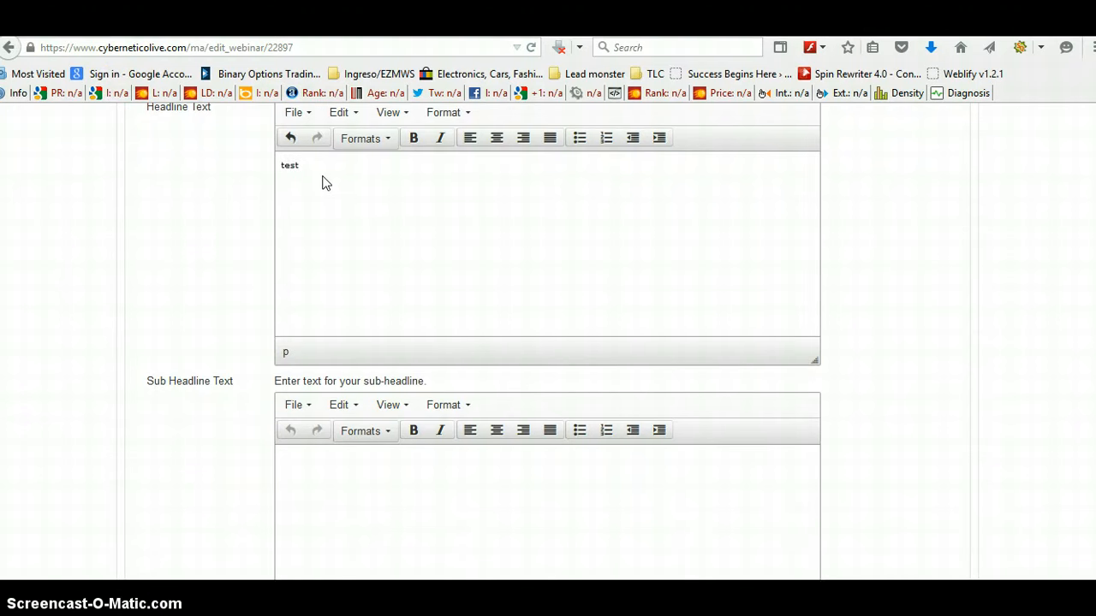
{"action": "left_click", "coordinate": [311, 454]}
{"action": "left_click_drag", "start_coordinate": [744, 215], "coordinate": [863, 229]}
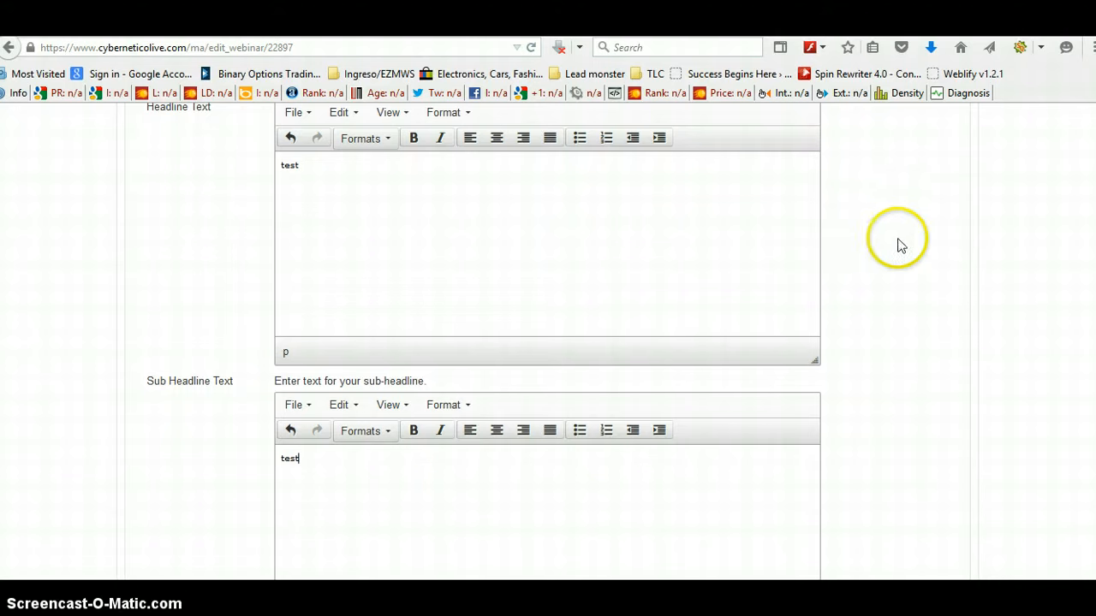
{"action": "scroll", "coordinate": [548, 343], "scroll_direction": "up", "scroll_amount": 8}
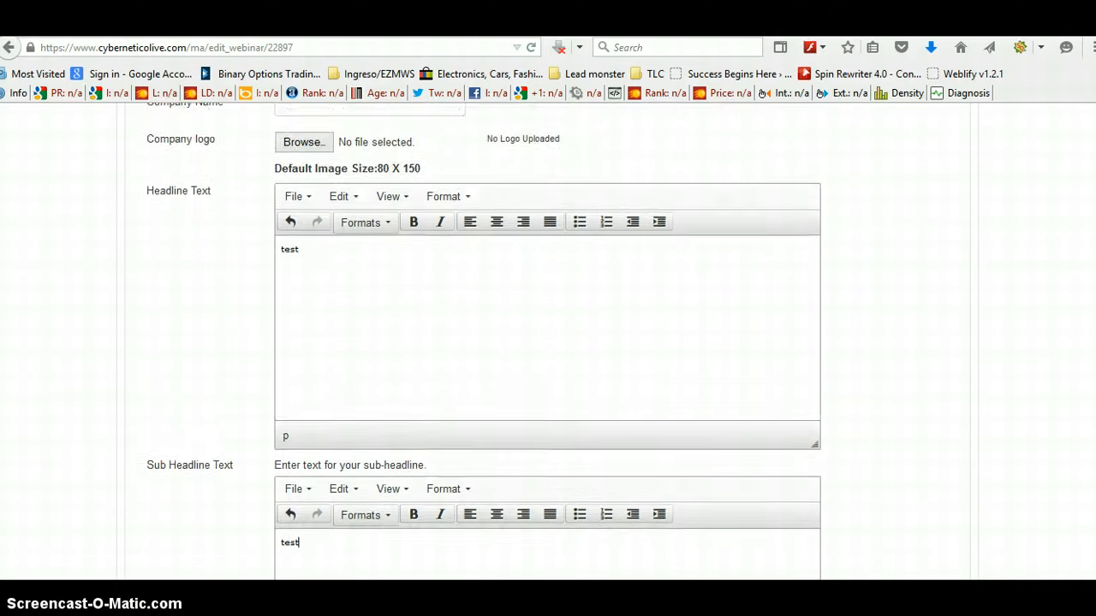
{"action": "scroll", "coordinate": [548, 343], "scroll_direction": "up", "scroll_amount": 1}
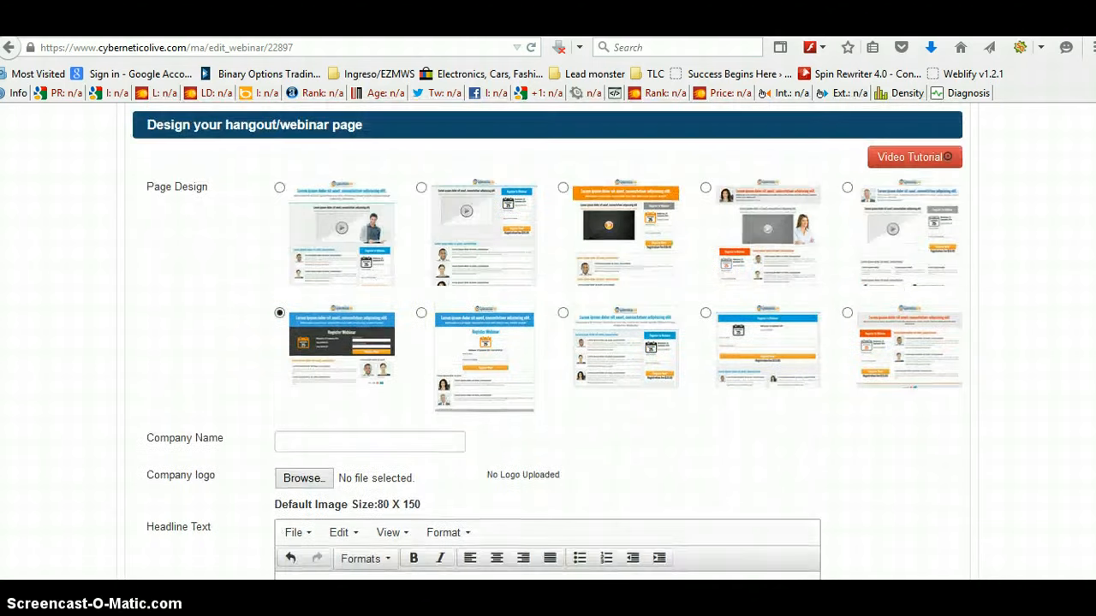
{"action": "scroll", "coordinate": [548, 343], "scroll_direction": "down", "scroll_amount": 4}
{"action": "scroll", "coordinate": [548, 343], "scroll_direction": "down", "scroll_amount": 8}
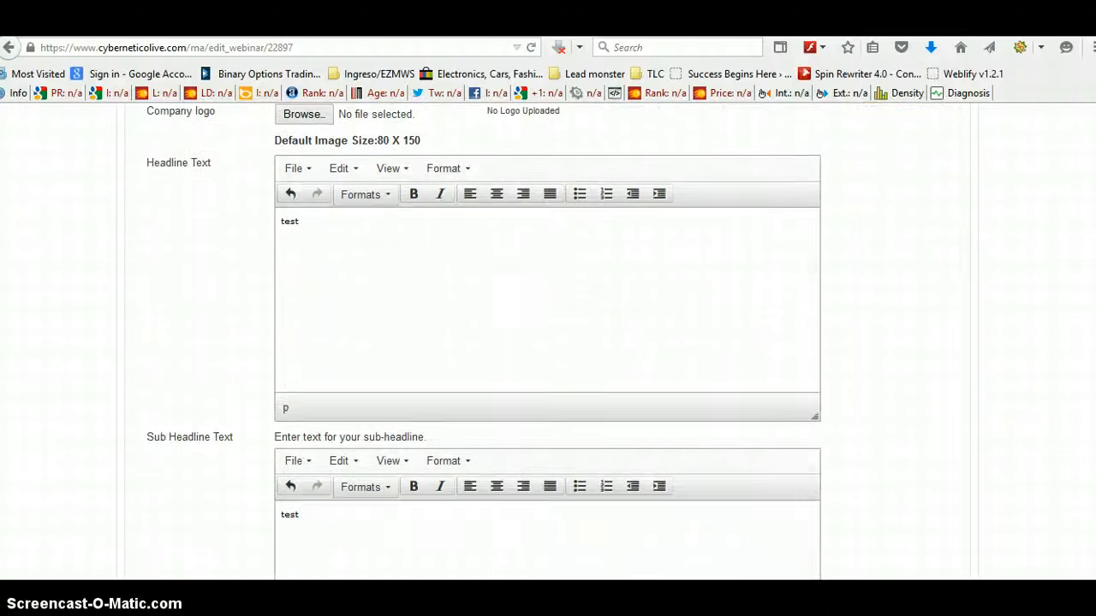
{"action": "scroll", "coordinate": [548, 342], "scroll_direction": "down", "scroll_amount": 5}
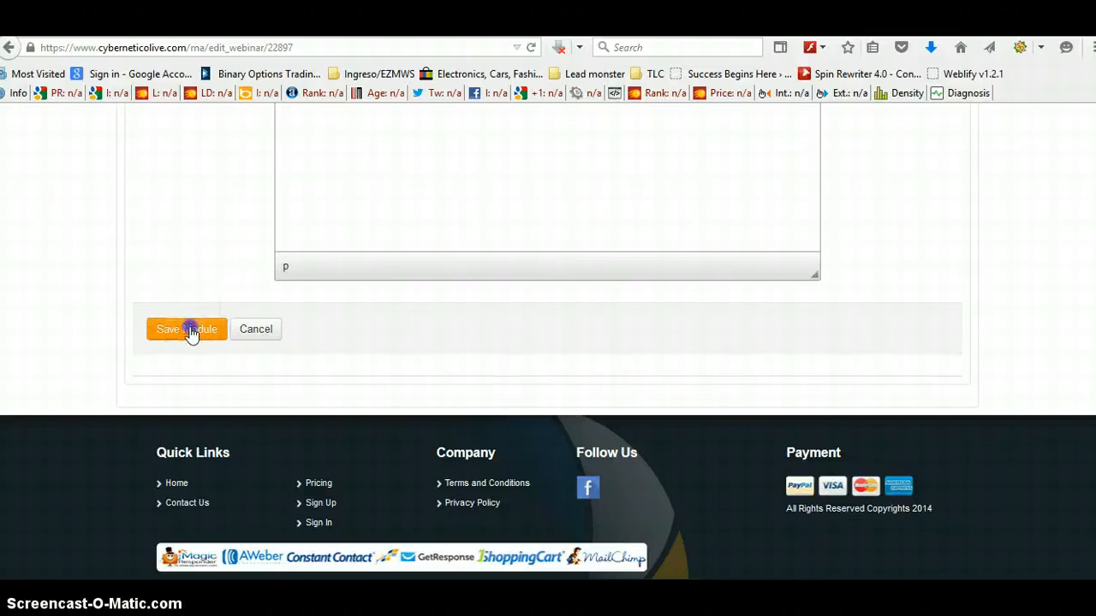
{"action": "left_click", "coordinate": [190, 329]}
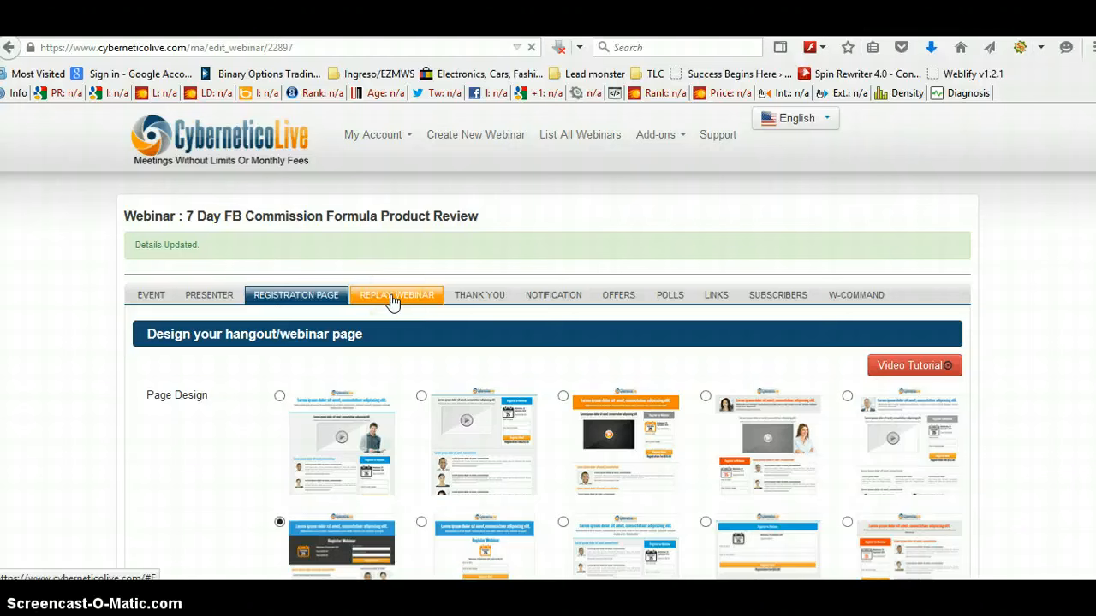
Step: Check the replay webinar option and save the Thank You page settings module
{"action": "left_click", "coordinate": [390, 300]}
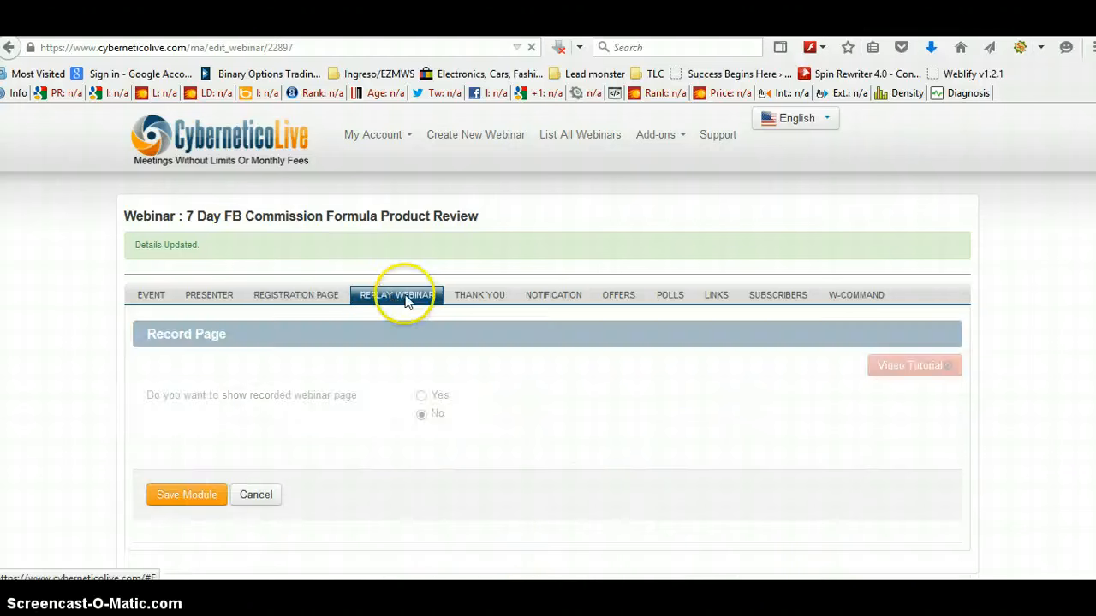
{"action": "left_click", "coordinate": [484, 301]}
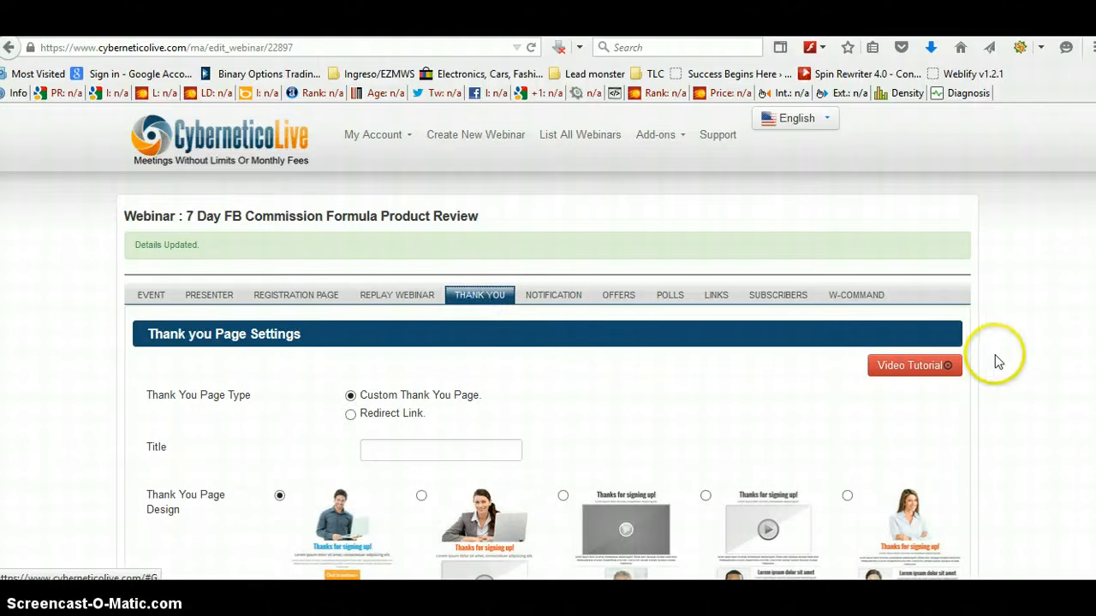
{"action": "scroll", "coordinate": [995, 358], "scroll_direction": "down", "scroll_amount": 3}
{"action": "scroll", "coordinate": [995, 355], "scroll_direction": "down", "scroll_amount": 1}
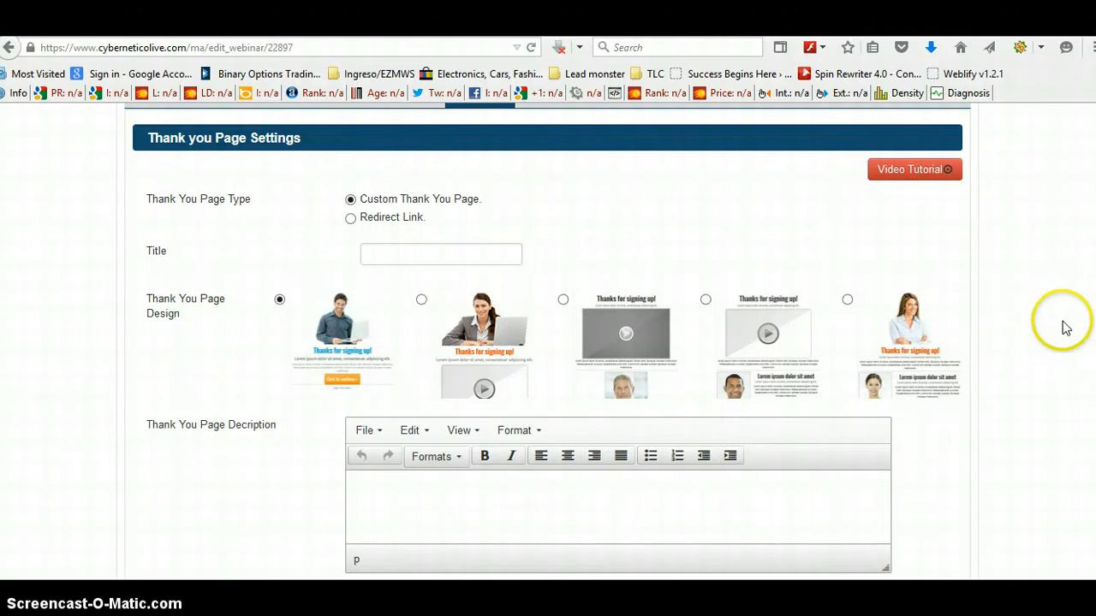
{"action": "scroll", "coordinate": [548, 342], "scroll_direction": "down", "scroll_amount": 4}
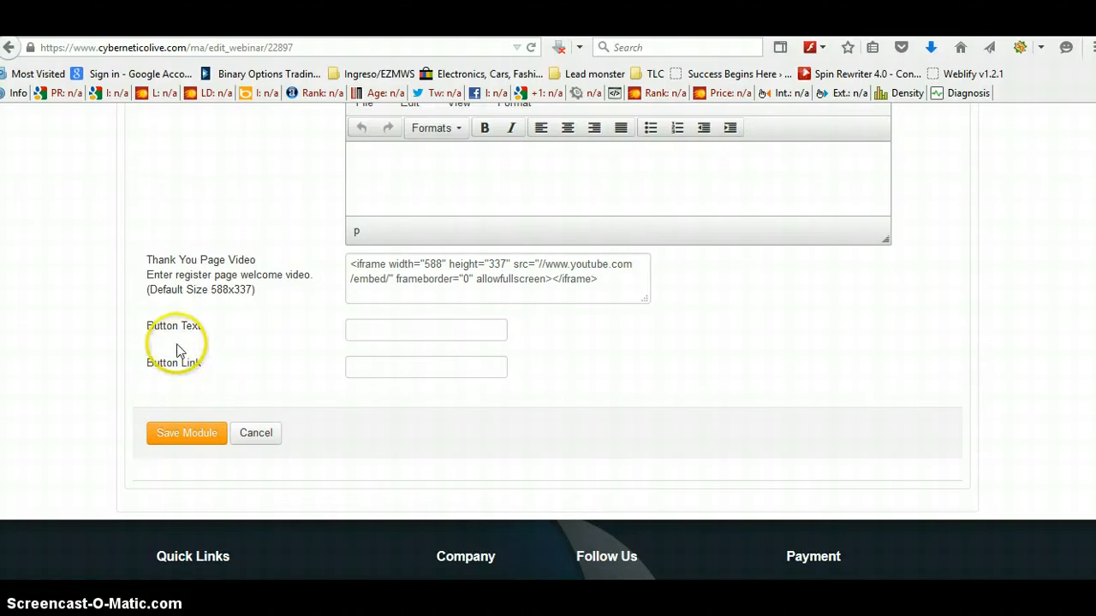
{"action": "left_click", "coordinate": [187, 435]}
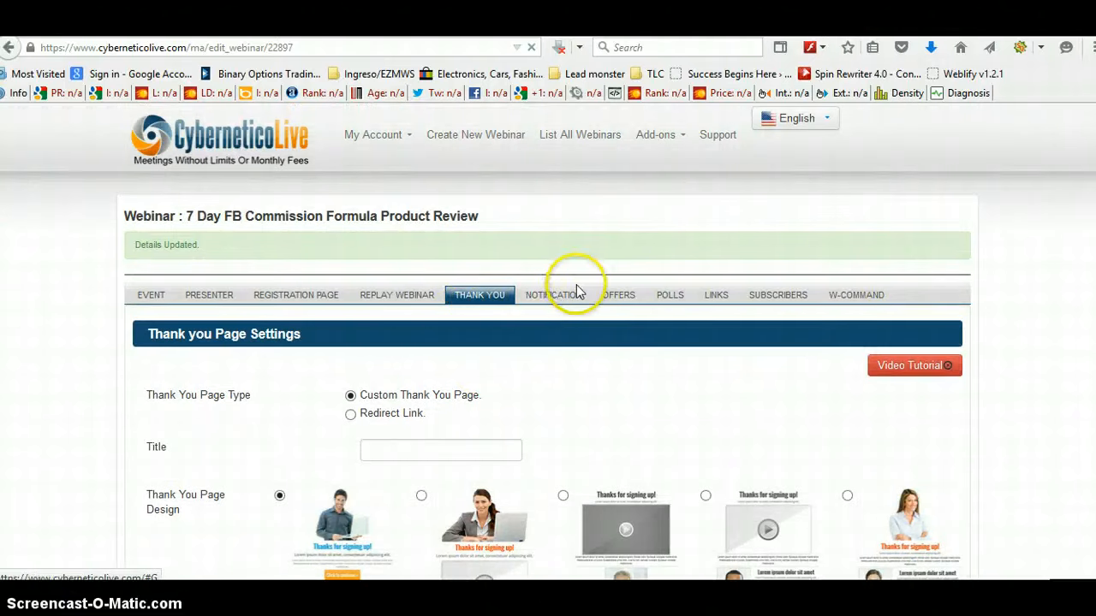
Step: Open the existing 7 Days To FB Commission Formula offer for editing in the offers module
{"action": "left_click", "coordinate": [564, 299]}
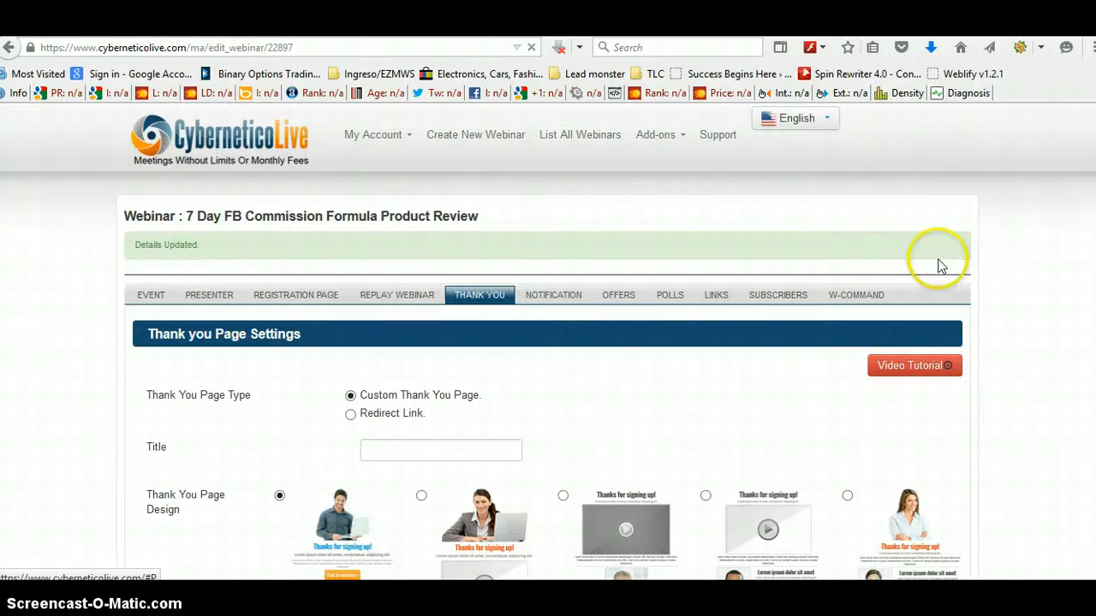
{"action": "scroll", "coordinate": [548, 343], "scroll_direction": "down", "scroll_amount": 1}
{"action": "scroll", "coordinate": [548, 343], "scroll_direction": "down", "scroll_amount": 3}
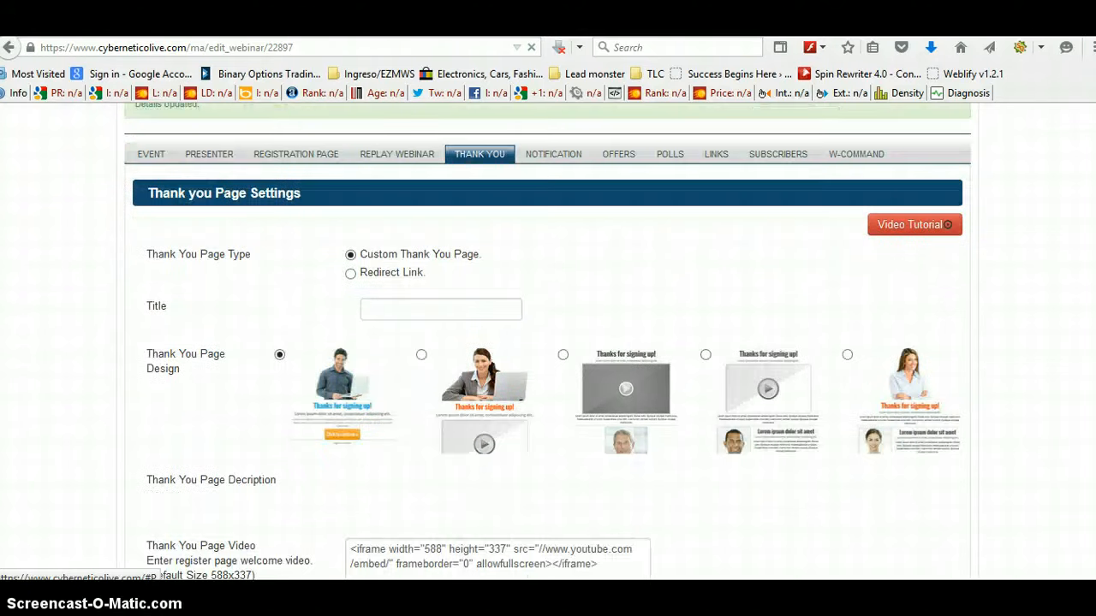
{"action": "scroll", "coordinate": [619, 160], "scroll_direction": "down", "scroll_amount": 1}
{"action": "left_click", "coordinate": [611, 109]}
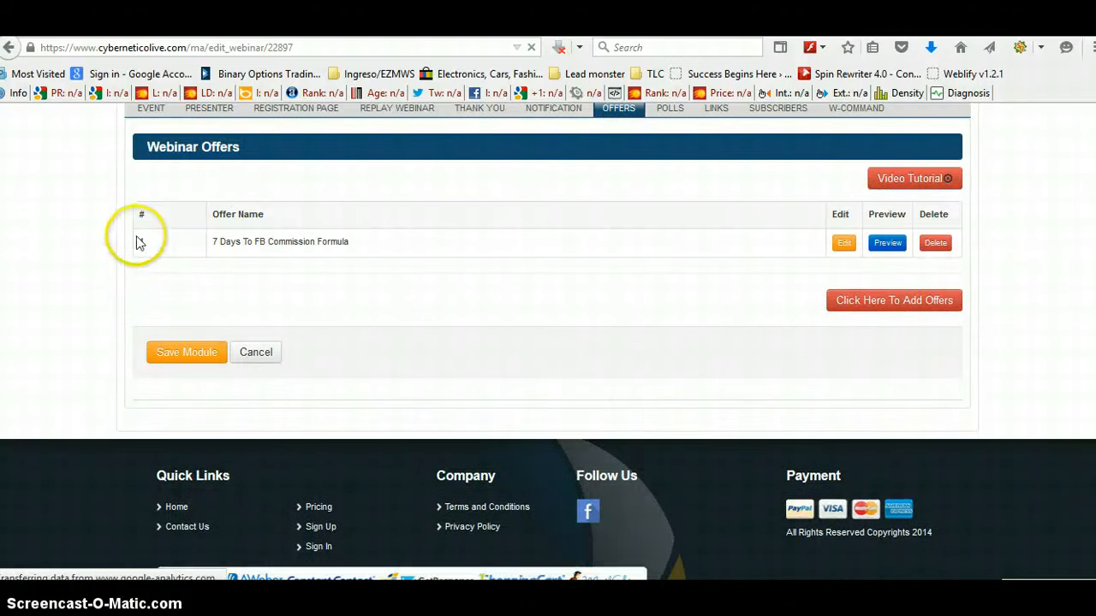
{"action": "left_click", "coordinate": [841, 246]}
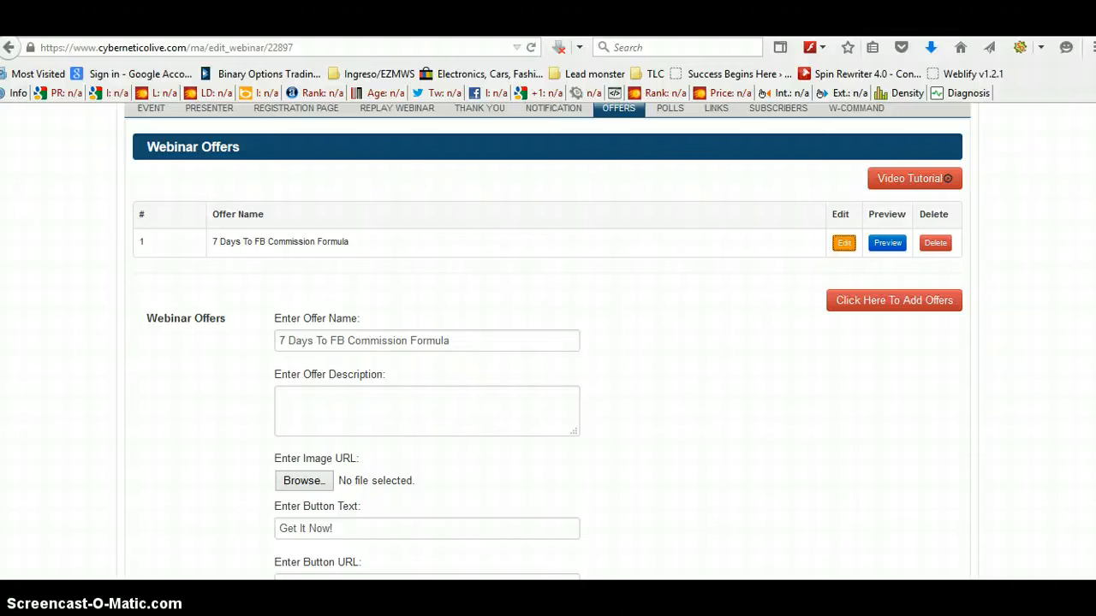
{"action": "key", "text": "alt+Tab"}
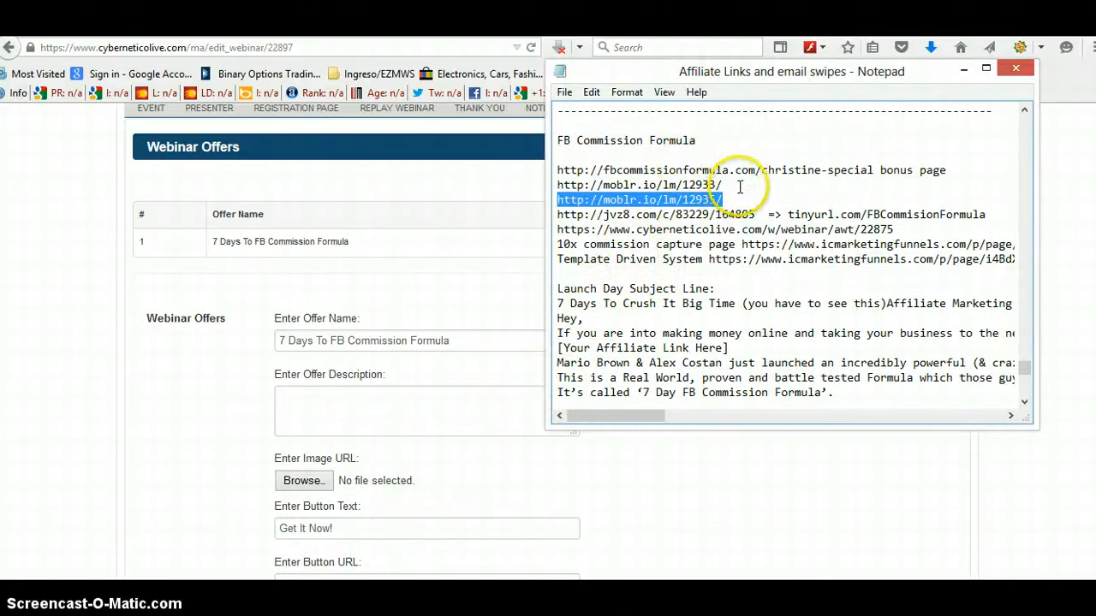
{"action": "left_click_drag", "start_coordinate": [755, 215], "coordinate": [555, 215]}
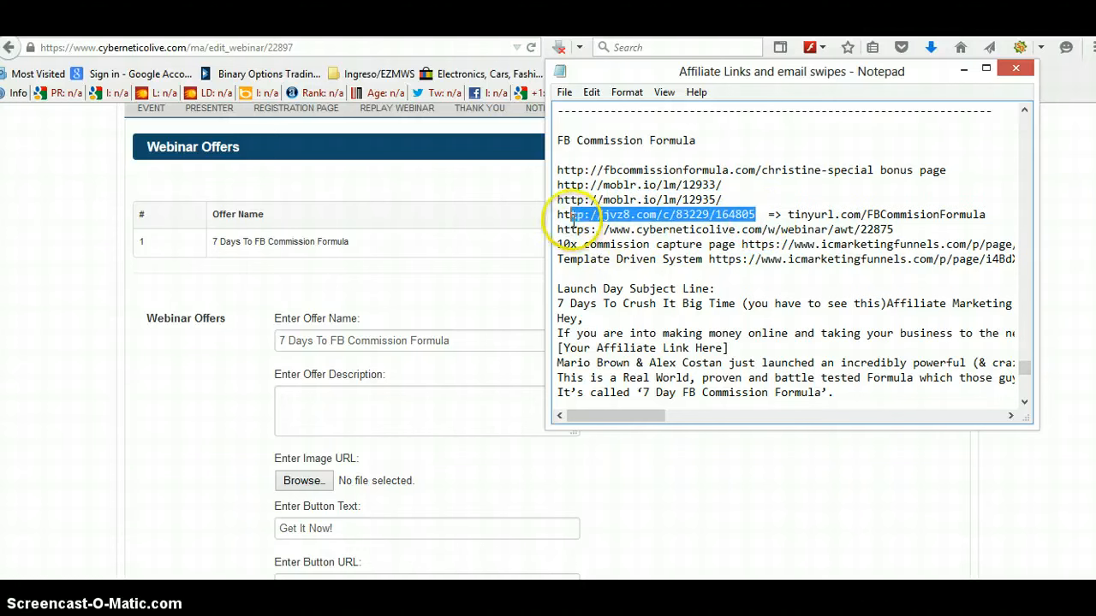
{"action": "right_click", "coordinate": [563, 220]}
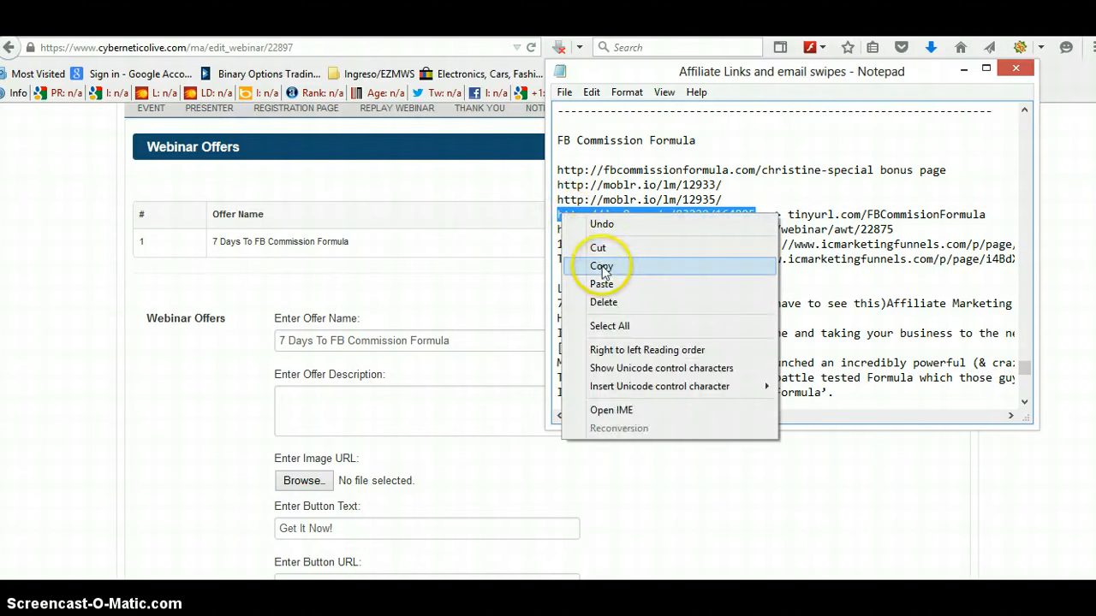
{"action": "left_click", "coordinate": [602, 266]}
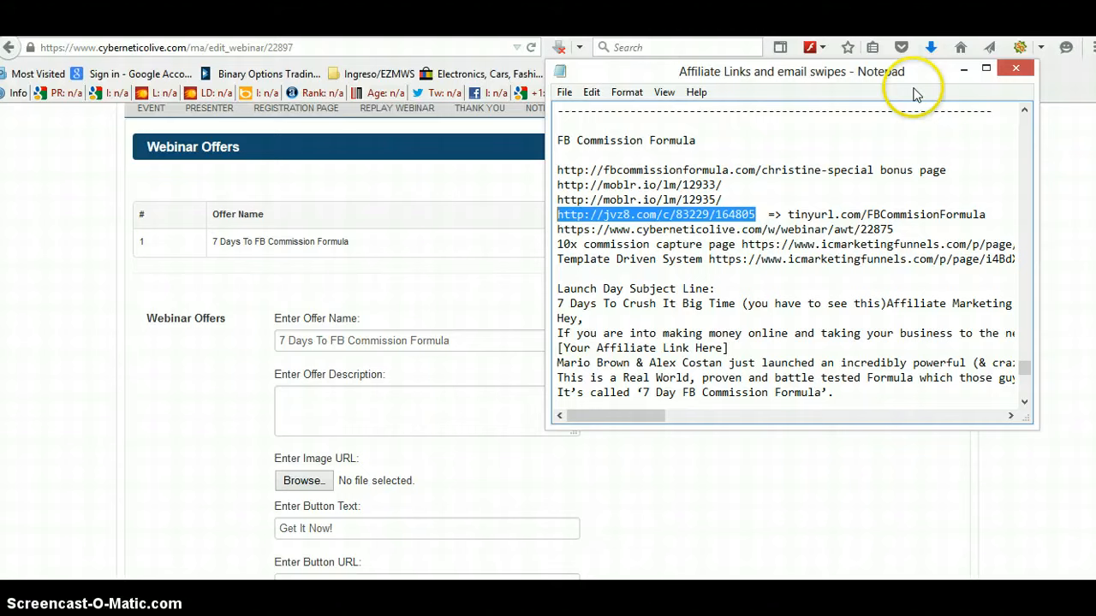
{"action": "left_click", "coordinate": [964, 69]}
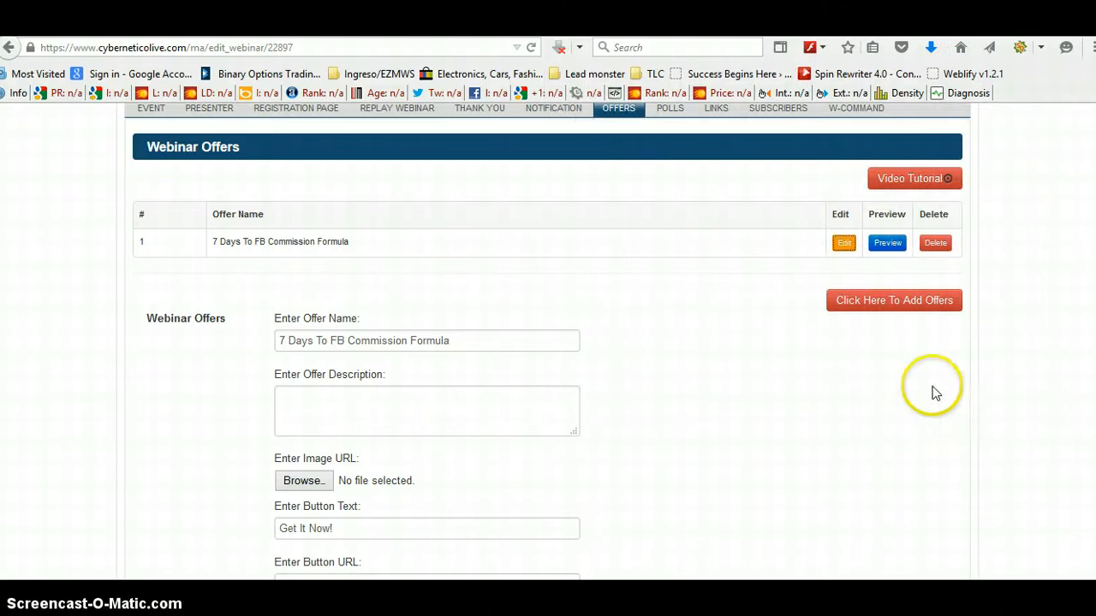
Step: Paste the affiliate link as the offer's button URL and save the offers module
{"action": "scroll", "coordinate": [374, 360], "scroll_direction": "down", "scroll_amount": 5}
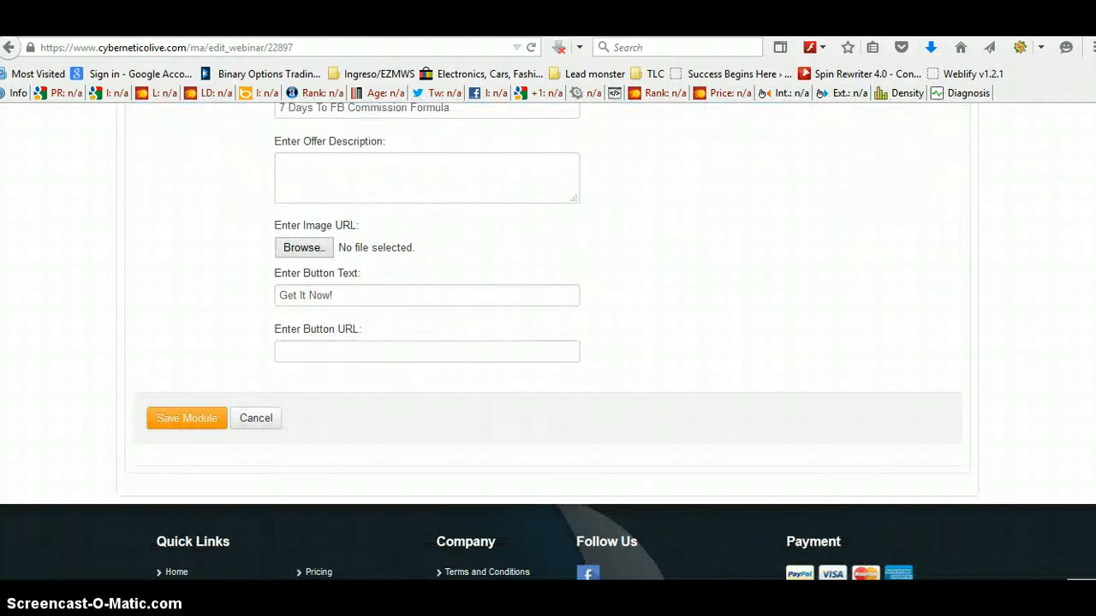
{"action": "left_click", "coordinate": [378, 330]}
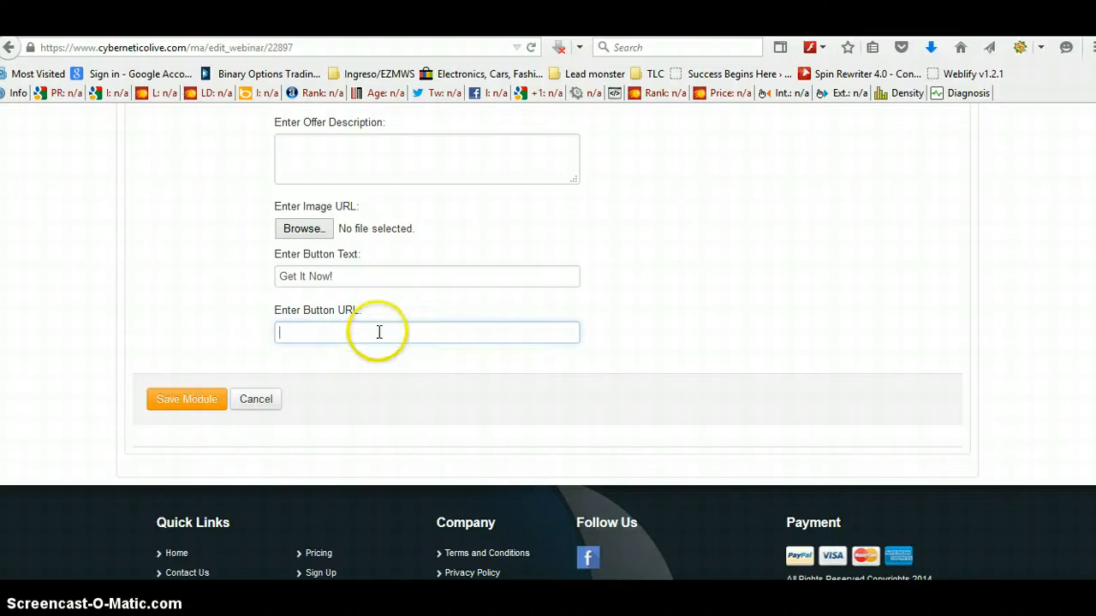
{"action": "right_click", "coordinate": [398, 337]}
{"action": "left_click", "coordinate": [438, 408]}
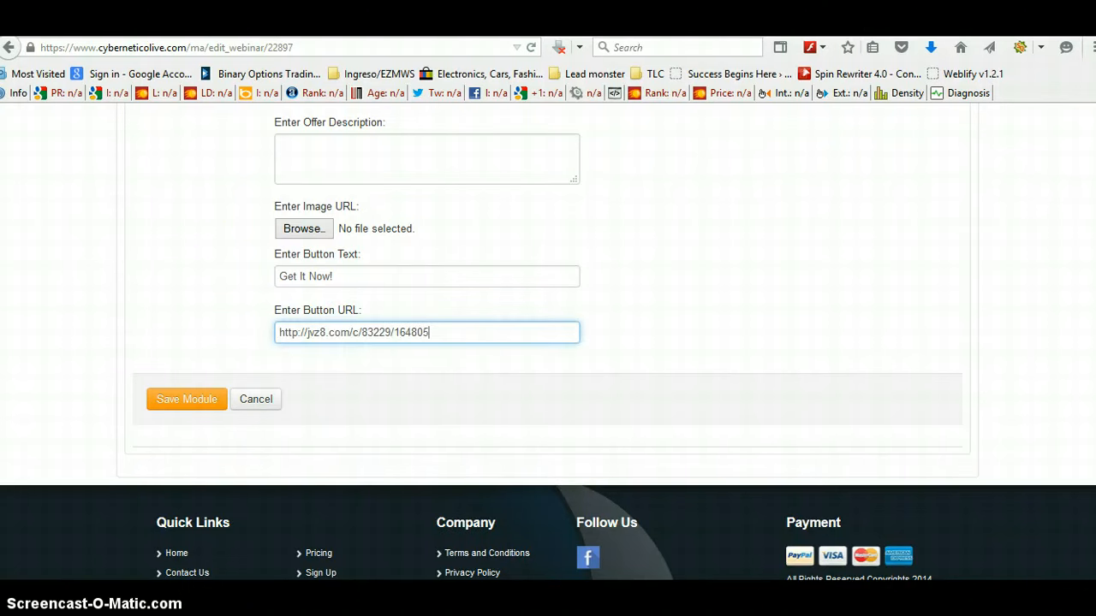
{"action": "scroll", "coordinate": [548, 342], "scroll_direction": "up", "scroll_amount": 5}
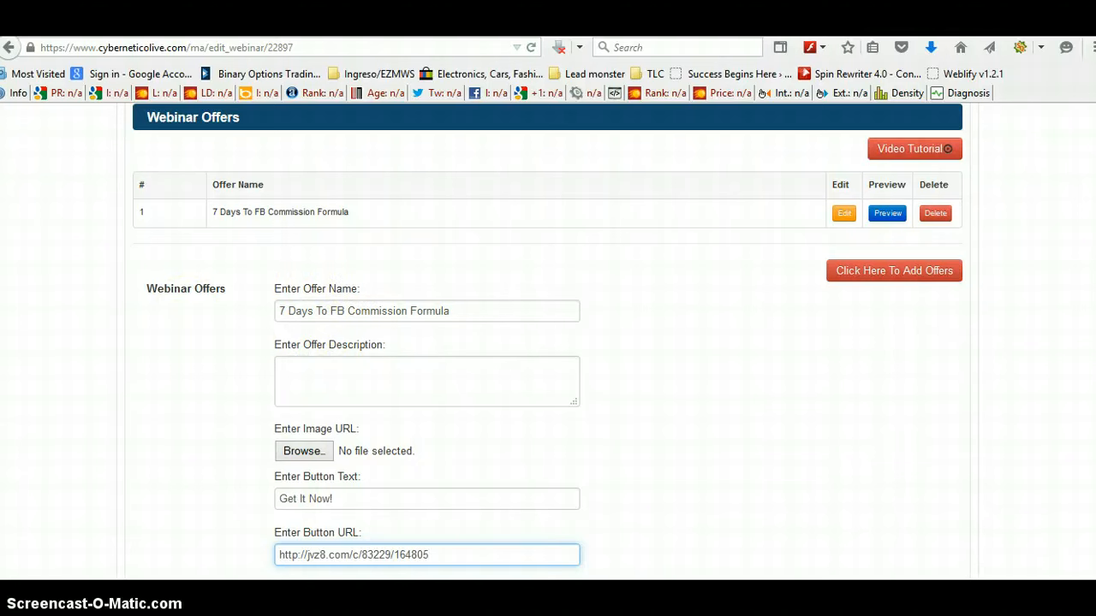
{"action": "scroll", "coordinate": [548, 343], "scroll_direction": "down", "scroll_amount": 1}
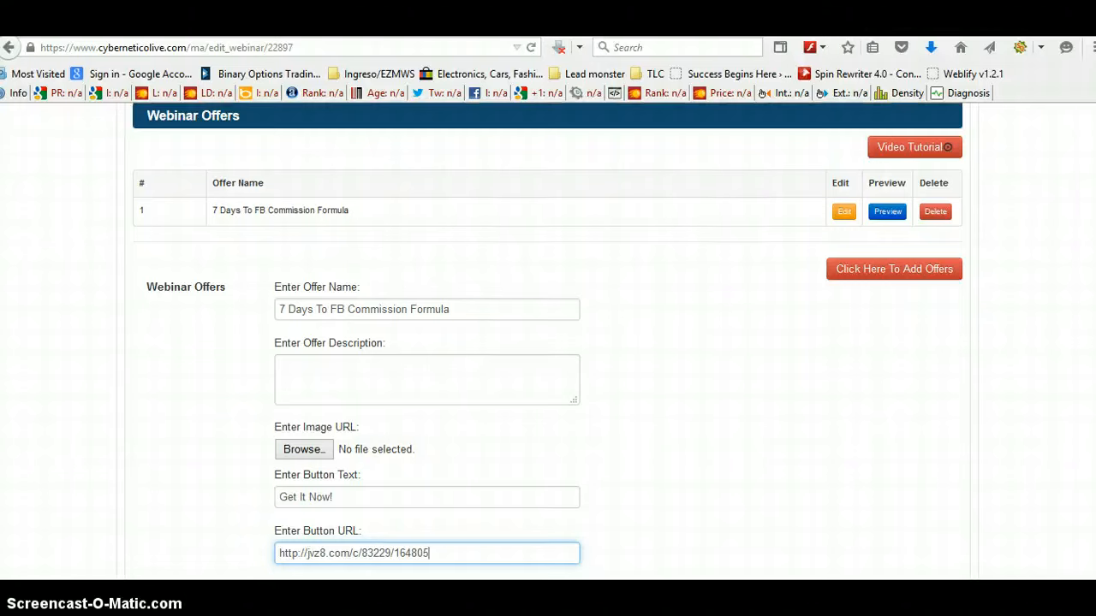
{"action": "scroll", "coordinate": [548, 343], "scroll_direction": "down", "scroll_amount": 3}
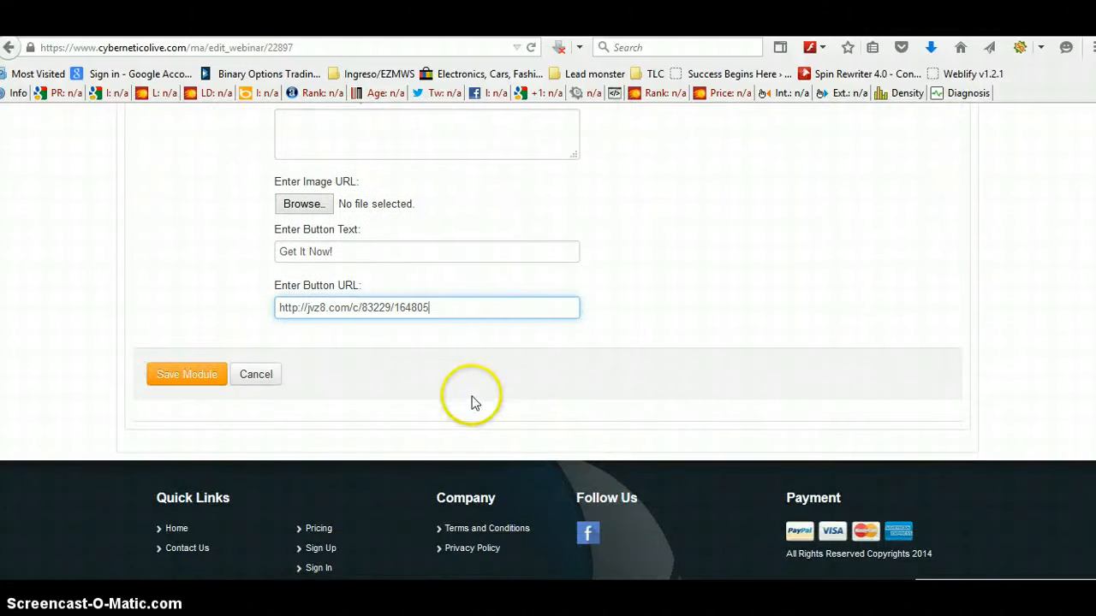
{"action": "left_click", "coordinate": [225, 383]}
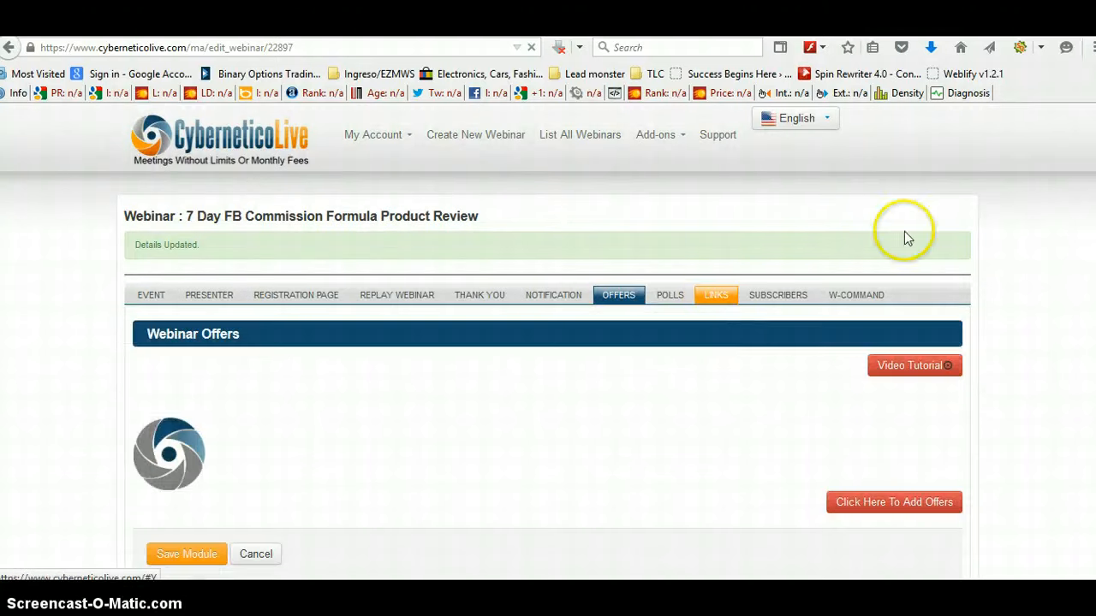
Step: Open the W-Command module and set a new command's time to 15:00
{"action": "scroll", "coordinate": [1002, 223], "scroll_direction": "down", "scroll_amount": 2}
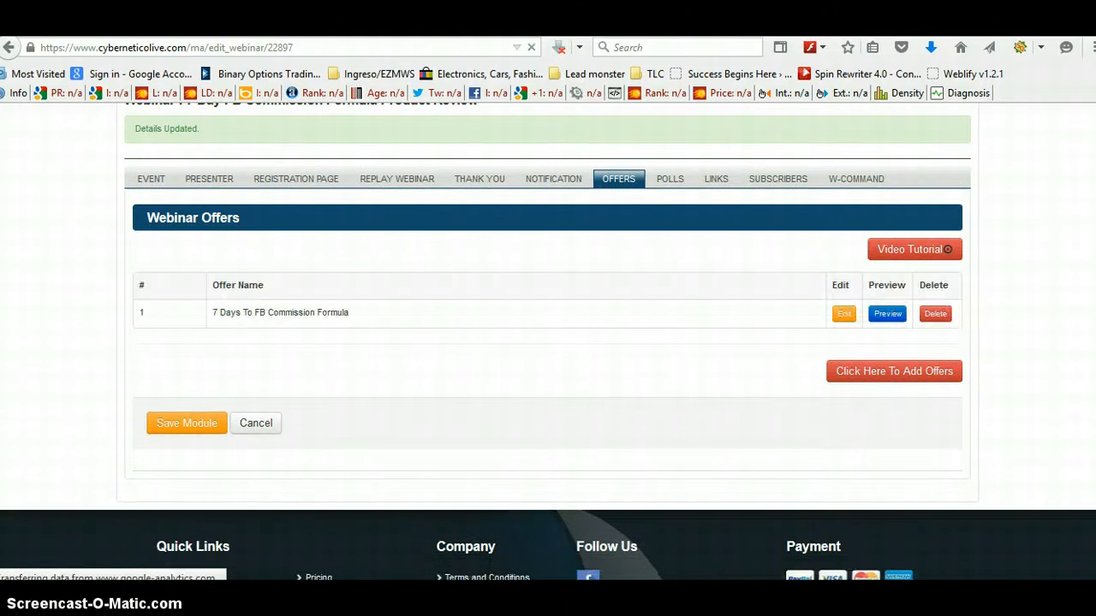
{"action": "left_click", "coordinate": [844, 184]}
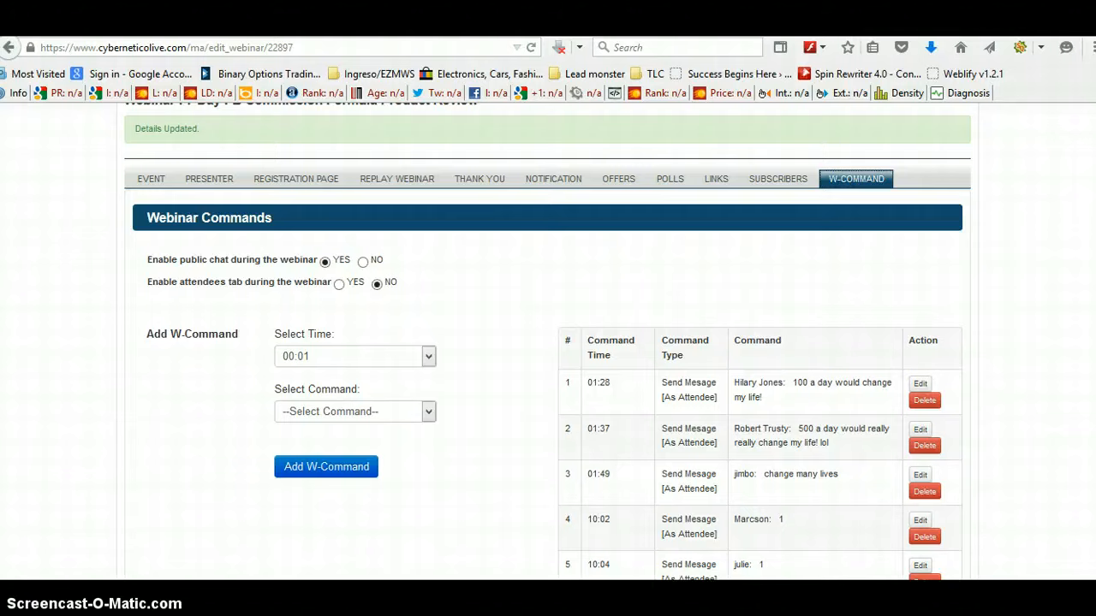
{"action": "scroll", "coordinate": [548, 343], "scroll_direction": "down", "scroll_amount": 5}
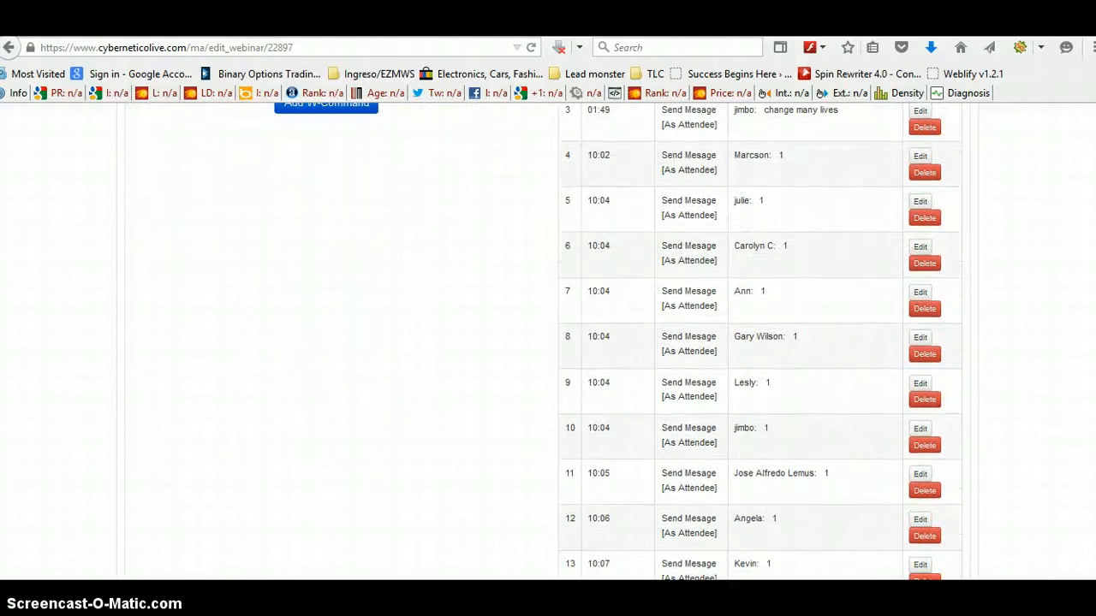
{"action": "scroll", "coordinate": [548, 342], "scroll_direction": "down", "scroll_amount": 5}
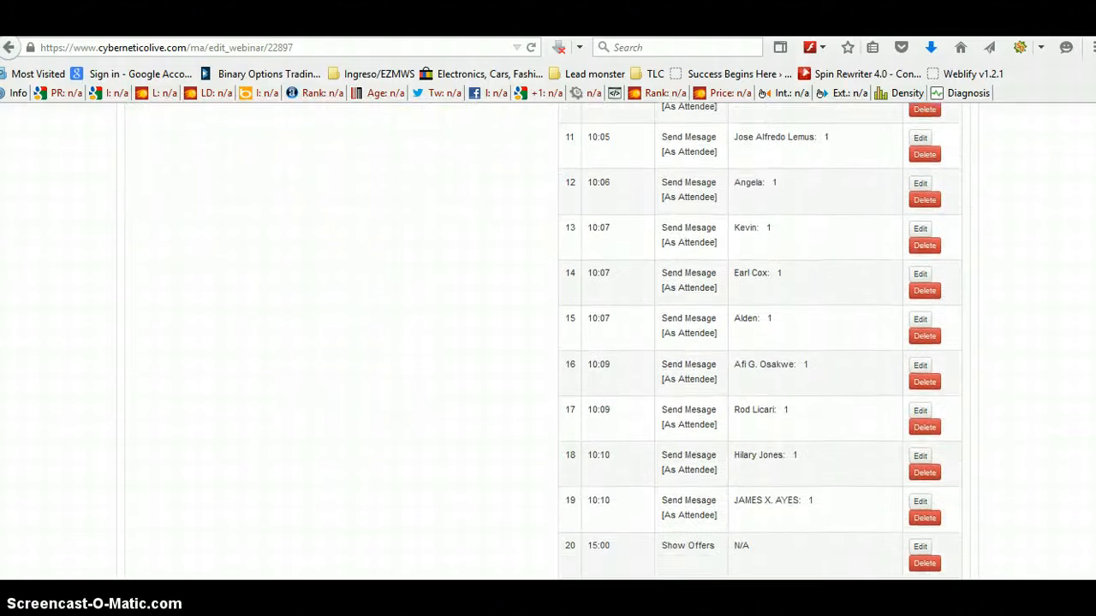
{"action": "scroll", "coordinate": [548, 342], "scroll_direction": "down", "scroll_amount": 3}
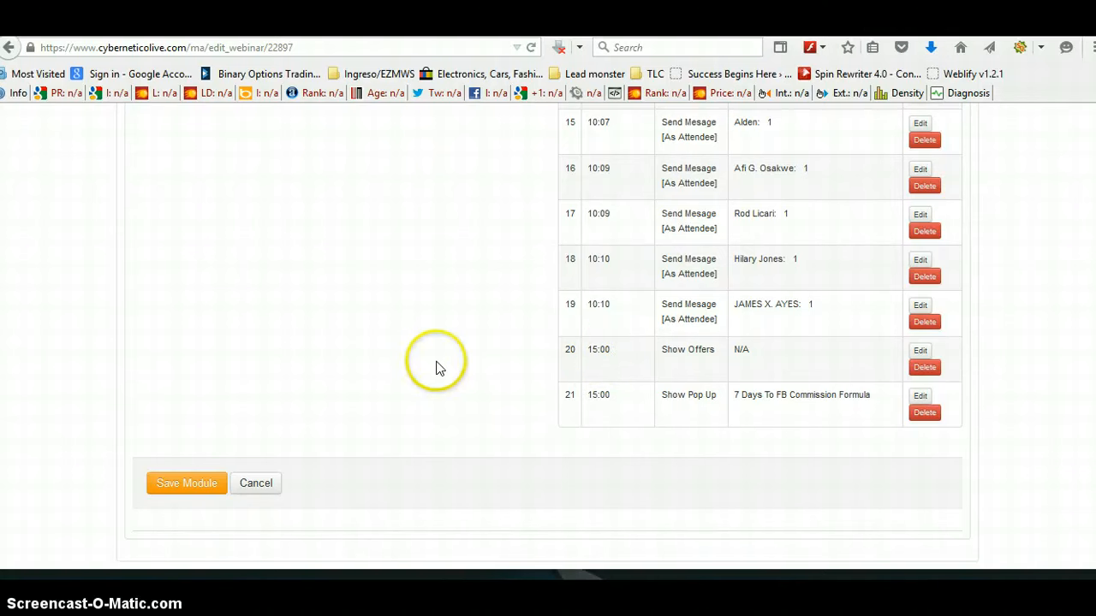
{"action": "scroll", "coordinate": [435, 368], "scroll_direction": "up", "scroll_amount": 15}
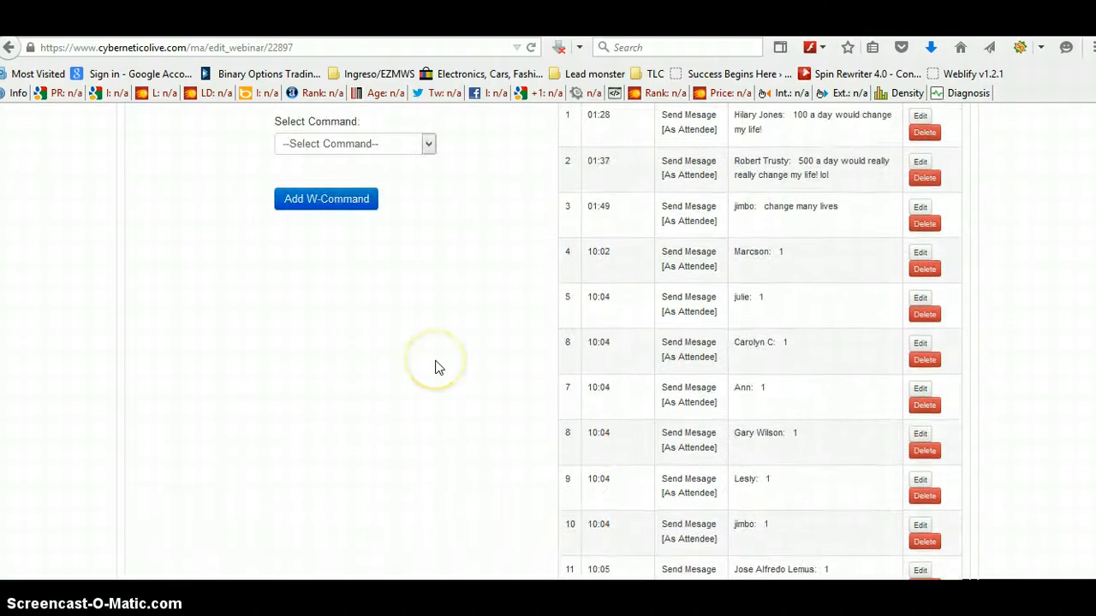
{"action": "left_click", "coordinate": [428, 298]}
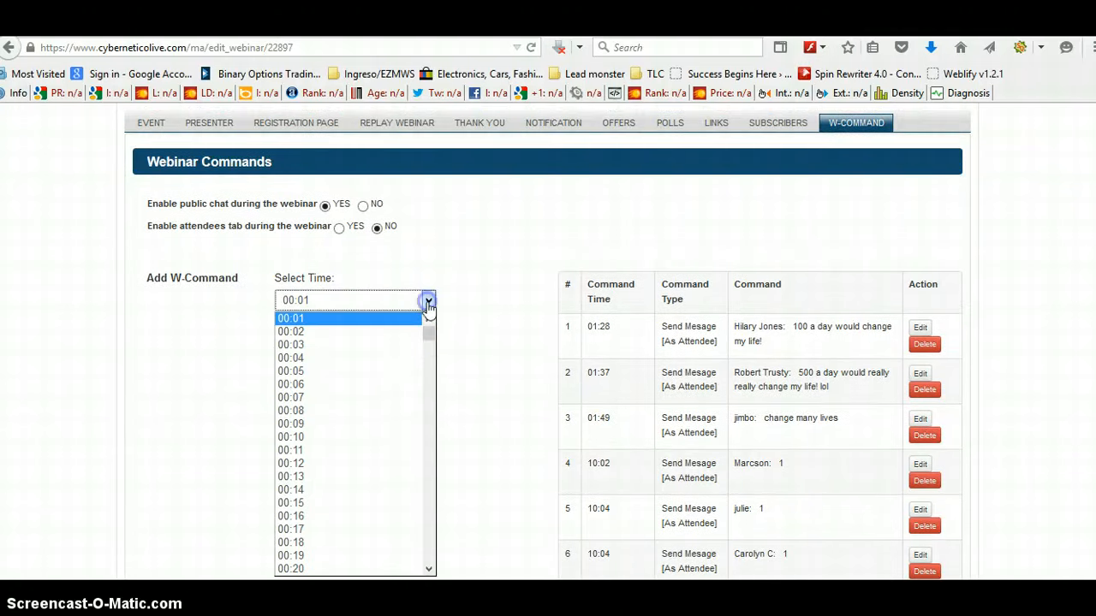
{"action": "scroll", "coordinate": [431, 371], "scroll_direction": "down", "scroll_amount": 7}
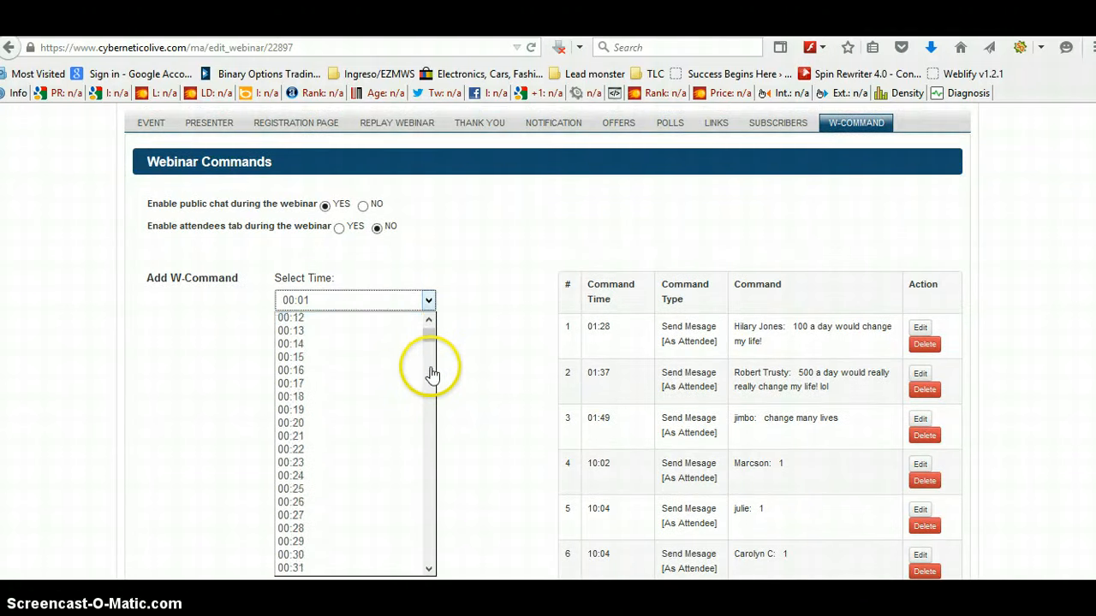
{"action": "scroll", "coordinate": [430, 372], "scroll_direction": "down", "scroll_amount": 14}
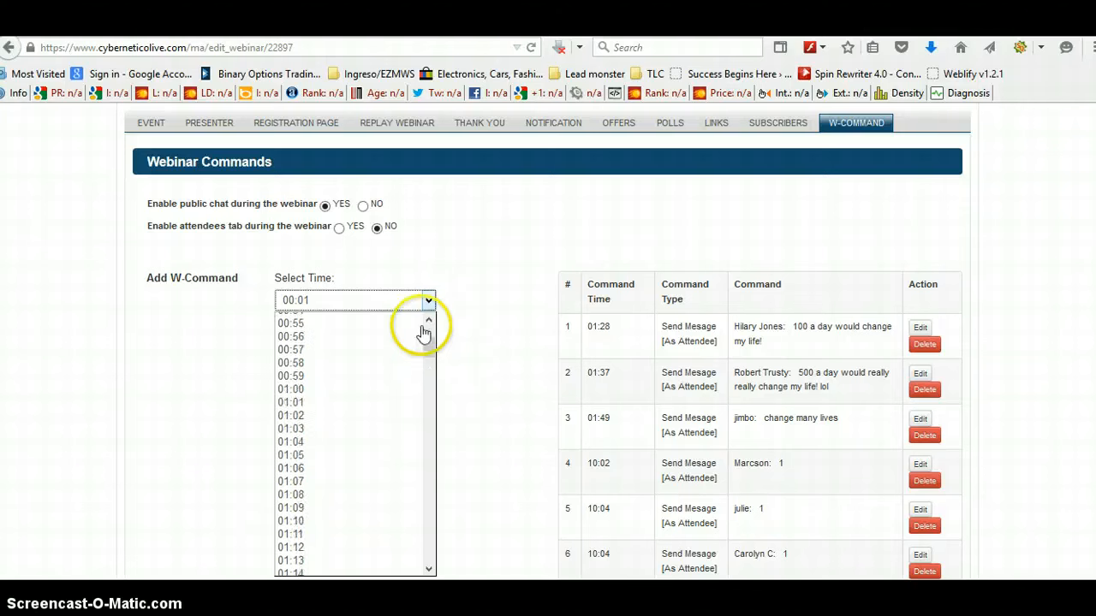
{"action": "scroll", "coordinate": [433, 347], "scroll_direction": "up", "scroll_amount": 1}
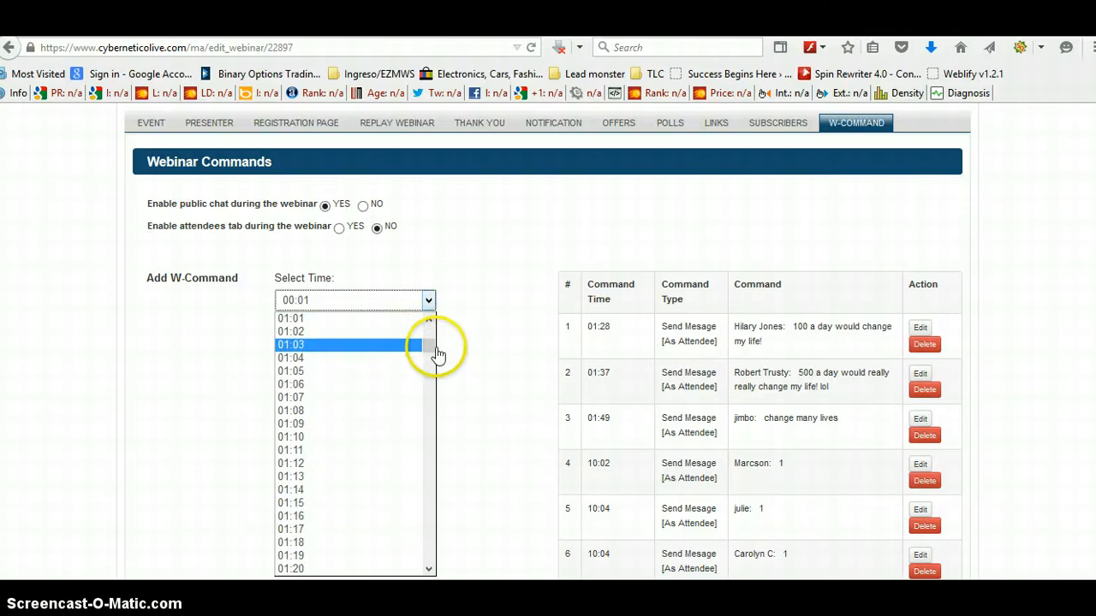
{"action": "left_click_drag", "start_coordinate": [431, 351], "coordinate": [433, 518]}
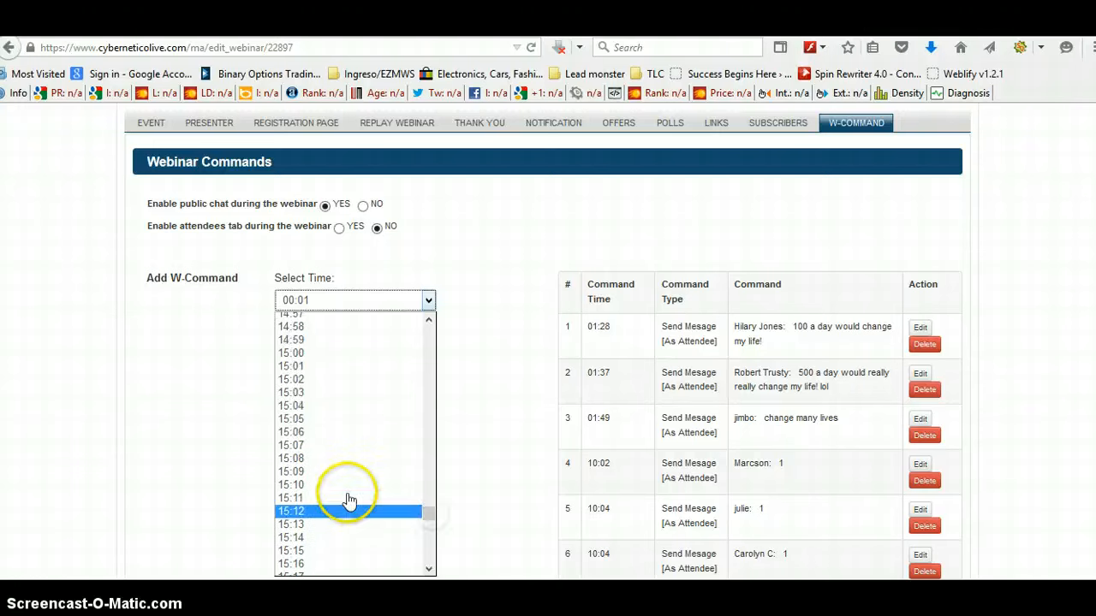
{"action": "left_click", "coordinate": [297, 358]}
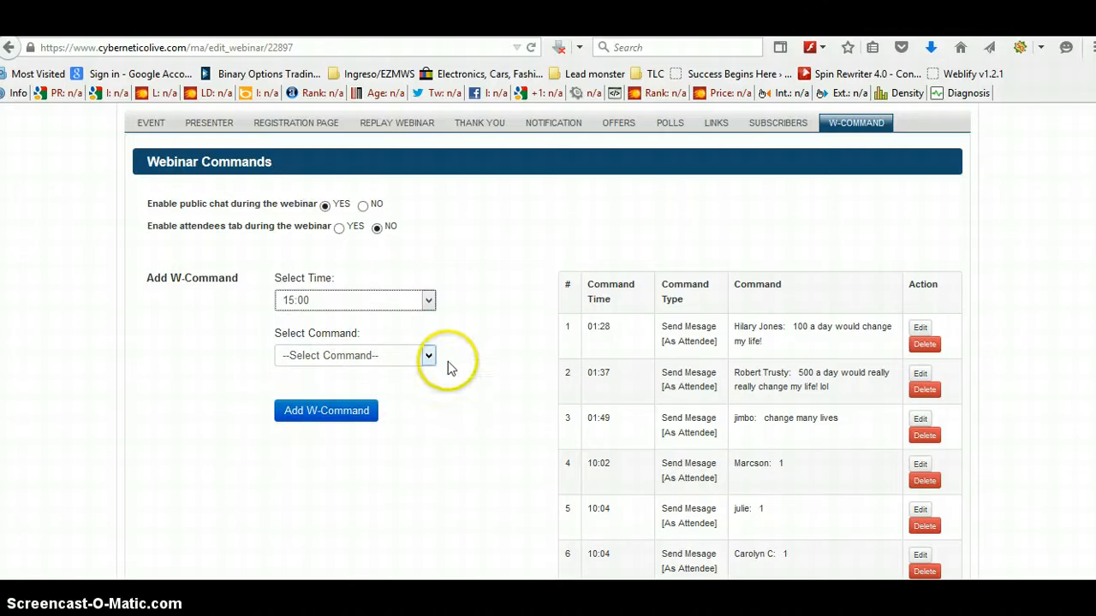
Step: Add a Show Offer To Atendees command that pops up the 7 Days To FB Commission Formula offer
{"action": "left_click", "coordinate": [428, 358]}
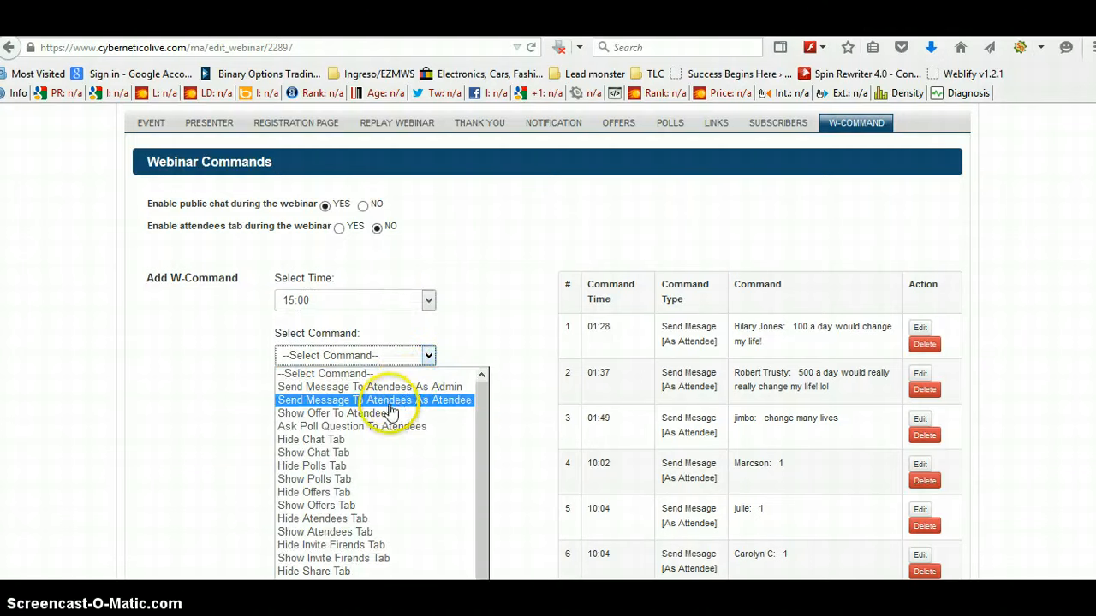
{"action": "left_click", "coordinate": [361, 420]}
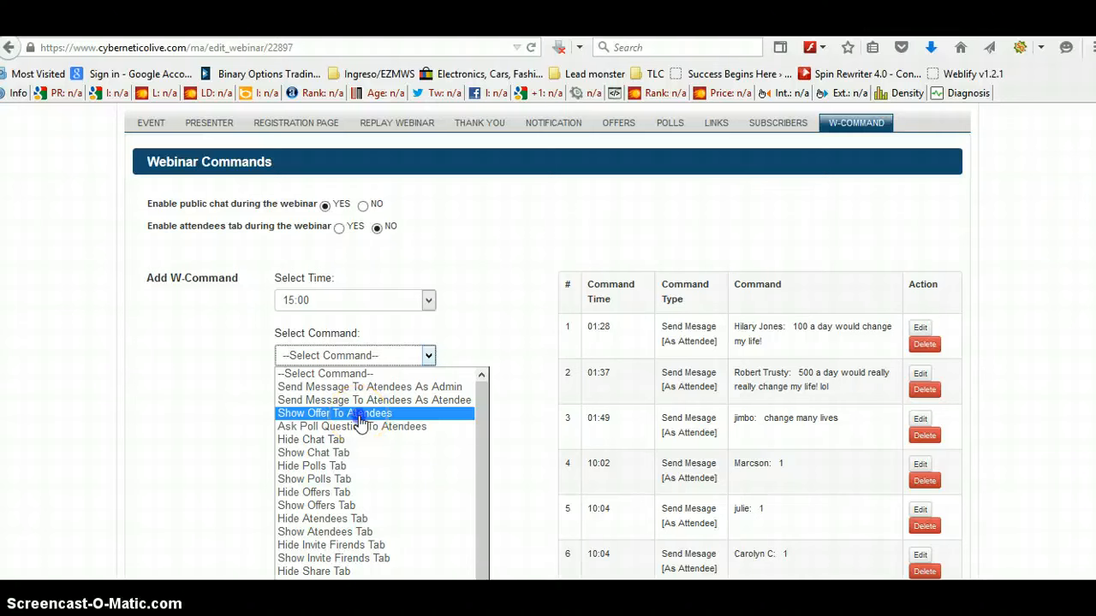
{"action": "left_click", "coordinate": [362, 419]}
{"action": "left_click", "coordinate": [325, 467]}
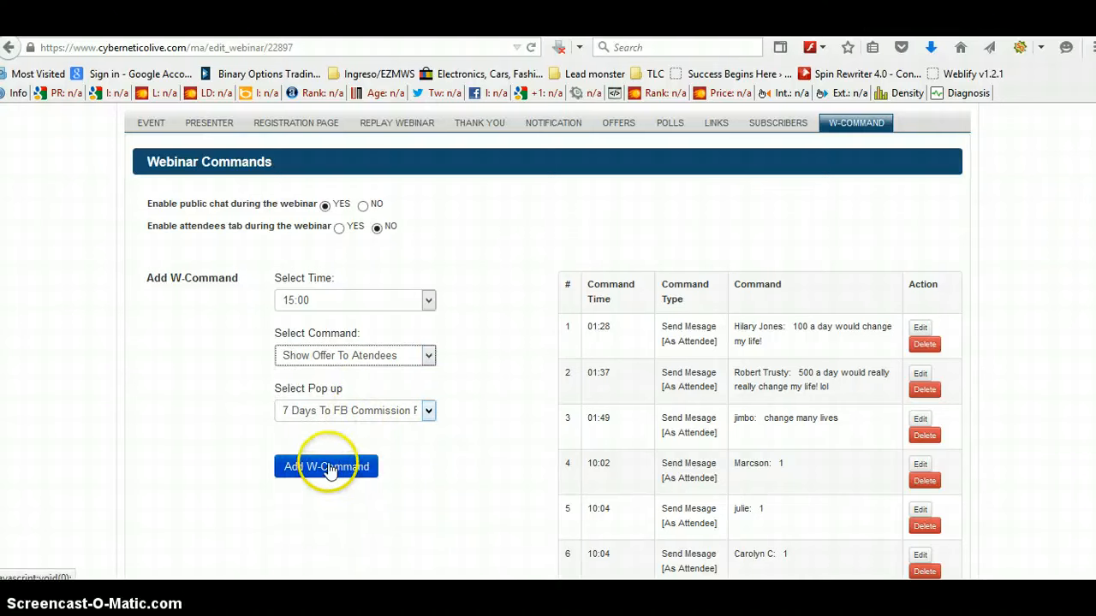
{"action": "left_click", "coordinate": [289, 403]}
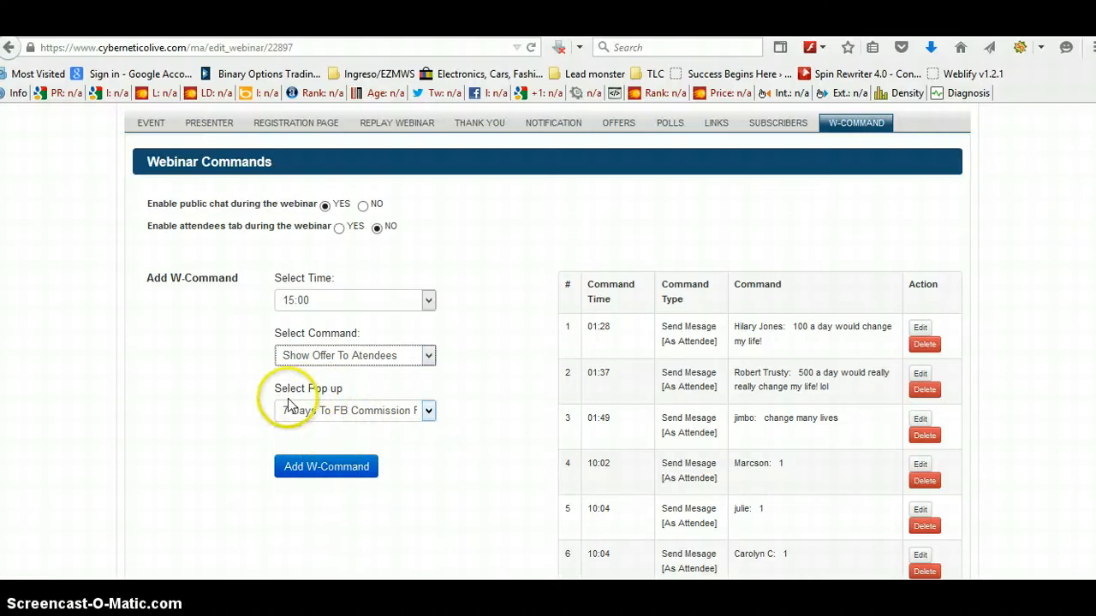
{"action": "left_click", "coordinate": [427, 413]}
{"action": "left_click", "coordinate": [316, 477]}
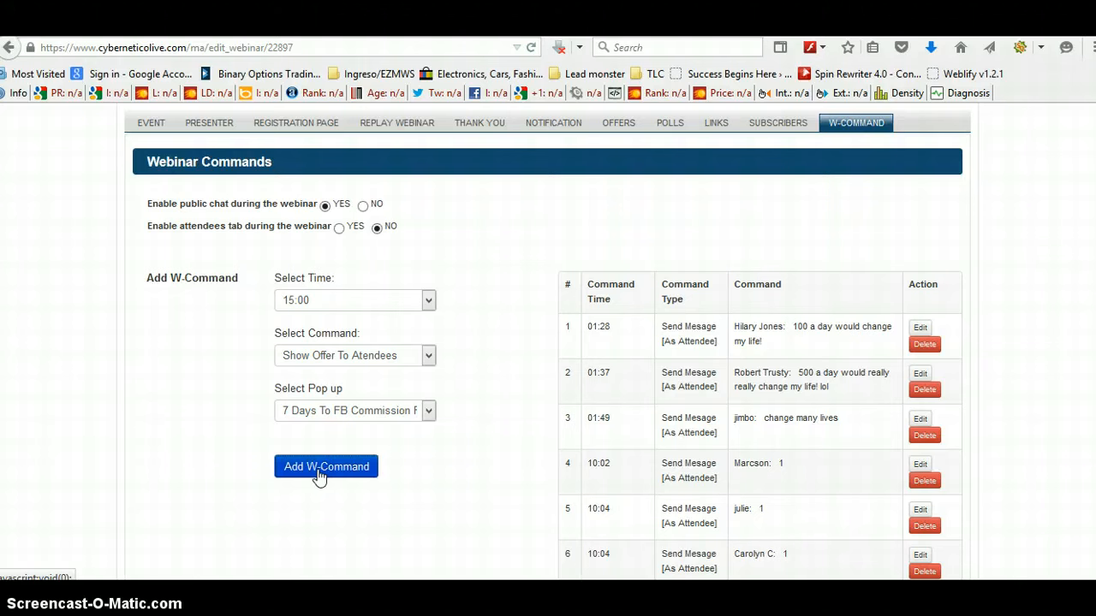
{"action": "left_click", "coordinate": [318, 473]}
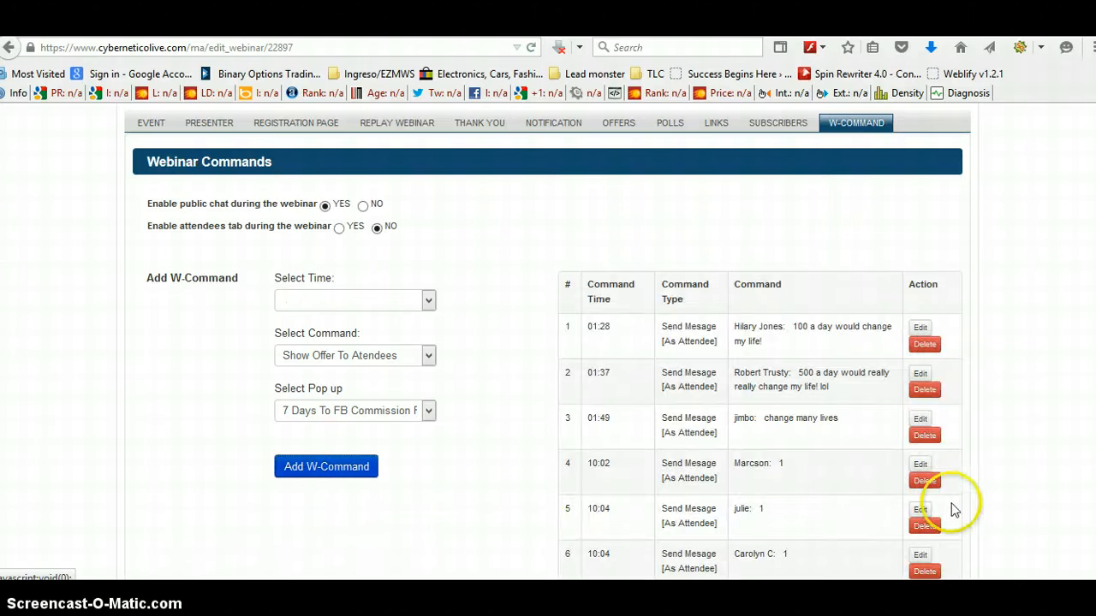
Step: Save the W-Command module
{"action": "scroll", "coordinate": [937, 460], "scroll_direction": "down", "scroll_amount": 5}
{"action": "scroll", "coordinate": [937, 462], "scroll_direction": "down", "scroll_amount": 10}
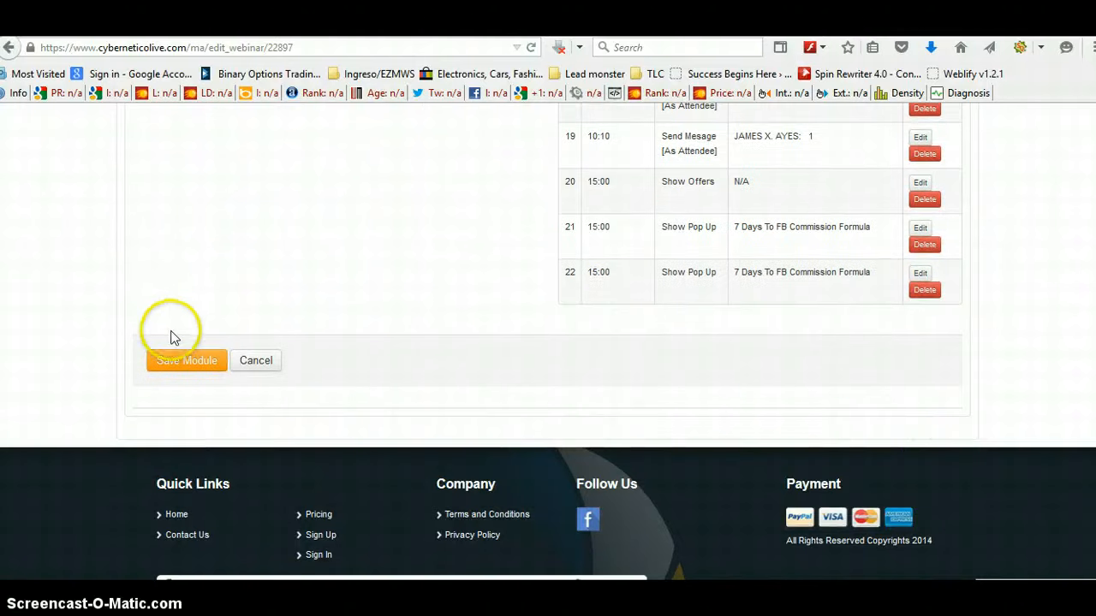
{"action": "left_click", "coordinate": [193, 364]}
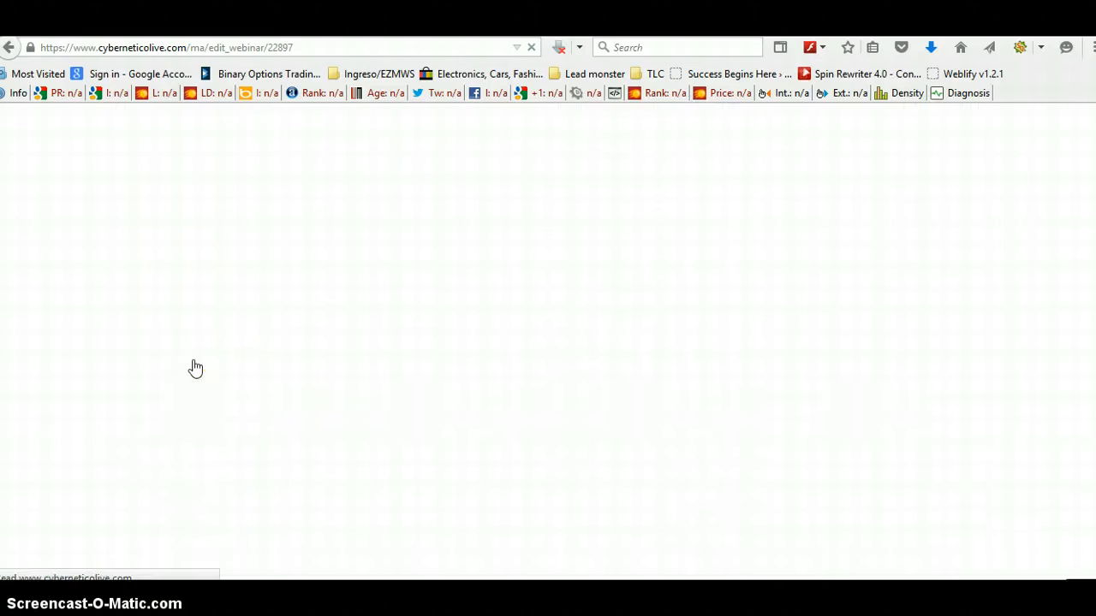
{"action": "left_click", "coordinate": [284, 346]}
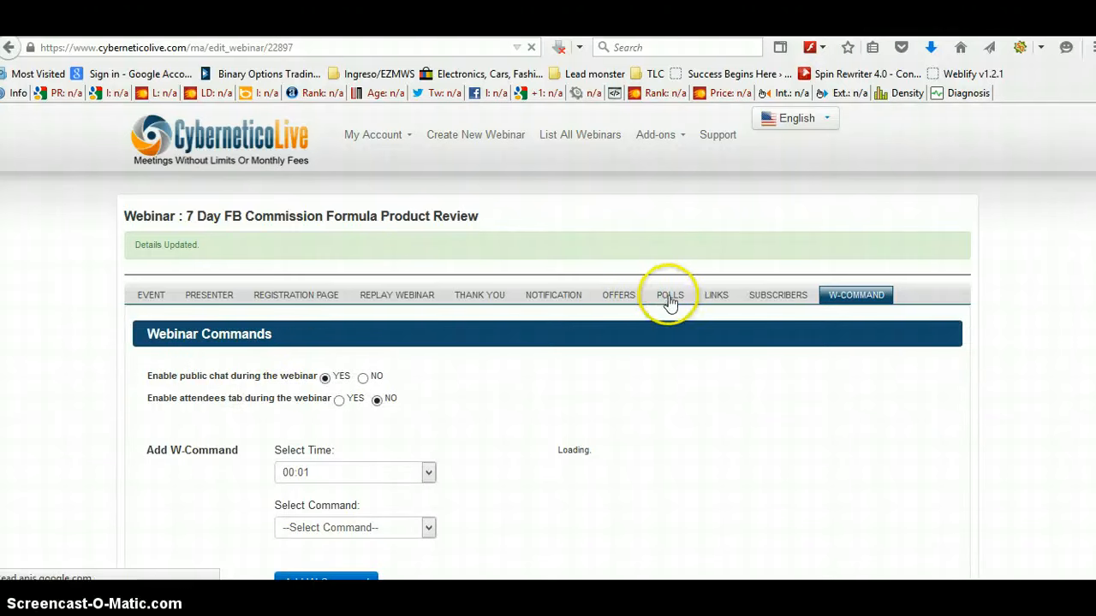
Step: Open the Links module to view the webinar, thank-you and webinar-now links
{"action": "left_click", "coordinate": [717, 301]}
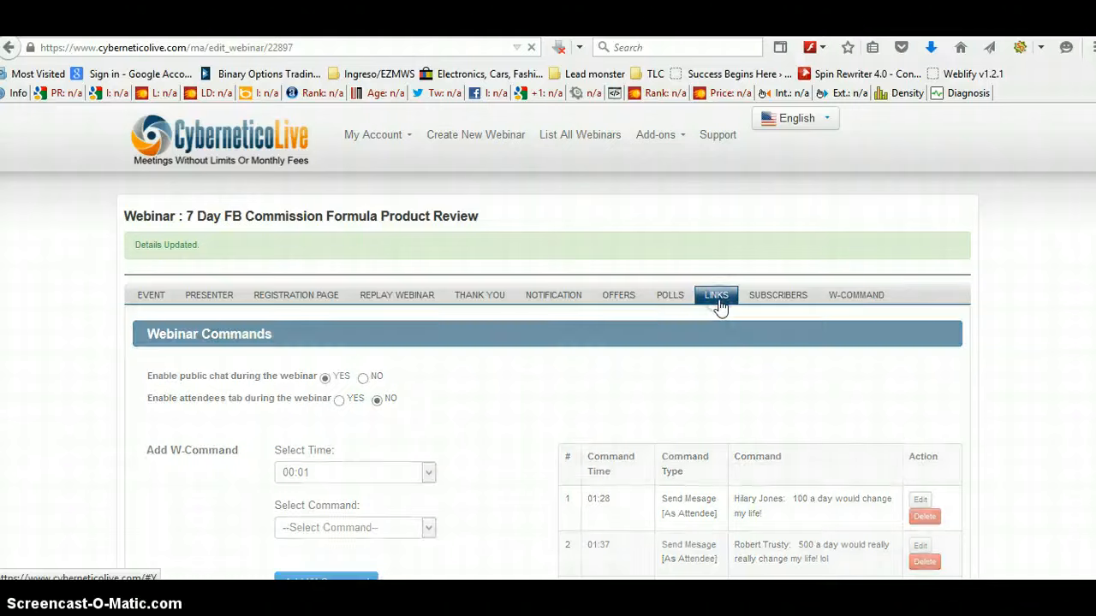
{"action": "left_click", "coordinate": [1059, 179]}
{"action": "scroll", "coordinate": [1061, 181], "scroll_direction": "down", "scroll_amount": 3}
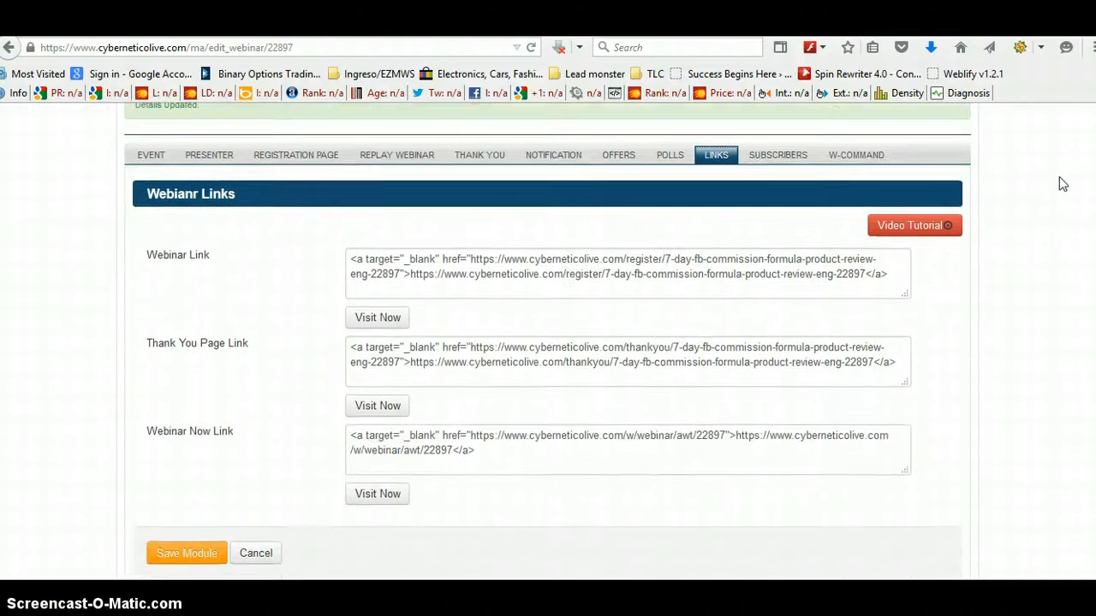
Step: Preview the webinar registration link and the thank-you page link in new tabs, closing each afterwards
{"action": "left_click", "coordinate": [1050, 173]}
{"action": "left_click", "coordinate": [1028, 168]}
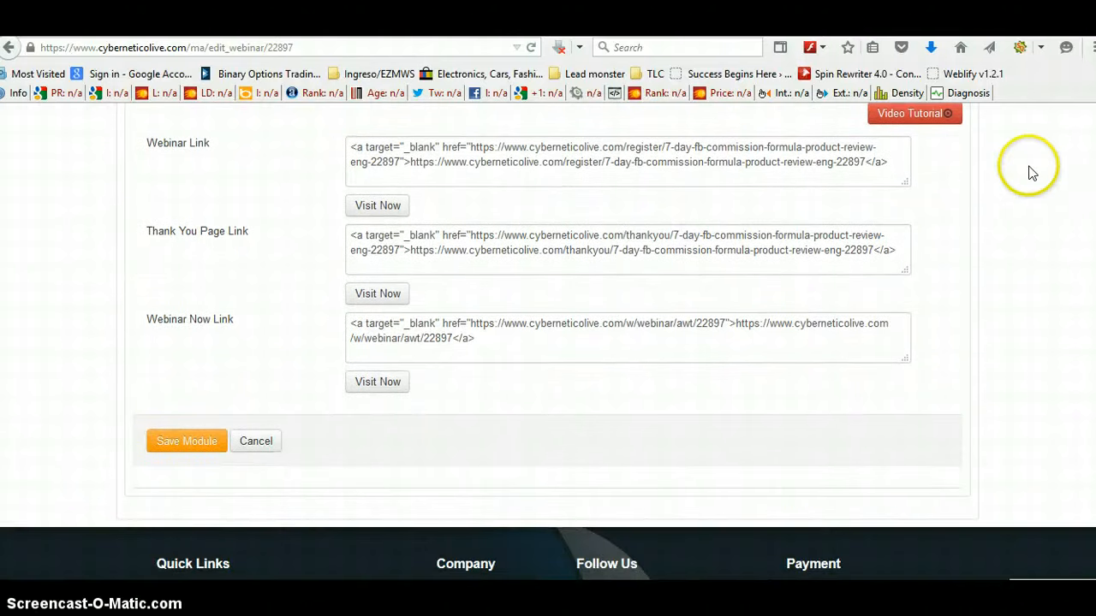
{"action": "left_click", "coordinate": [1031, 172]}
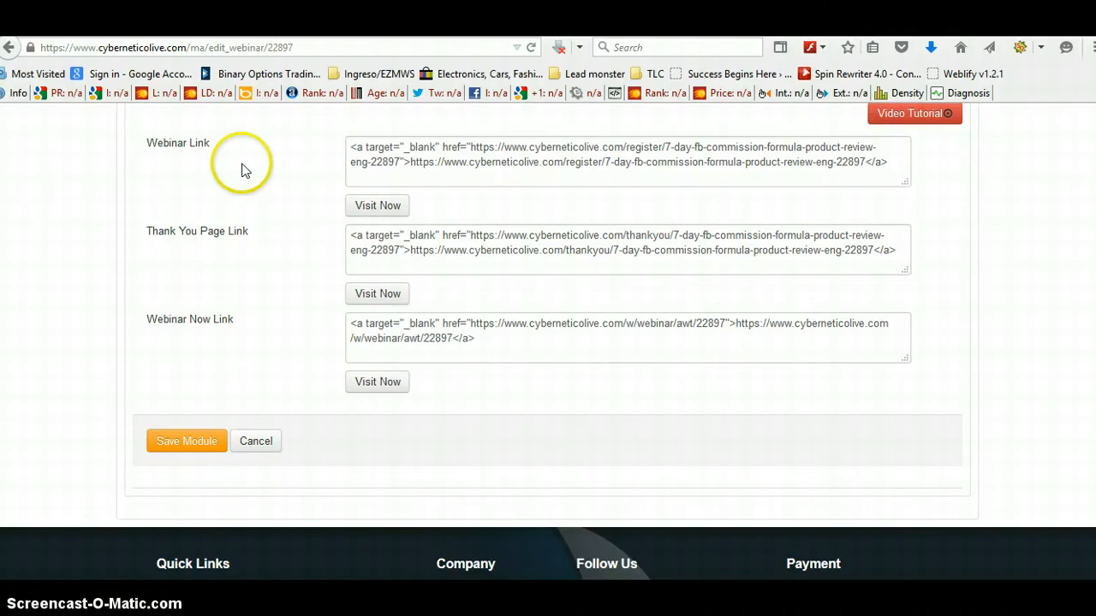
{"action": "left_click", "coordinate": [396, 207]}
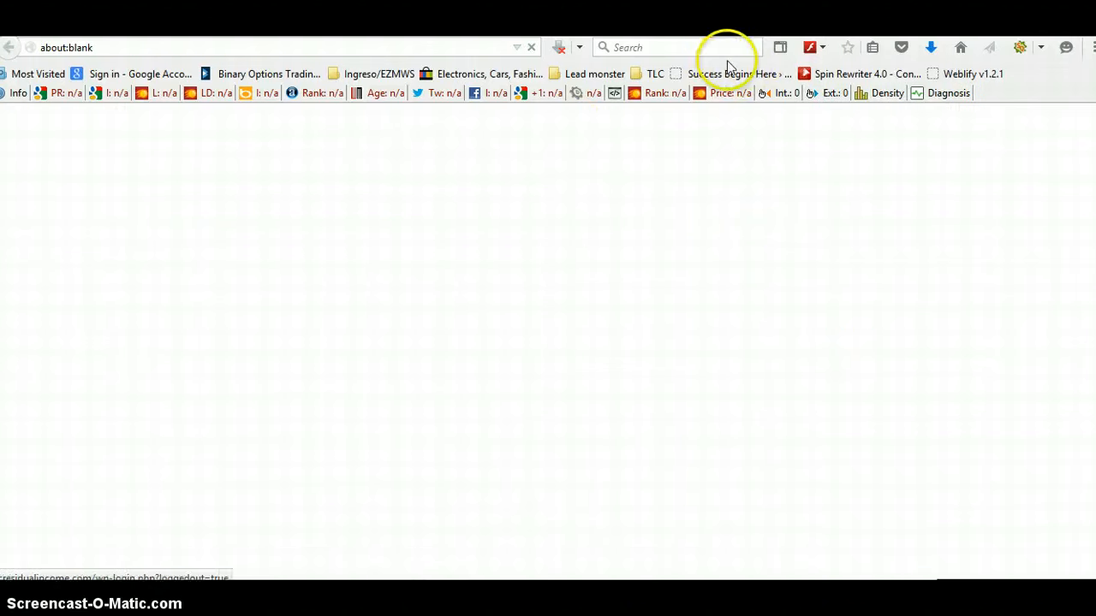
{"action": "key", "text": "ctrl+w"}
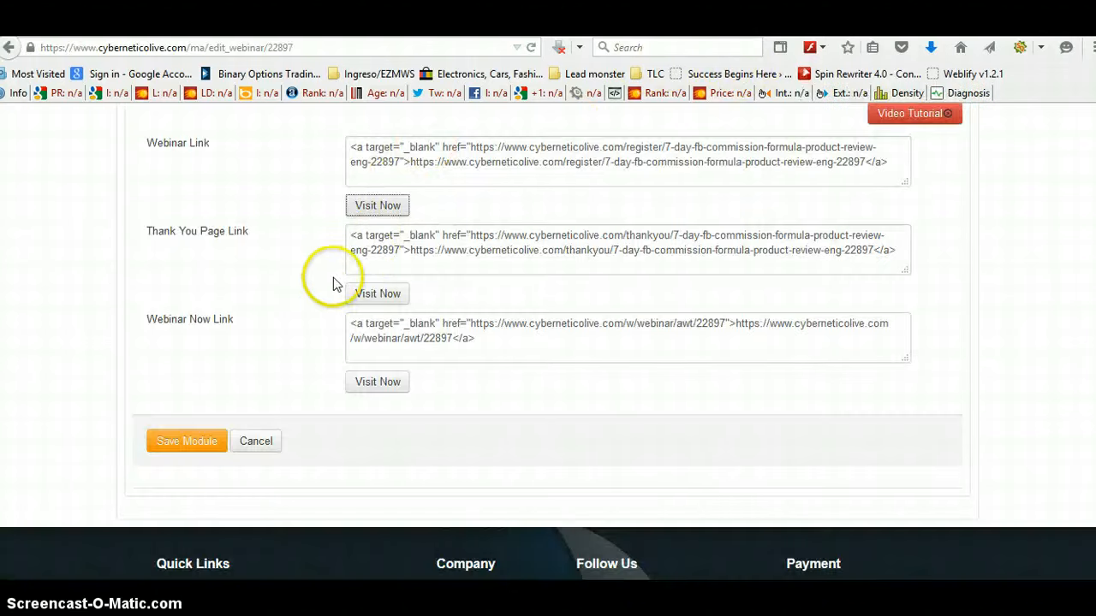
{"action": "left_click", "coordinate": [362, 293]}
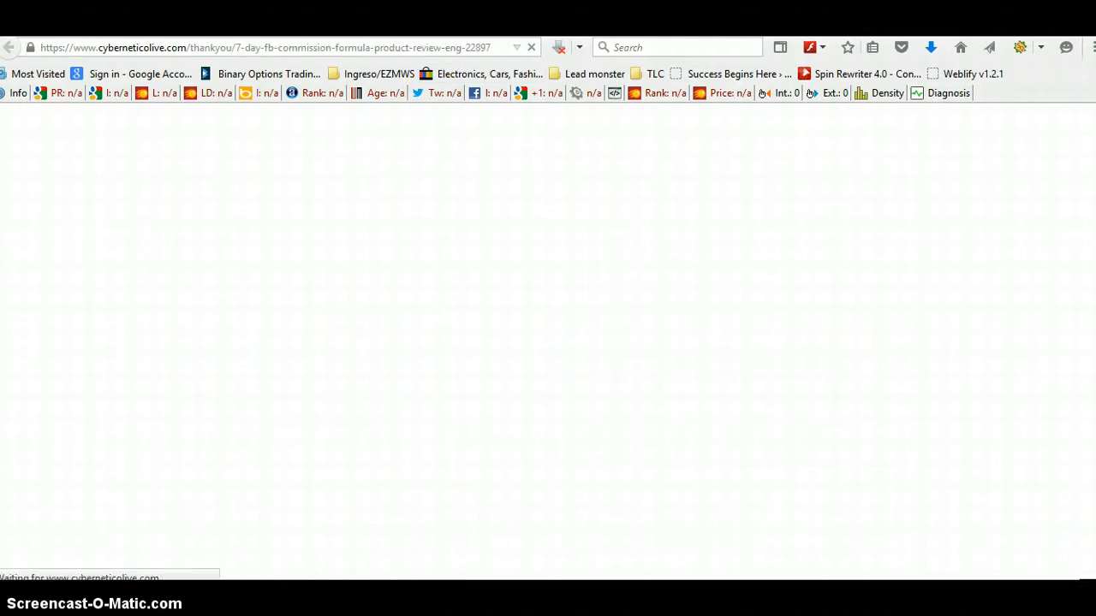
{"action": "key", "text": "ctrl+w"}
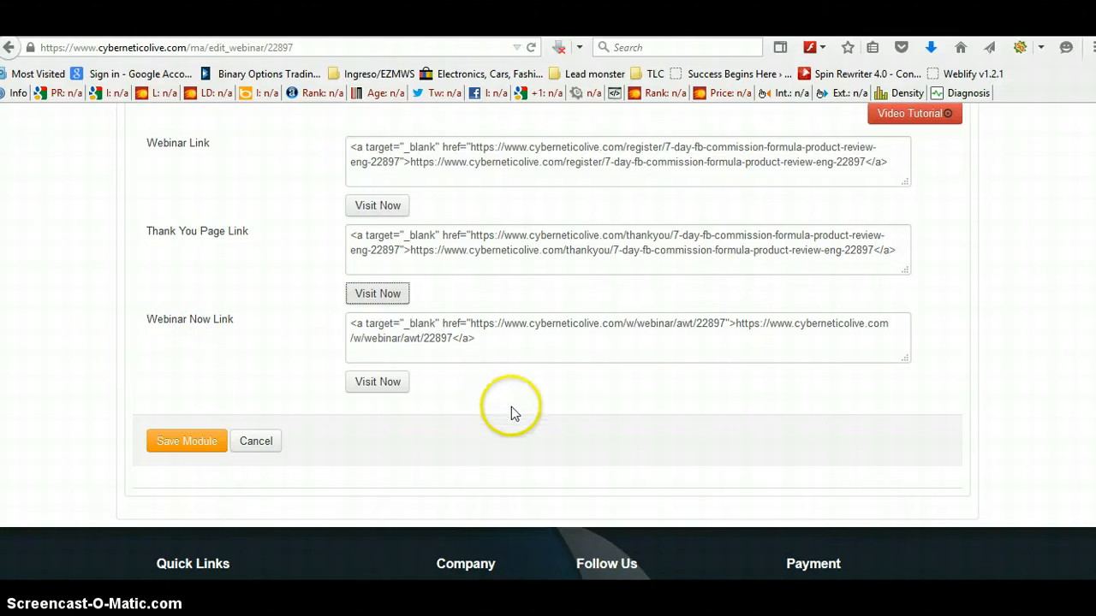
Step: Open the webinar-now link and check the webinar room as it starts playing
{"action": "left_click", "coordinate": [374, 387]}
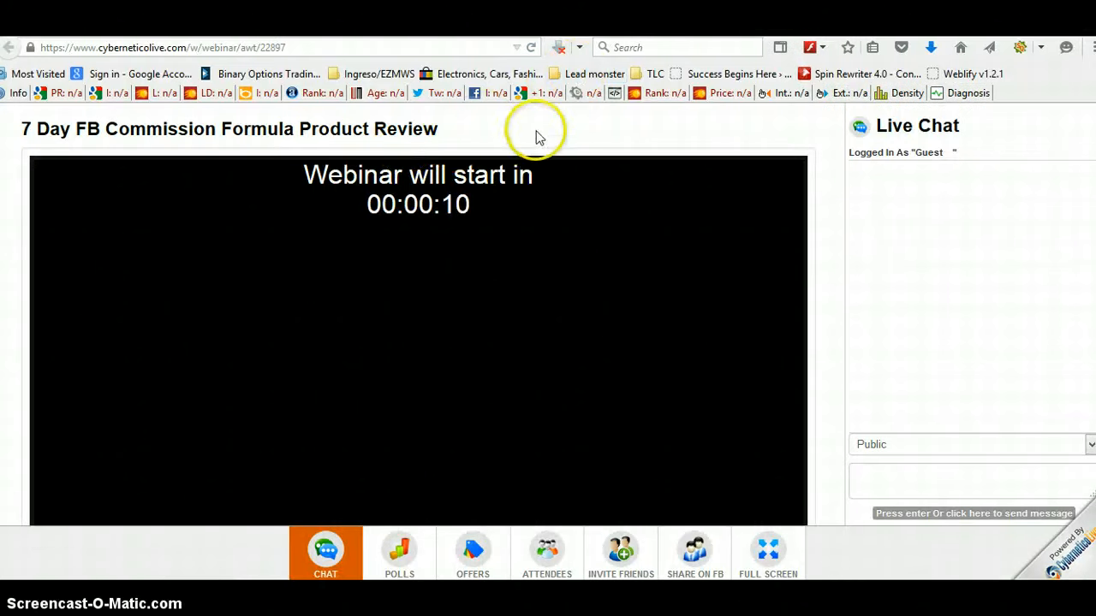
{"action": "left_click_drag", "start_coordinate": [288, 48], "coordinate": [41, 41]}
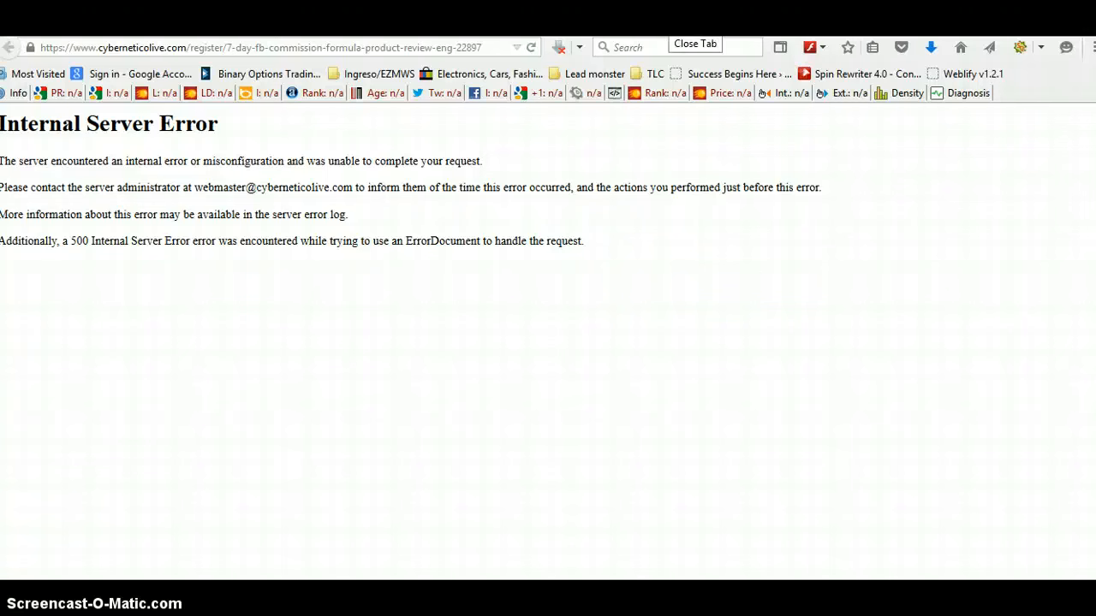
{"action": "left_click", "coordinate": [685, 27]}
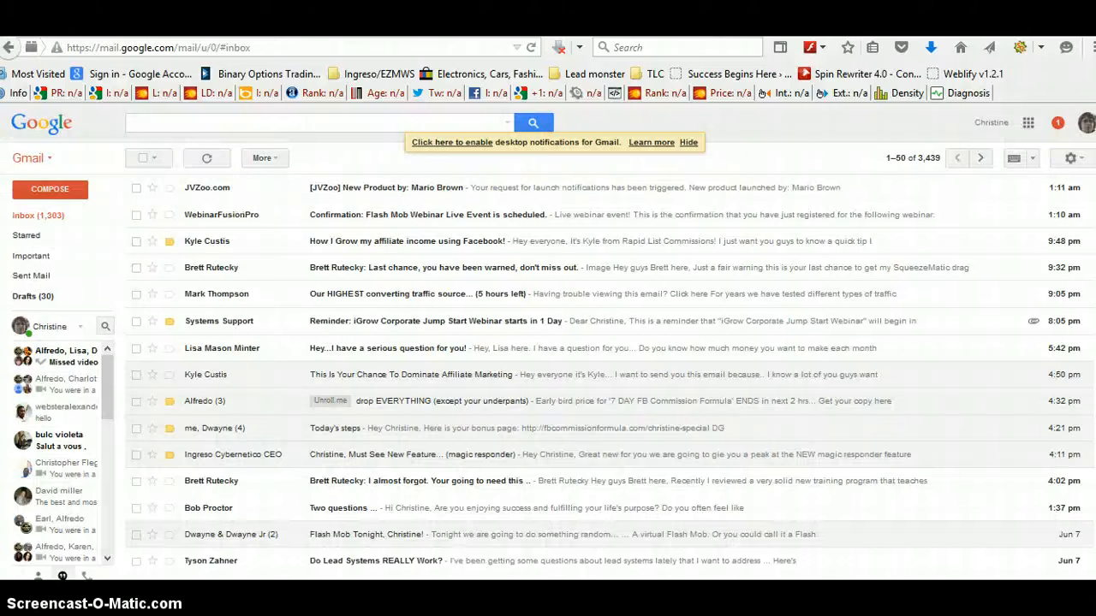
{"action": "left_click", "coordinate": [685, 28]}
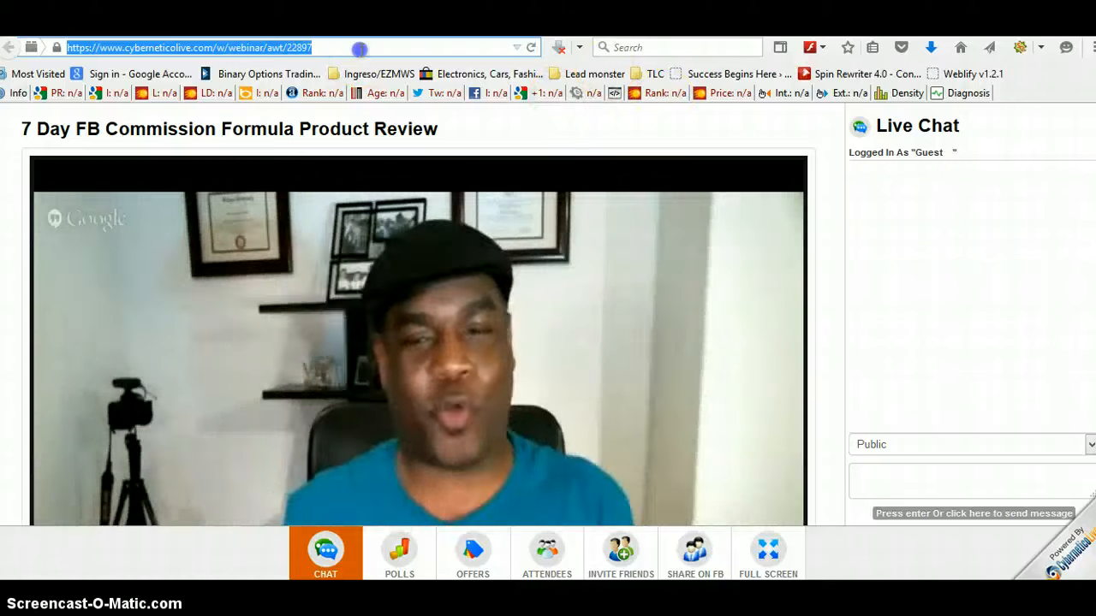
{"action": "left_click", "coordinate": [360, 47]}
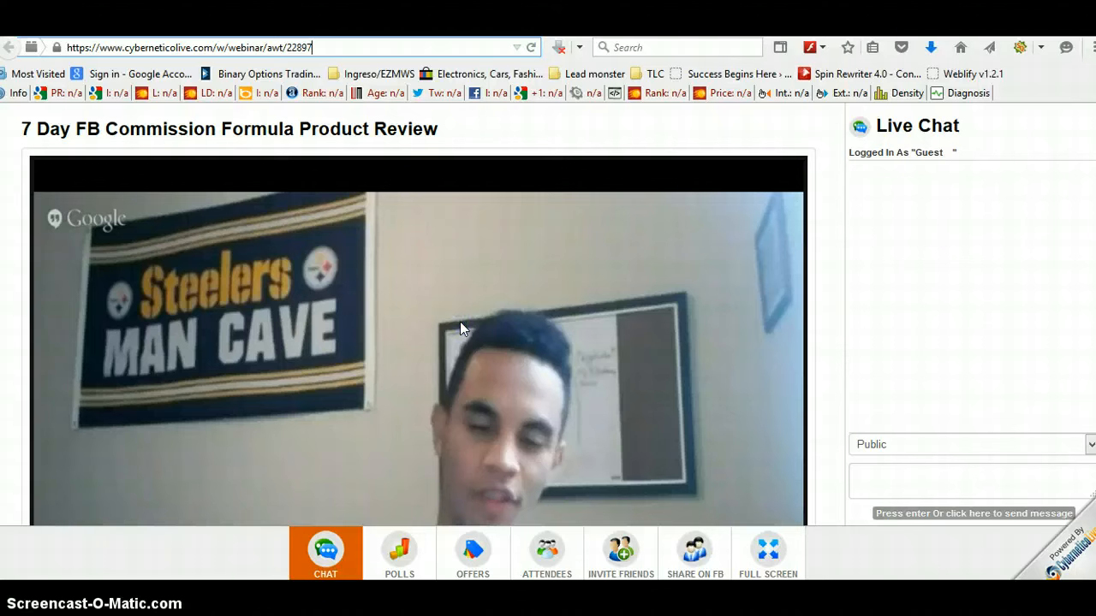
{"action": "left_click", "coordinate": [480, 269]}
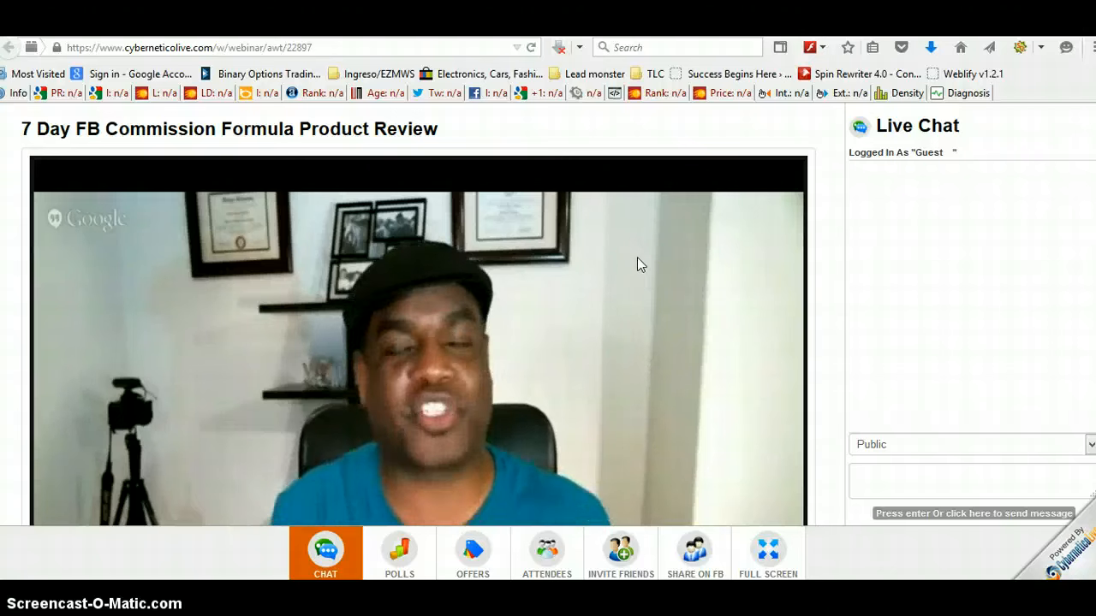
{"action": "left_click", "coordinate": [619, 276]}
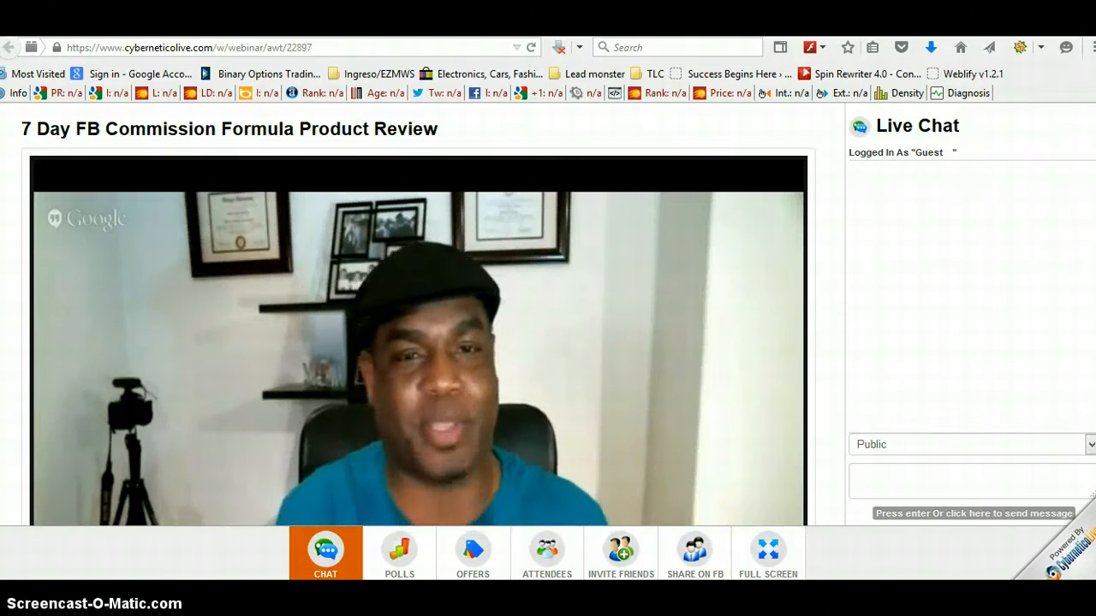
{"action": "scroll", "coordinate": [418, 312], "scroll_direction": "down", "scroll_amount": 2}
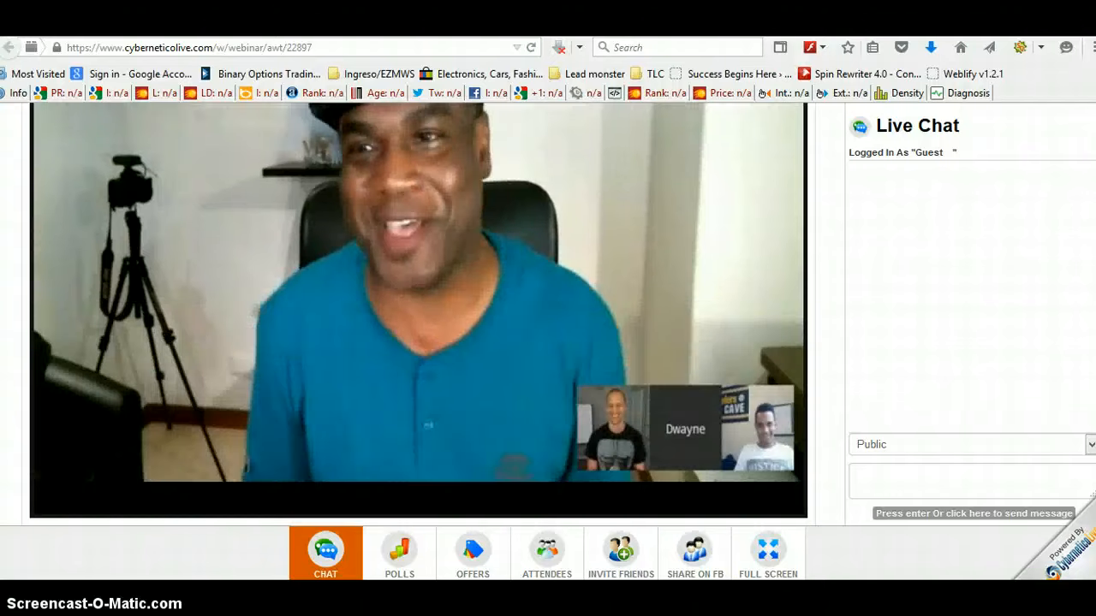
{"action": "scroll", "coordinate": [417, 312], "scroll_direction": "down", "scroll_amount": 1}
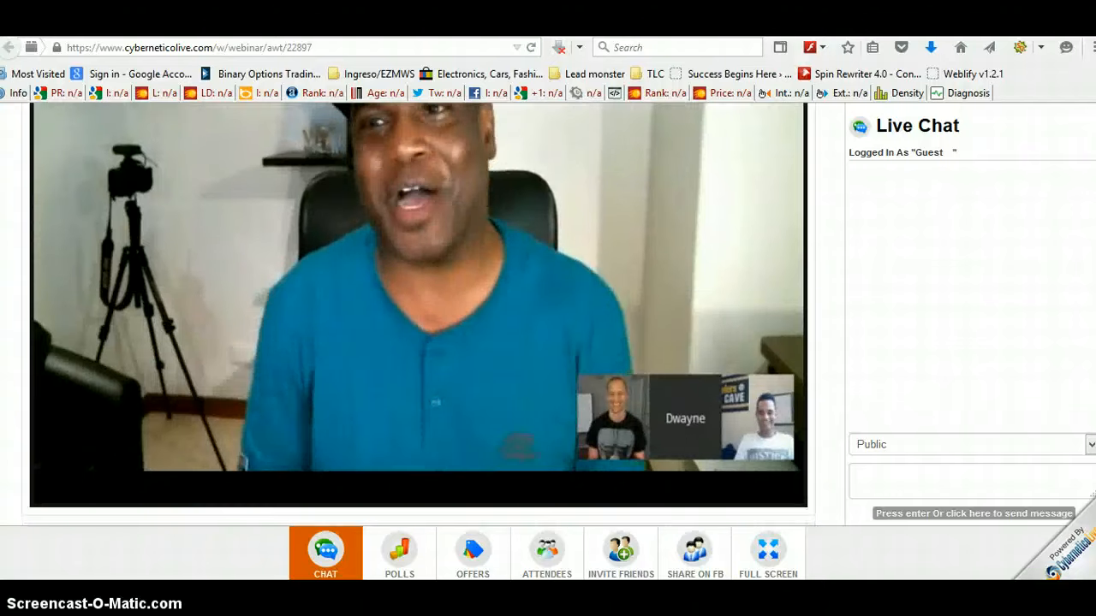
{"action": "scroll", "coordinate": [418, 313], "scroll_direction": "up", "scroll_amount": 2}
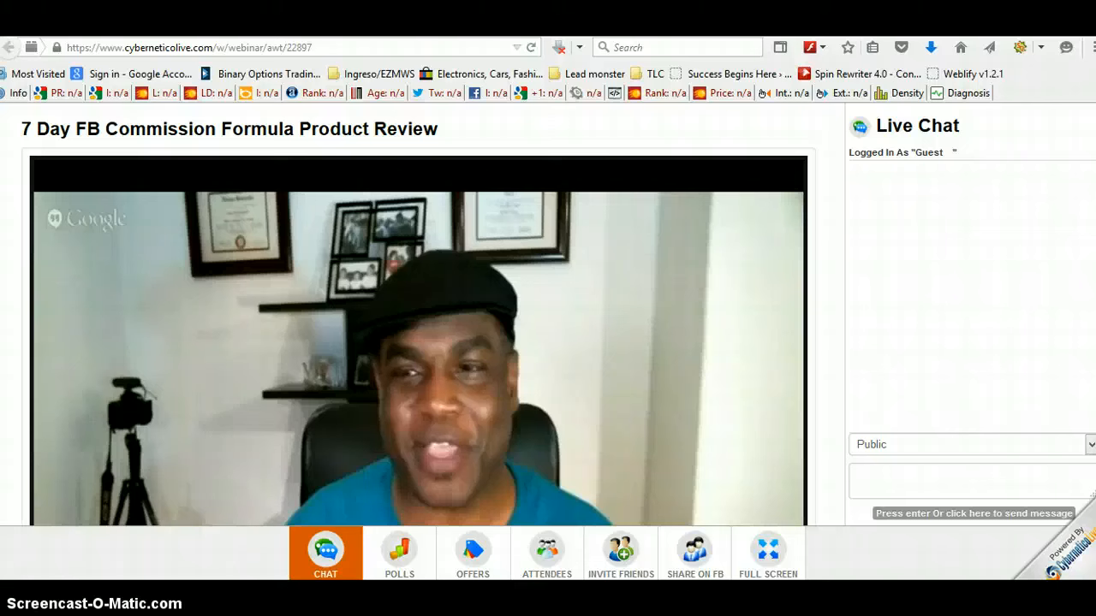